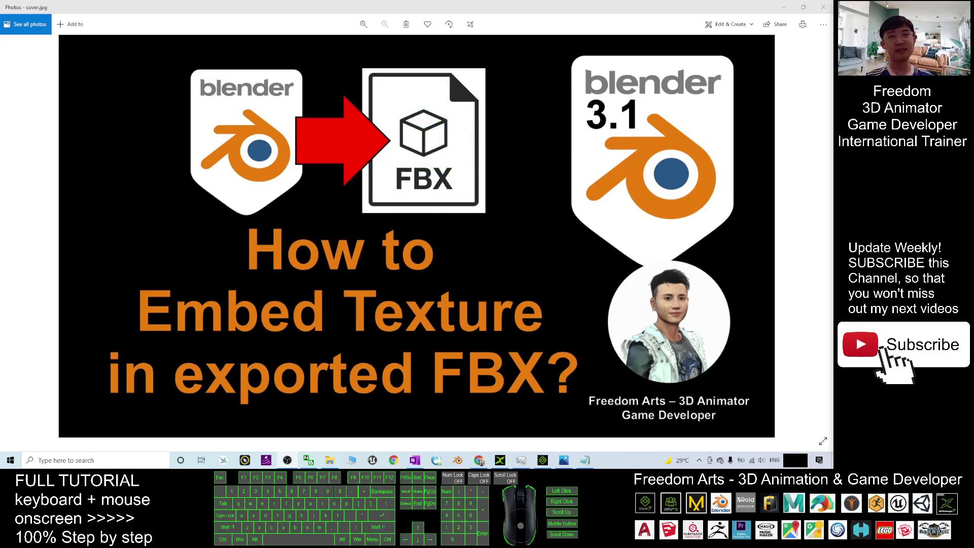
Read the notes.txt outline, covering the missing texture issue and the four steps for creating a textured 3D model
{"action": "left_click_drag", "start_coordinate": [812, 96], "coordinate": [523, 73]}
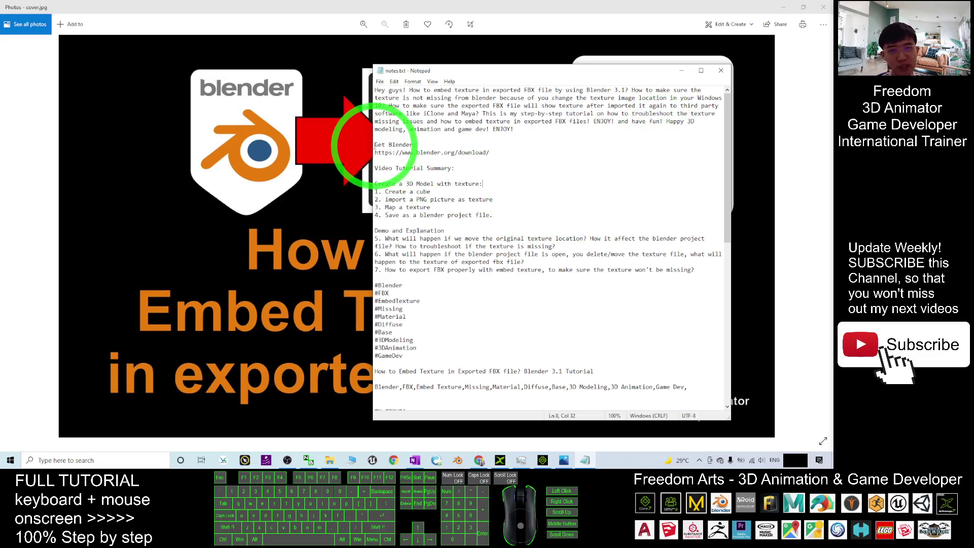
{"action": "left_click_drag", "start_coordinate": [375, 146], "coordinate": [391, 173]}
{"action": "left_click", "coordinate": [391, 170]}
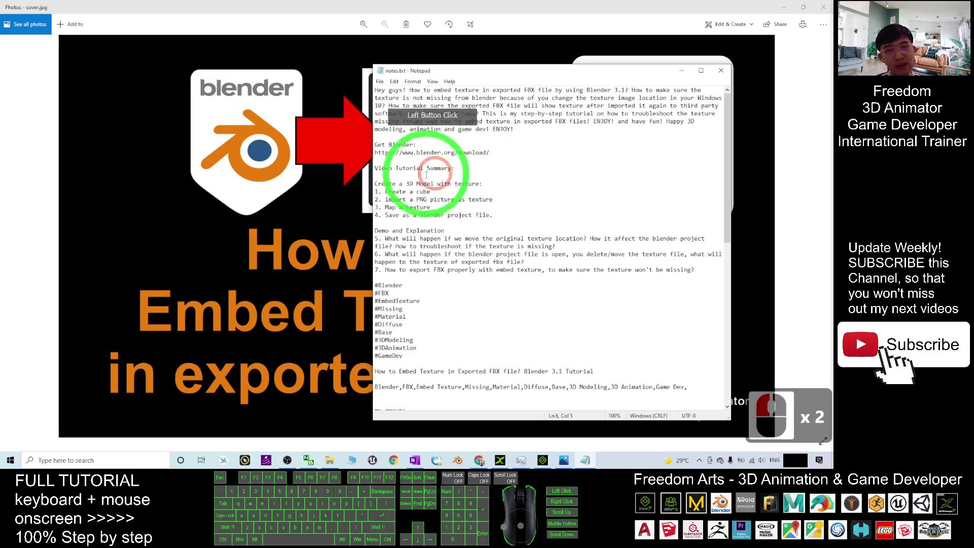
{"action": "left_click", "coordinate": [431, 206]}
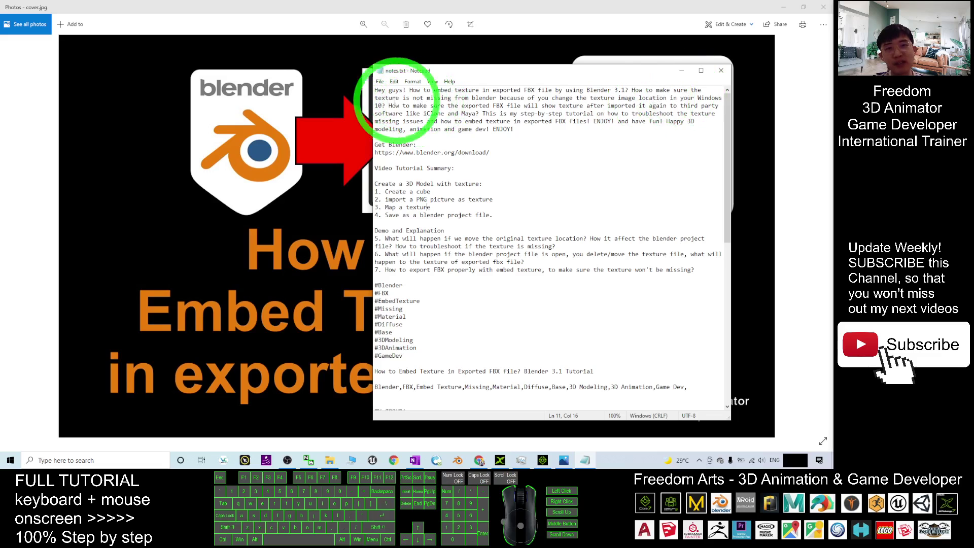
{"action": "left_click_drag", "start_coordinate": [378, 98], "coordinate": [497, 98]}
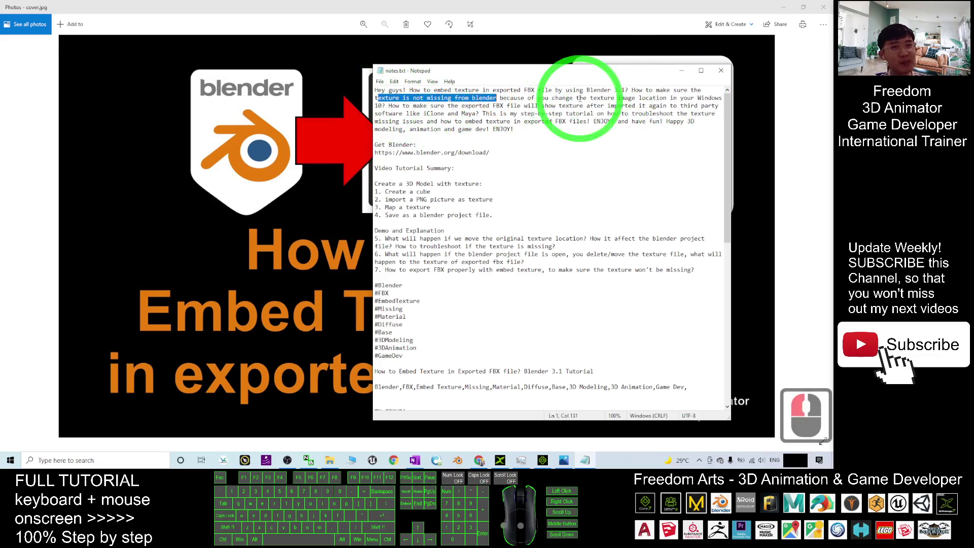
{"action": "double_click", "coordinate": [602, 98]}
{"action": "left_click_drag", "start_coordinate": [619, 98], "coordinate": [636, 98]}
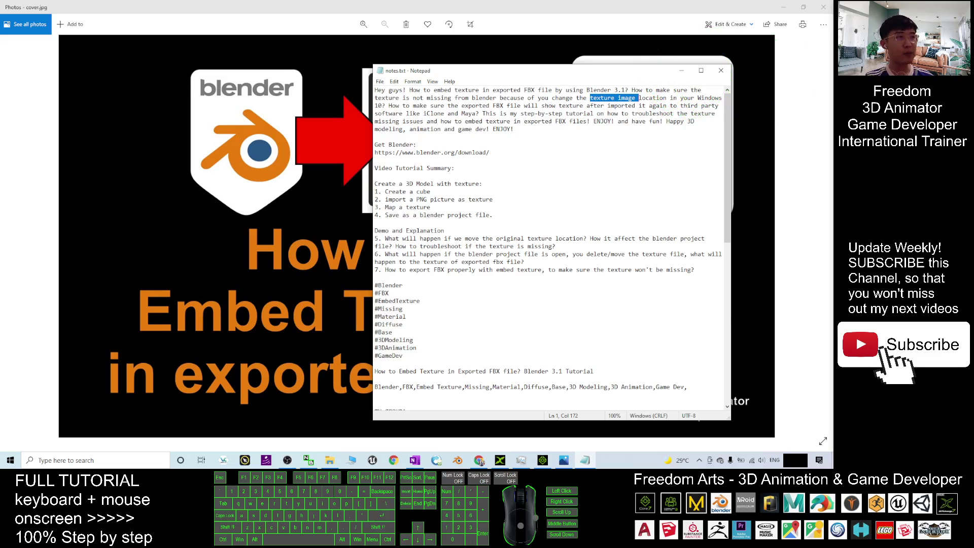
{"action": "left_click", "coordinate": [832, 460]}
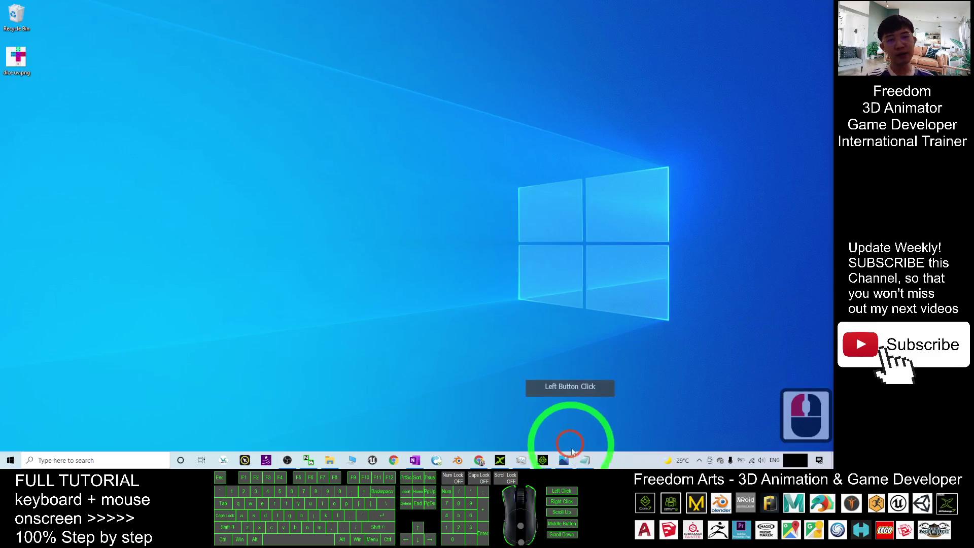
{"action": "left_click", "coordinate": [587, 462]}
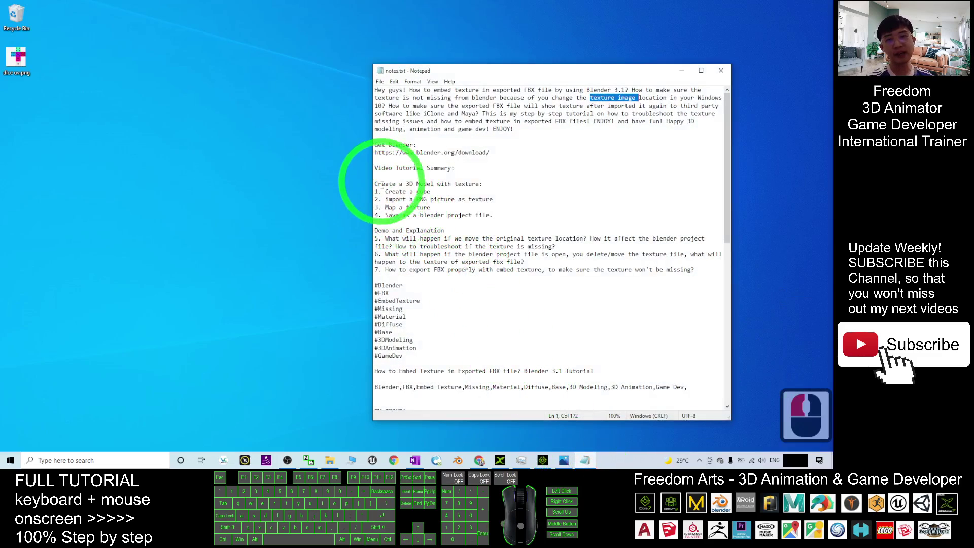
{"action": "left_click_drag", "start_coordinate": [378, 191], "coordinate": [494, 213]}
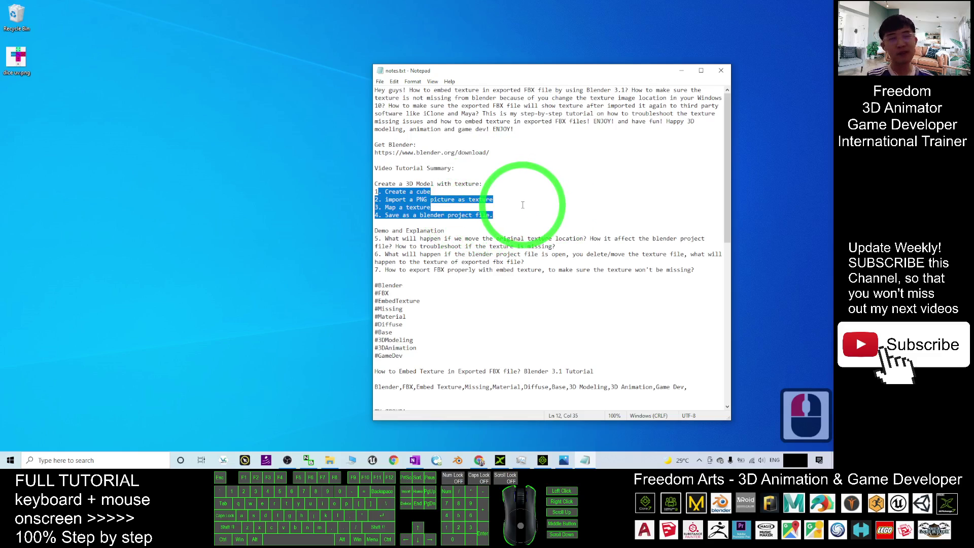
Switch to Blender and delete the default camera, cube and light from the scene
{"action": "left_click", "coordinate": [457, 459]}
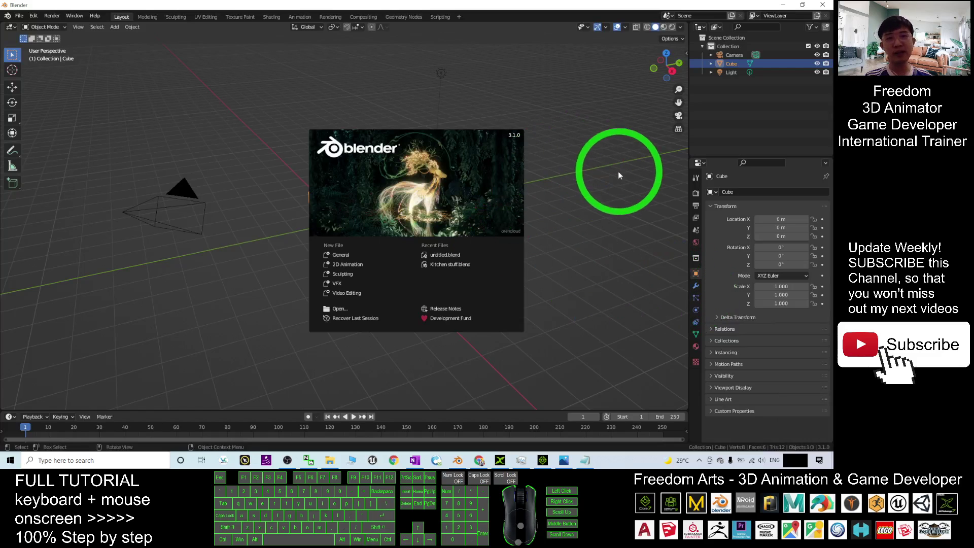
{"action": "left_click", "coordinate": [590, 188]}
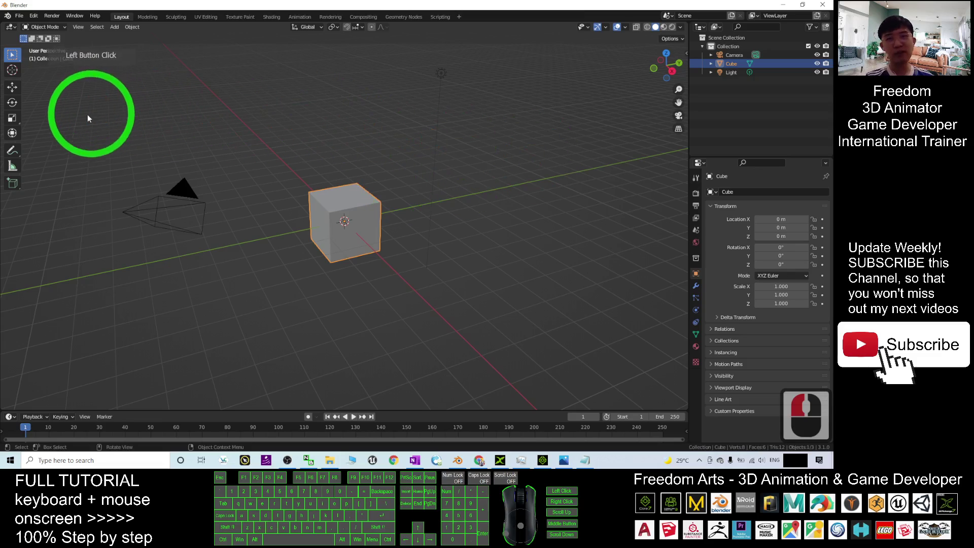
{"action": "left_click_drag", "start_coordinate": [84, 102], "coordinate": [235, 275]}
{"action": "key", "text": "Delete"}
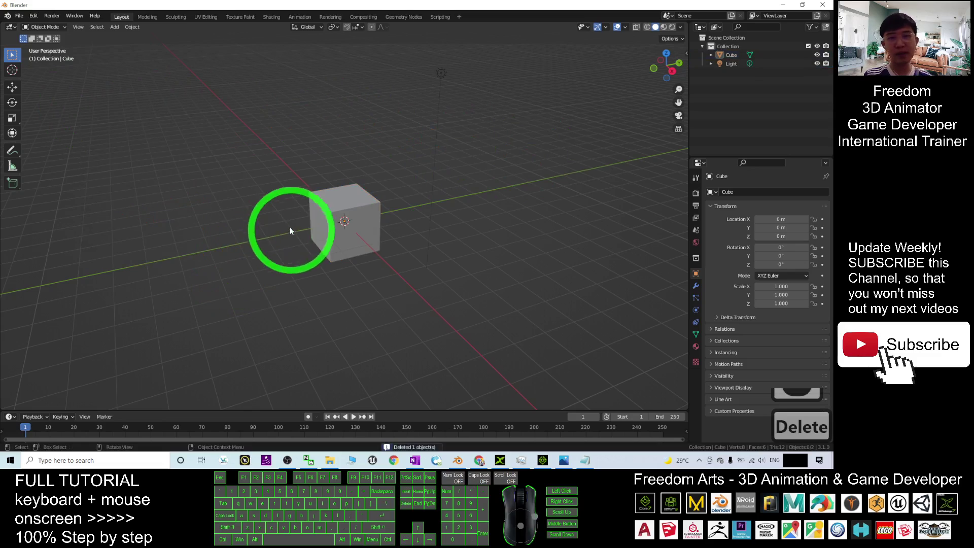
{"action": "left_click_drag", "start_coordinate": [273, 144], "coordinate": [391, 303]}
{"action": "key", "text": "Delete"}
{"action": "left_click_drag", "start_coordinate": [401, 61], "coordinate": [454, 89]}
{"action": "key", "text": "Delete"}
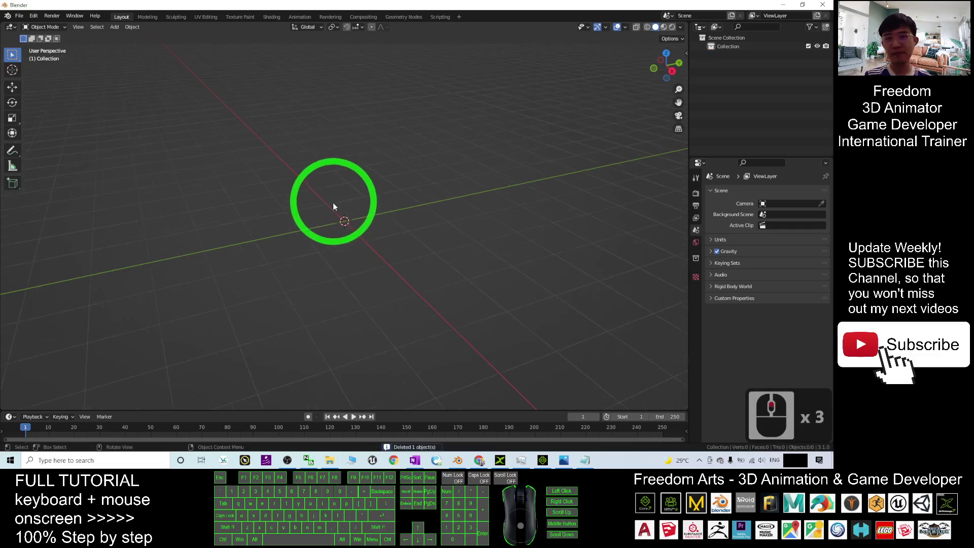
Add a new cube mesh at the scene origin
{"action": "left_click", "coordinate": [115, 27]}
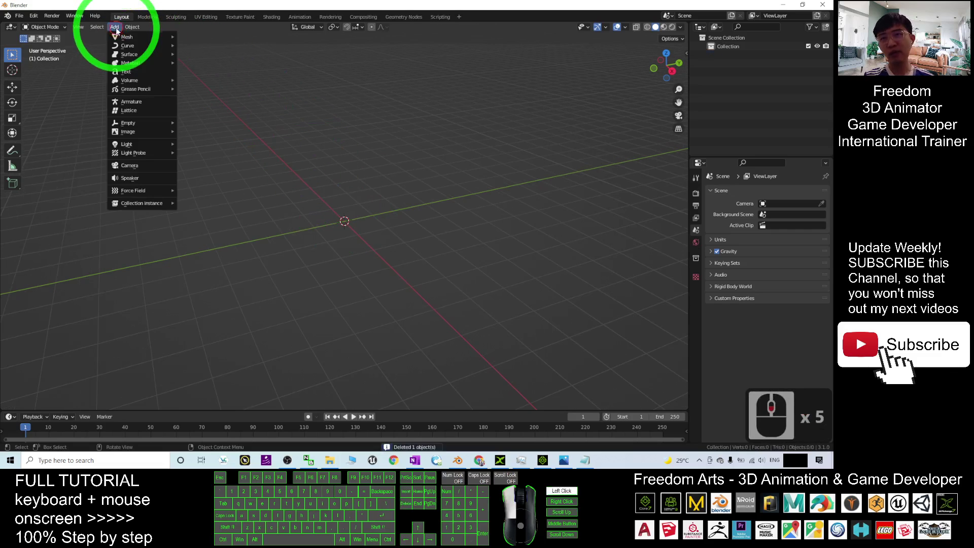
{"action": "mouse_move", "coordinate": [123, 38]}
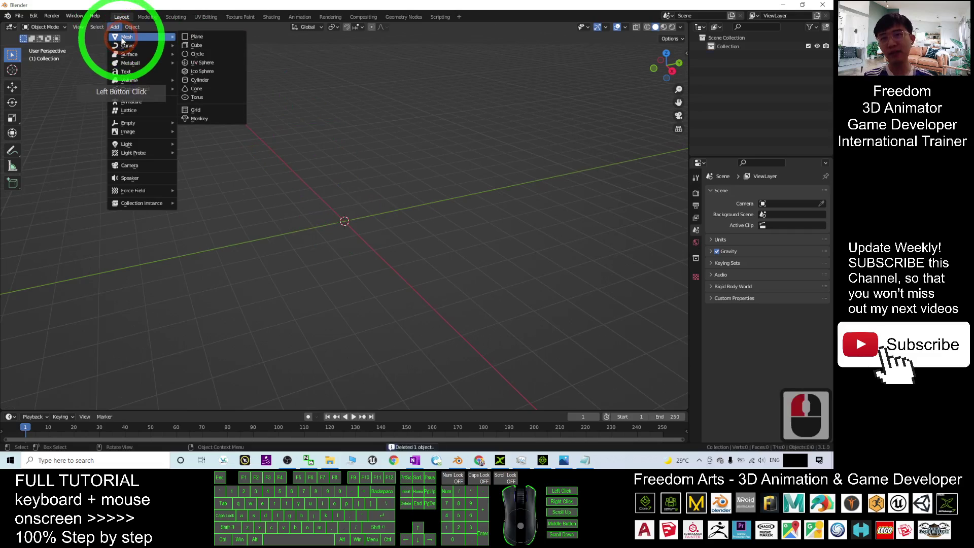
{"action": "left_click", "coordinate": [213, 47]}
{"action": "scroll", "coordinate": [405, 188], "scroll_direction": "up", "scroll_amount": 4}
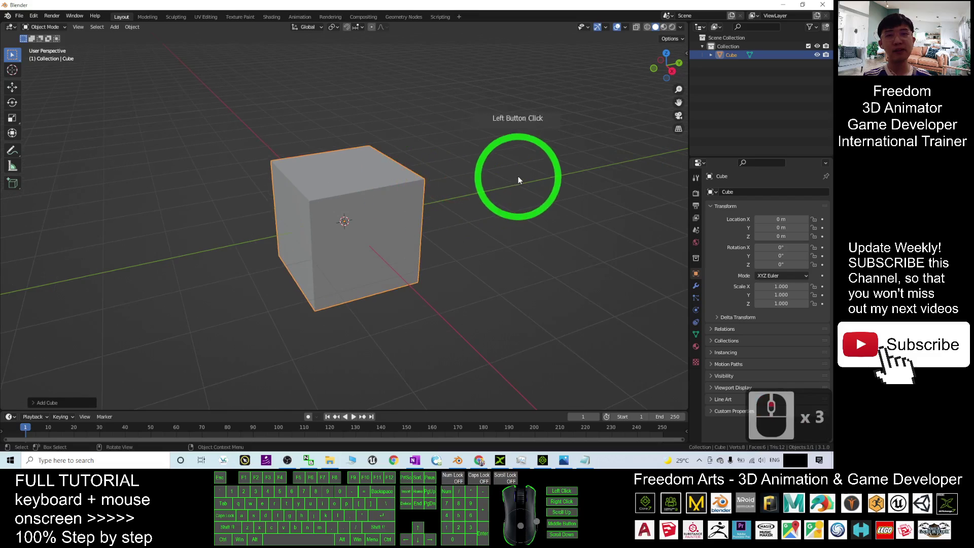
{"action": "left_click", "coordinate": [561, 211]}
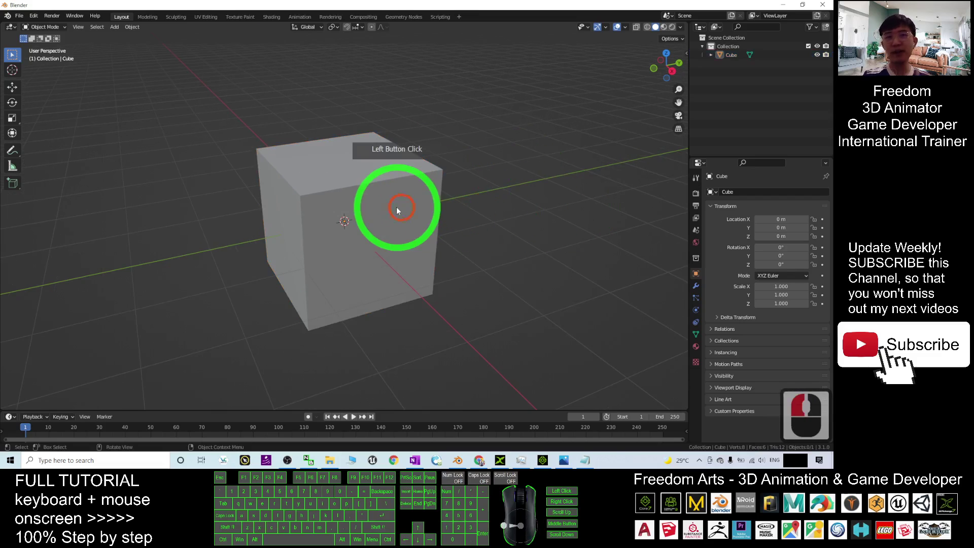
Select the cube and switch the viewport shading to Material Preview
{"action": "left_click", "coordinate": [398, 211]}
{"action": "left_click", "coordinate": [664, 28]}
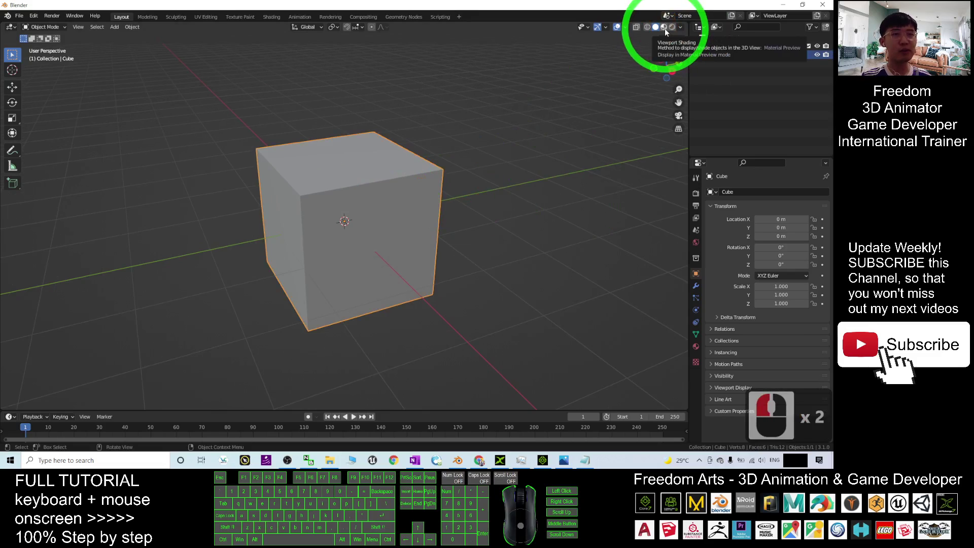
{"action": "left_click", "coordinate": [665, 29]}
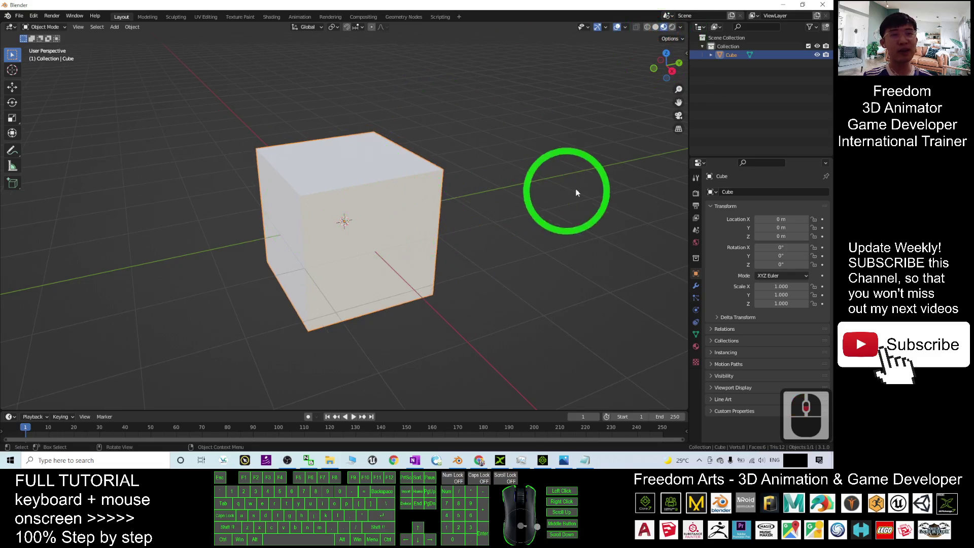
{"action": "middle_click_drag", "start_coordinate": [575, 193], "coordinate": [583, 254]}
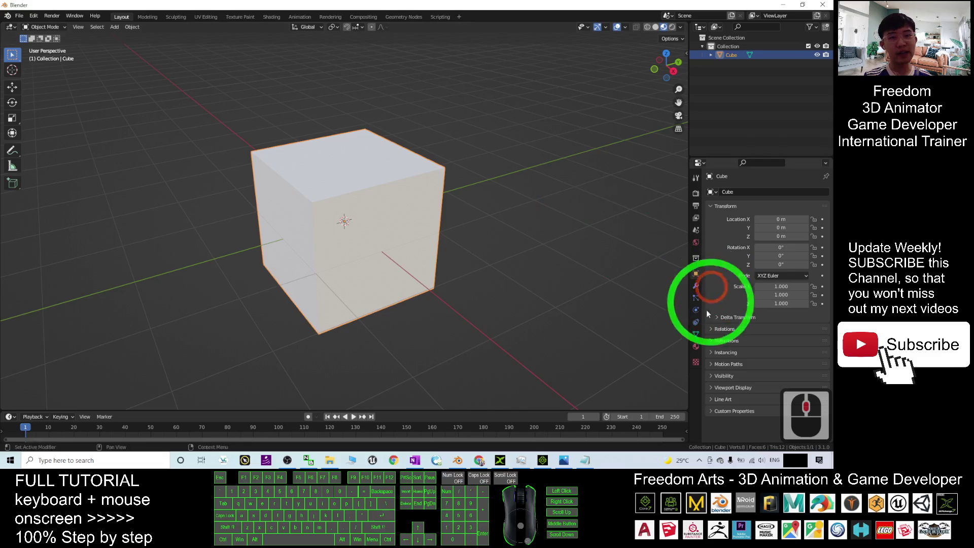
Create a new material for the selected cube
{"action": "left_click", "coordinate": [696, 361]}
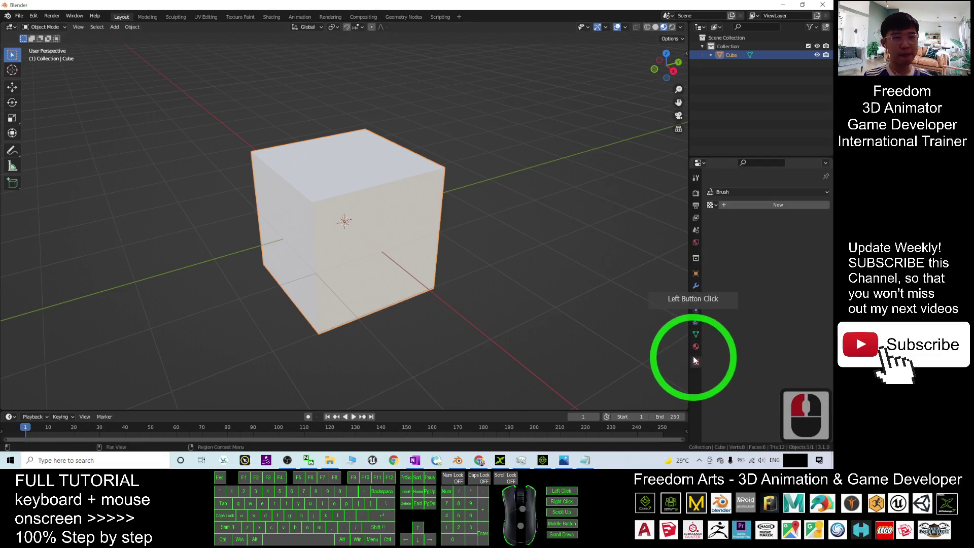
{"action": "left_click", "coordinate": [696, 348]}
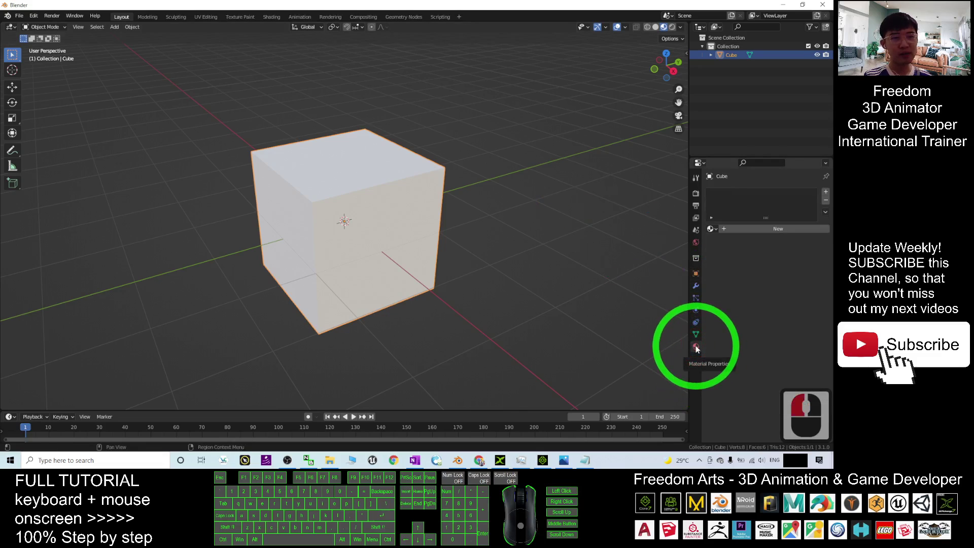
{"action": "left_click", "coordinate": [763, 229]}
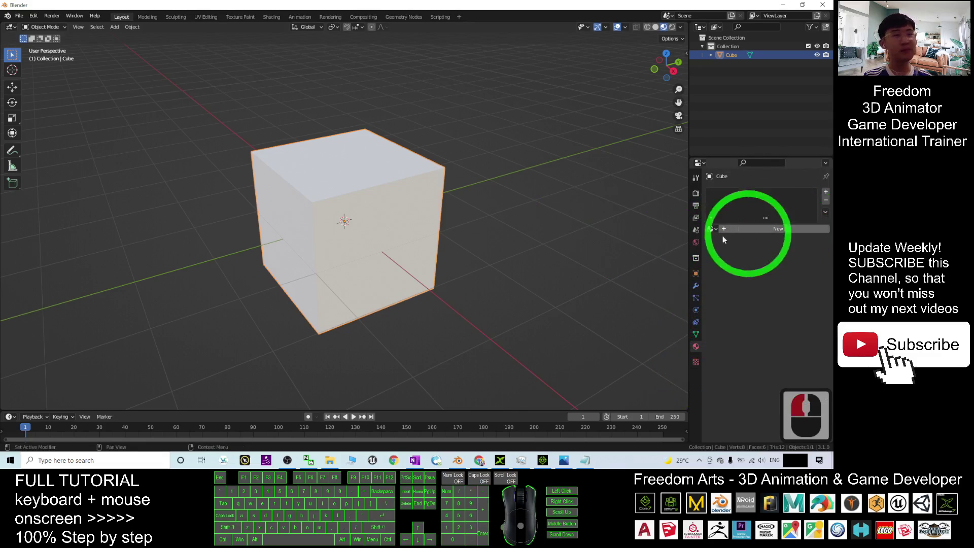
{"action": "left_click", "coordinate": [373, 201]}
{"action": "left_click", "coordinate": [786, 228]}
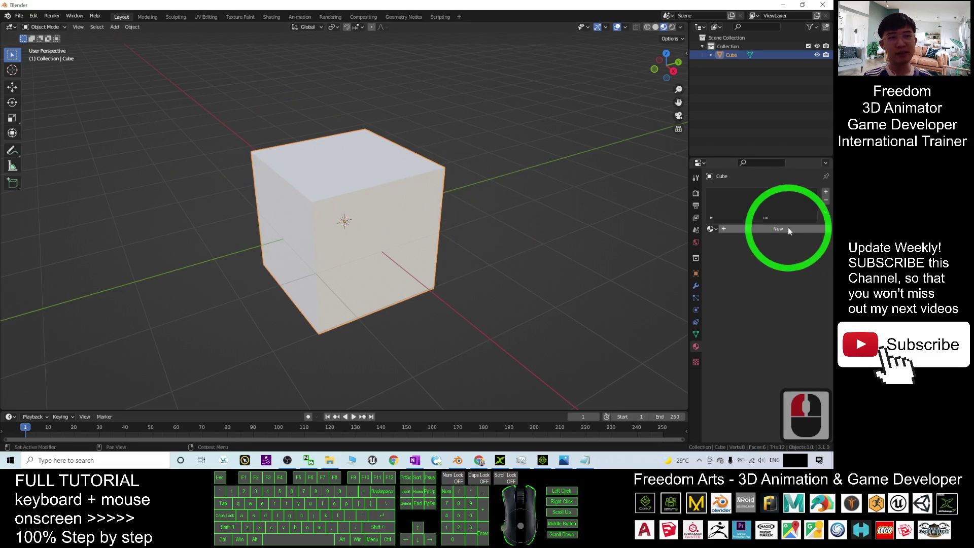
{"action": "left_click", "coordinate": [784, 229]}
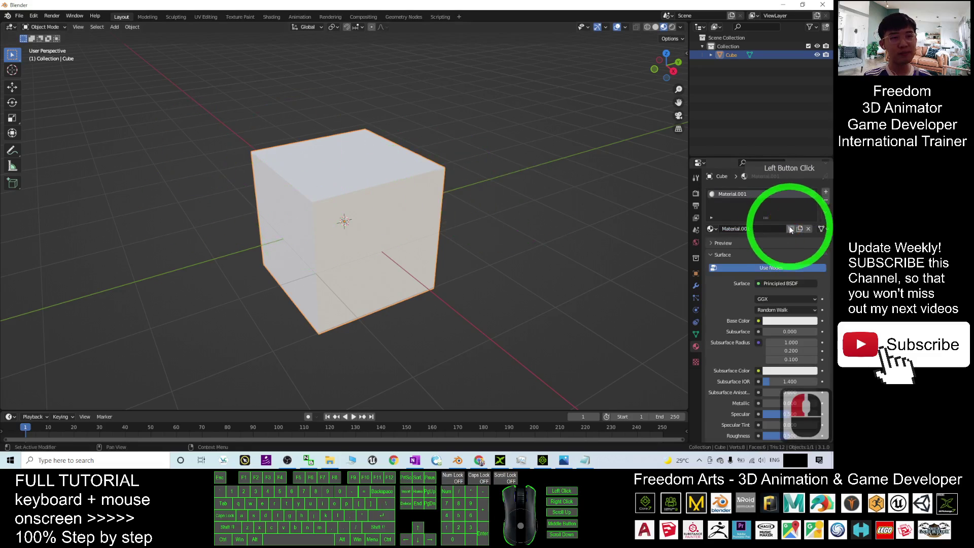
Try a slight yellowish tint for the base color of the cube's material
{"action": "left_click", "coordinate": [779, 322]}
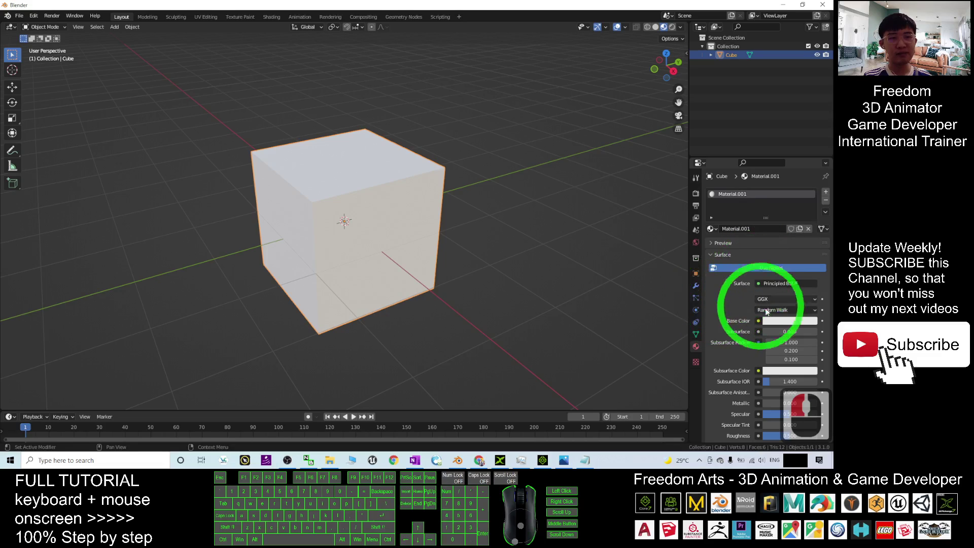
{"action": "left_click", "coordinate": [775, 321]}
{"action": "mouse_move", "coordinate": [773, 228]}
{"action": "left_mouse_down"}
{"action": "mouse_move", "coordinate": [784, 254]}
{"action": "mouse_move", "coordinate": [771, 229]}
{"action": "left_mouse_up"}
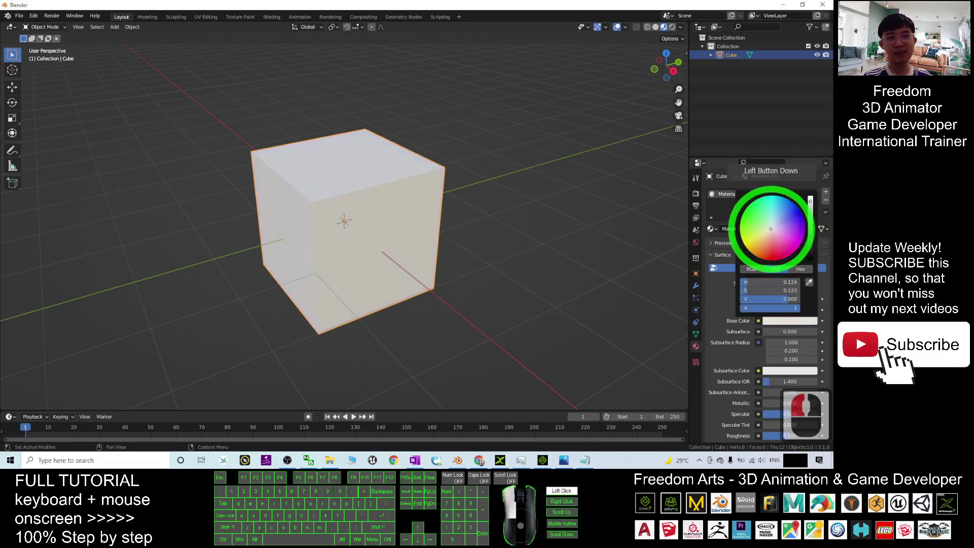
{"action": "left_click", "coordinate": [720, 288]}
{"action": "left_click", "coordinate": [775, 333]}
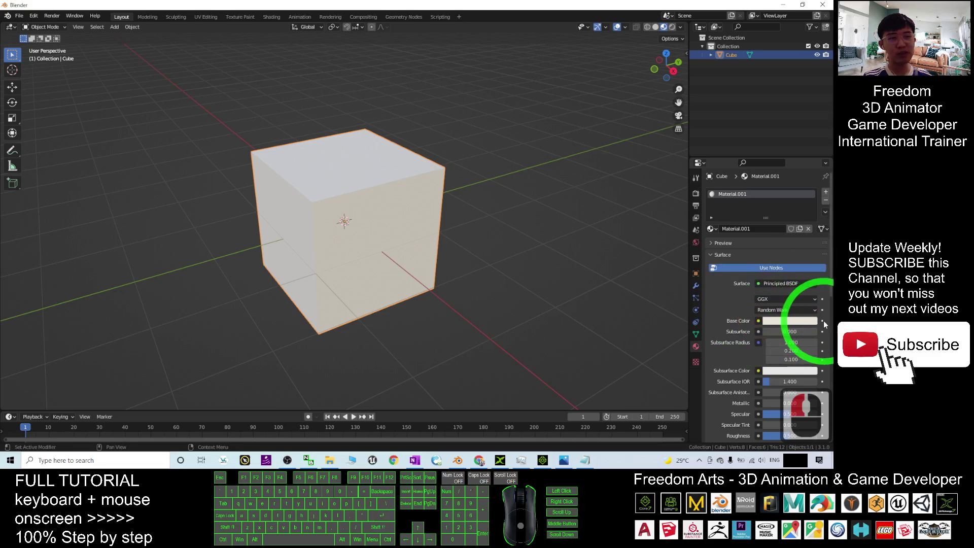
Assign an Image Texture as the base color input of the cube's material
{"action": "left_click", "coordinate": [758, 322]}
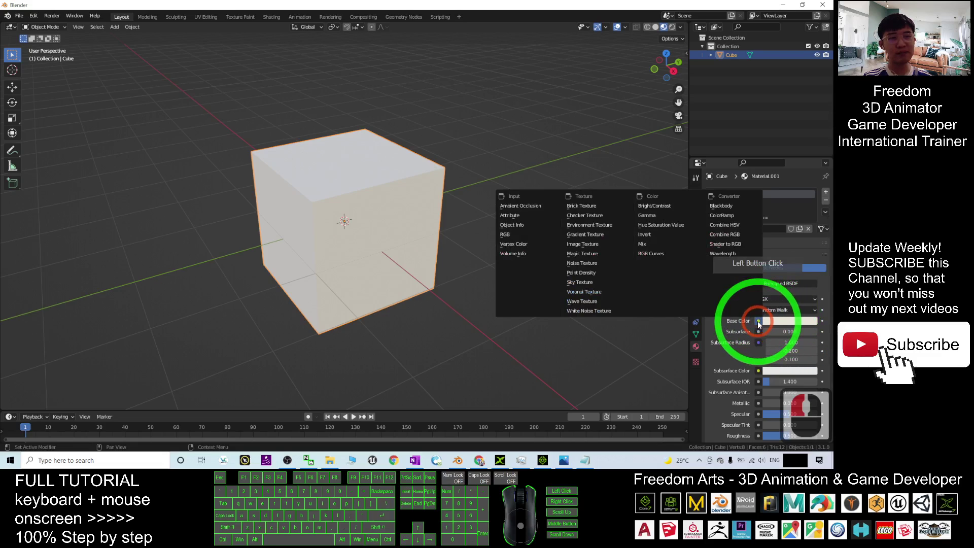
{"action": "left_click", "coordinate": [675, 258]}
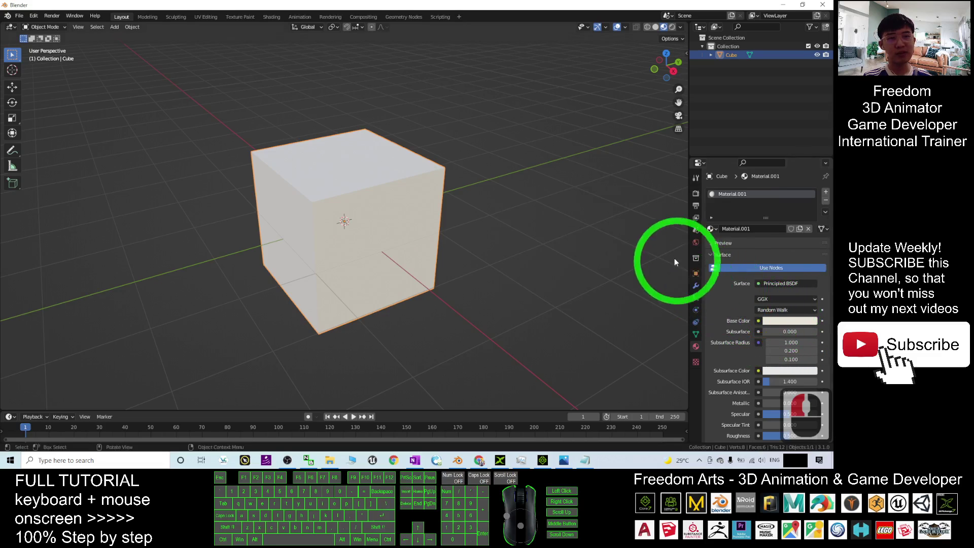
{"action": "left_click", "coordinate": [758, 321]}
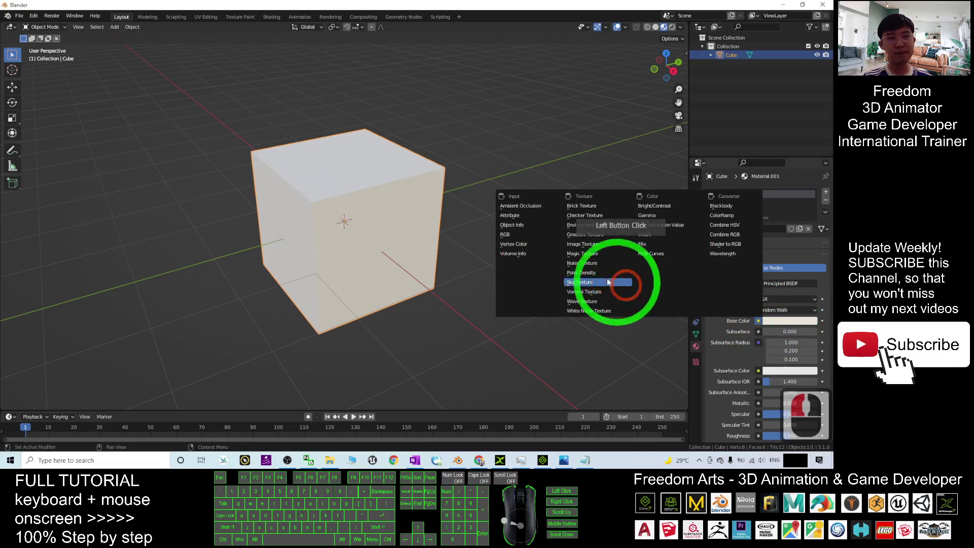
{"action": "left_click", "coordinate": [583, 244]}
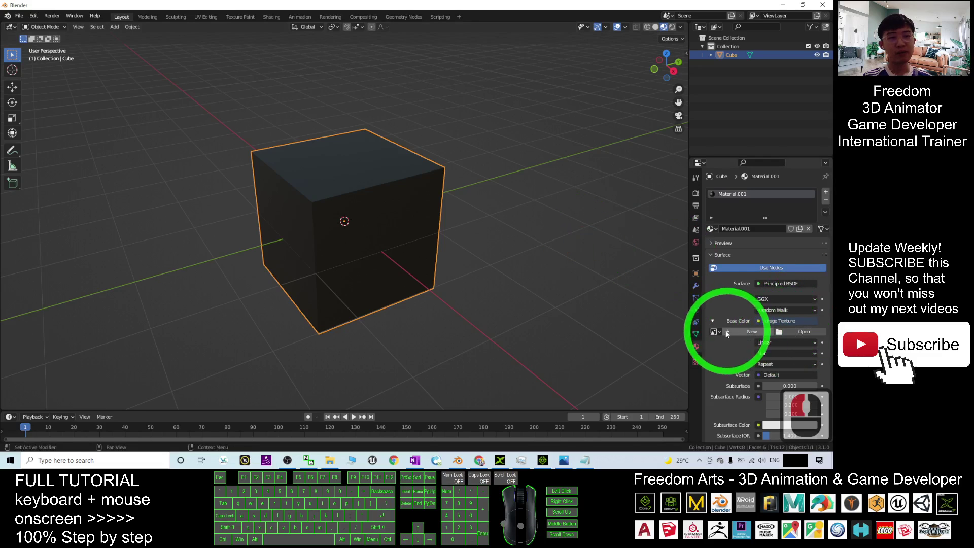
Browse to the Desktop folder to pick dice uv.png as the base color image
{"action": "left_click", "coordinate": [805, 333]}
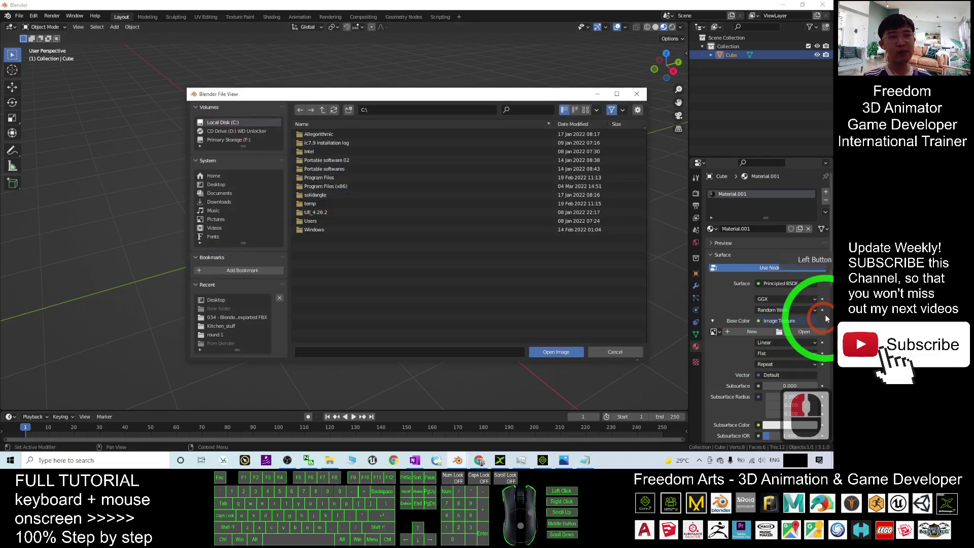
{"action": "left_click", "coordinate": [220, 185]}
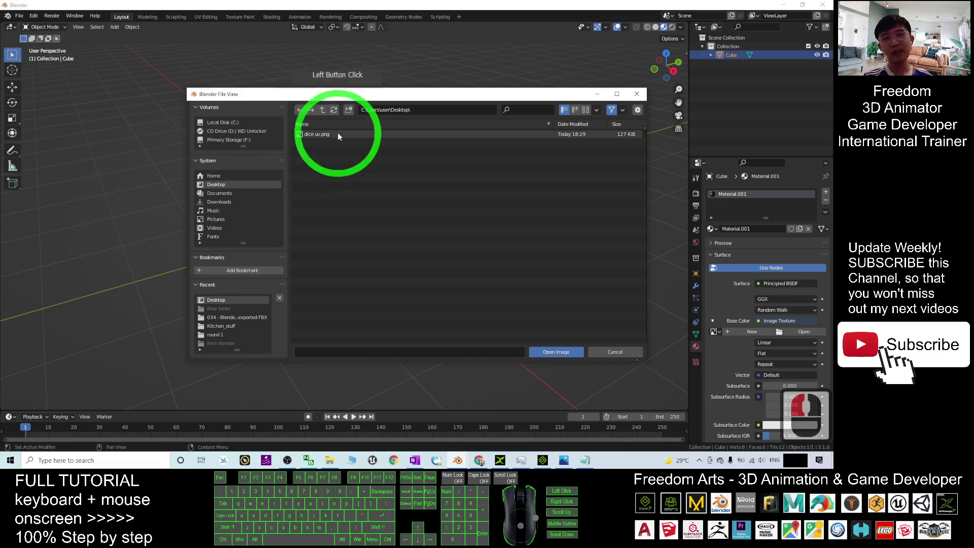
{"action": "left_click", "coordinate": [320, 135]}
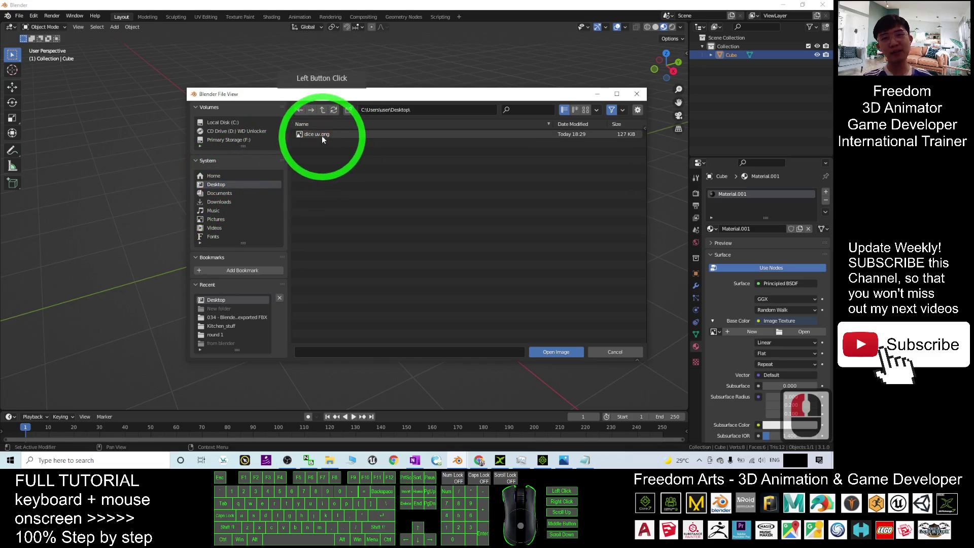
Switch to the desktop, examine the dice uv.png image in Photos, close it and return to Blender
{"action": "left_click", "coordinate": [783, 5]}
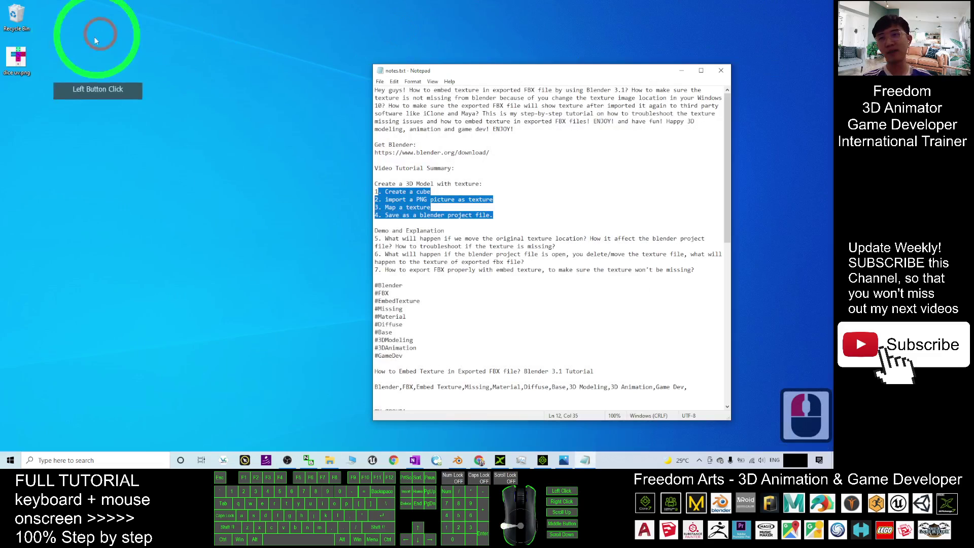
{"action": "left_click", "coordinate": [18, 59]}
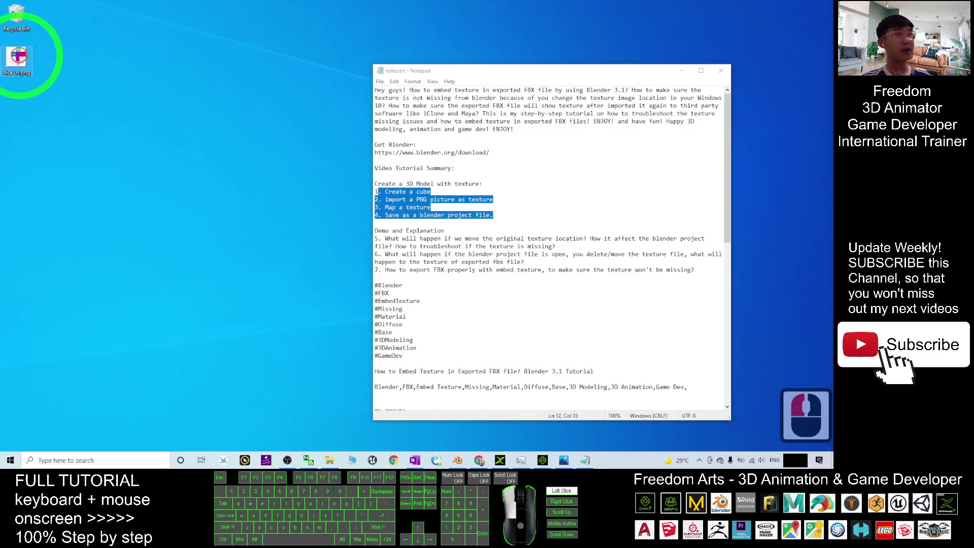
{"action": "double_click", "coordinate": [19, 58]}
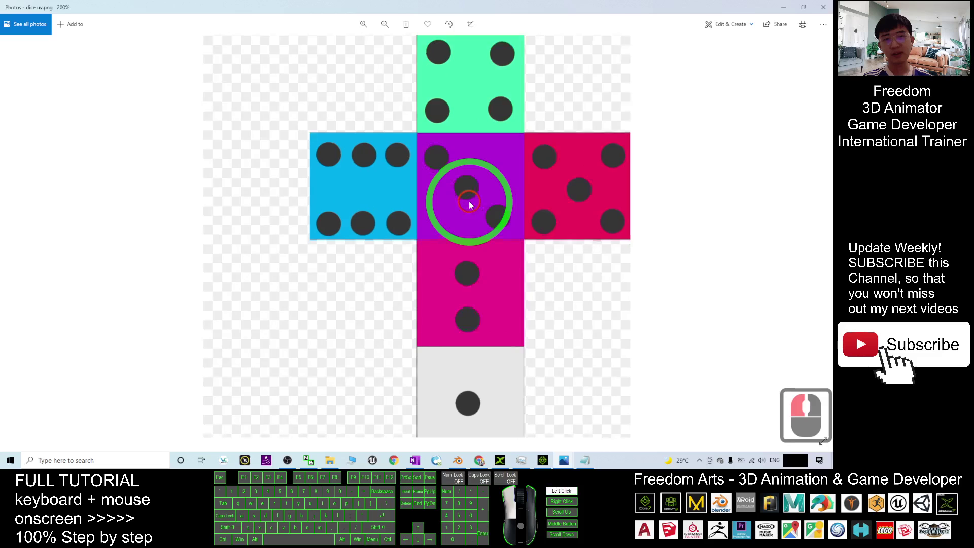
{"action": "double_click", "coordinate": [457, 200]}
{"action": "double_click", "coordinate": [578, 163]}
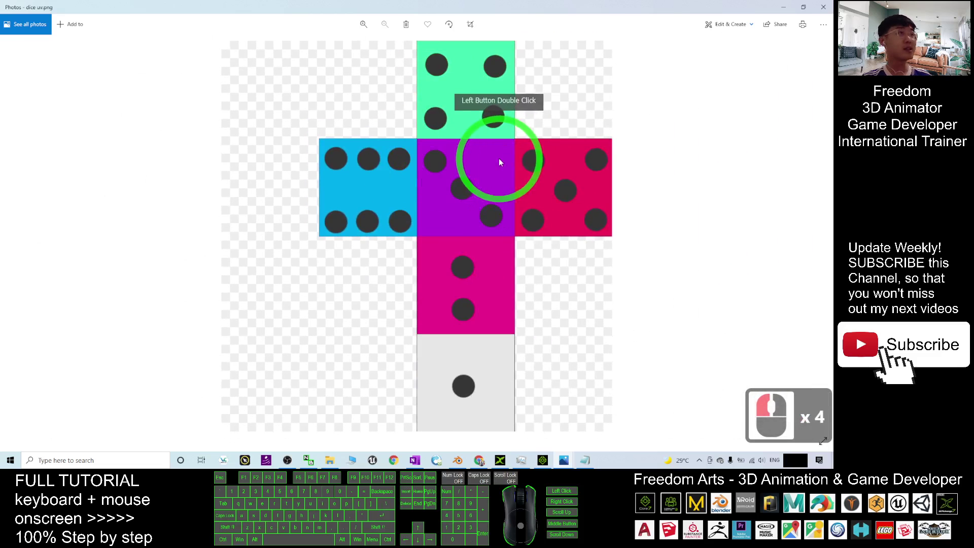
{"action": "left_click", "coordinate": [824, 7]}
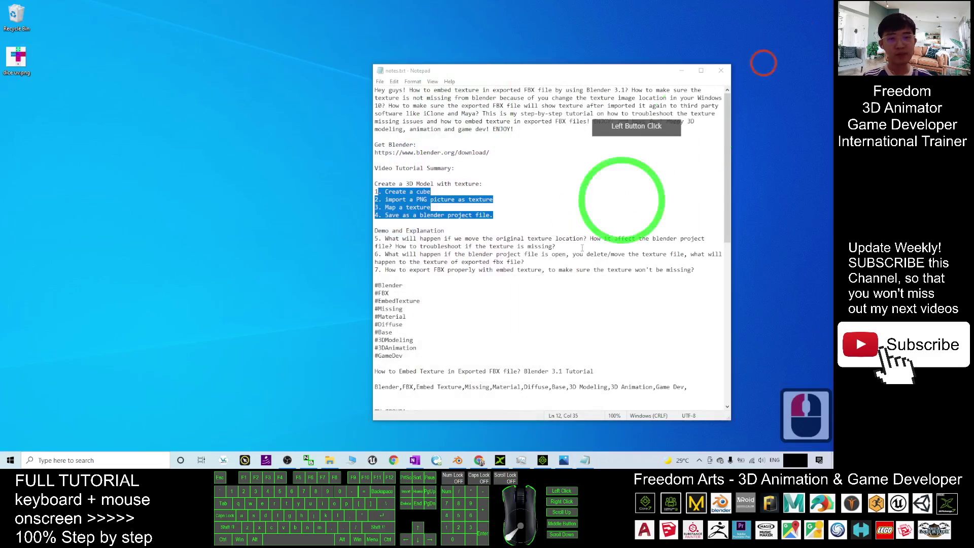
{"action": "left_click", "coordinate": [459, 460]}
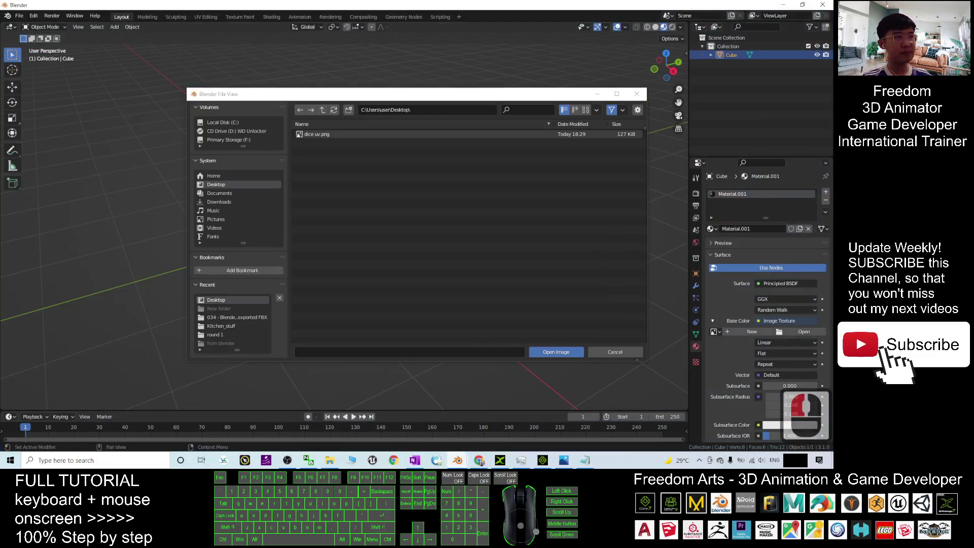
Load dice uv.png from the Desktop folder as the material's image texture and inspect it on the cube
{"action": "left_click", "coordinate": [425, 268]}
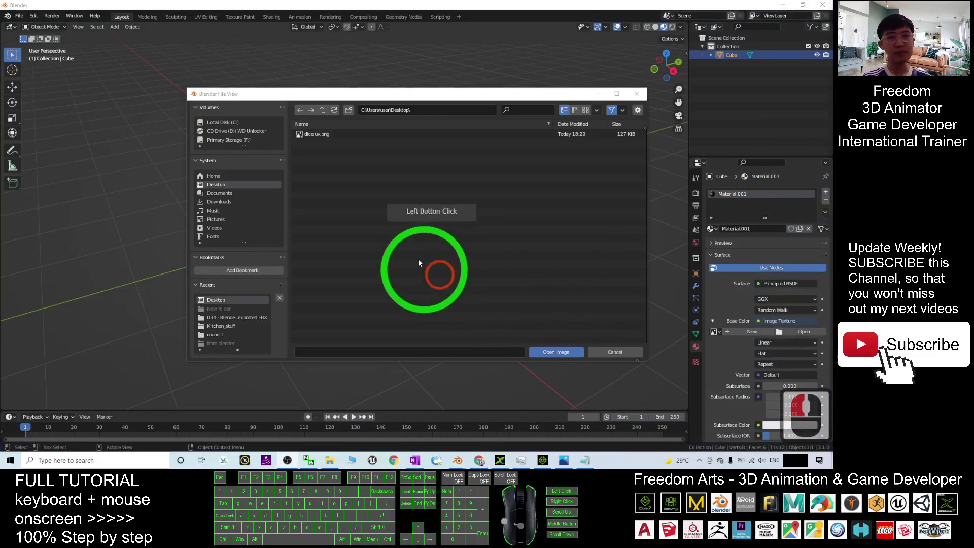
{"action": "left_click", "coordinate": [216, 186]}
{"action": "left_click", "coordinate": [314, 135]}
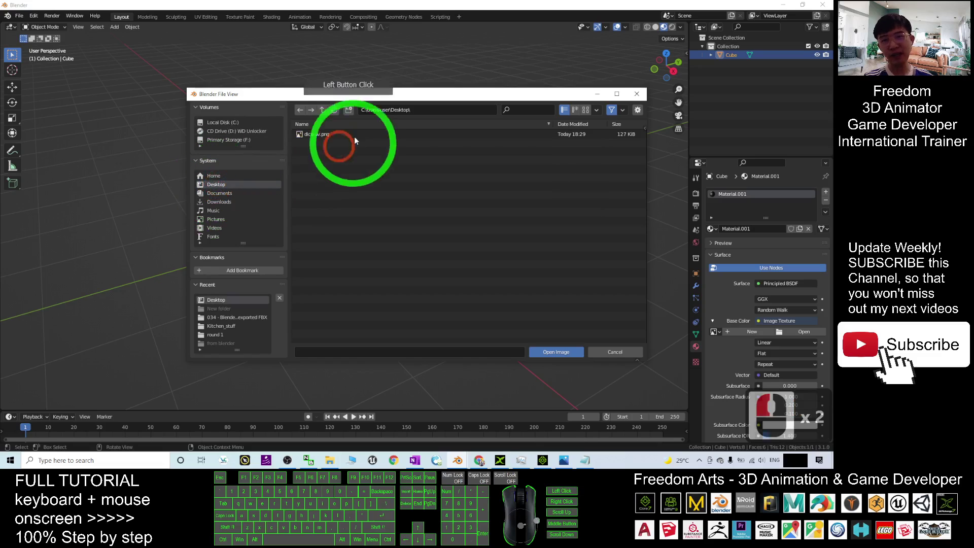
{"action": "double_click", "coordinate": [315, 135]}
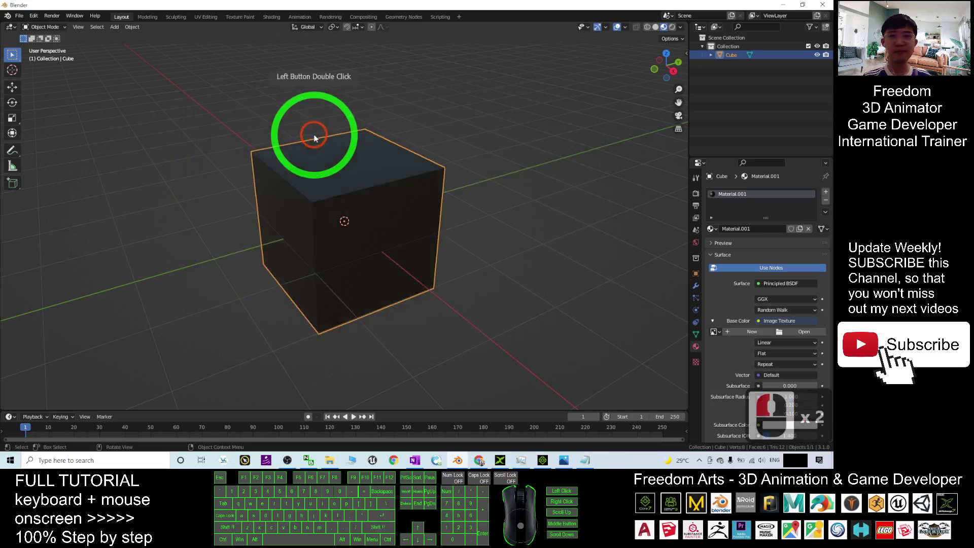
{"action": "scroll", "coordinate": [357, 233], "scroll_direction": "up", "scroll_amount": 2}
{"action": "middle_click_drag", "start_coordinate": [306, 256], "coordinate": [383, 213]}
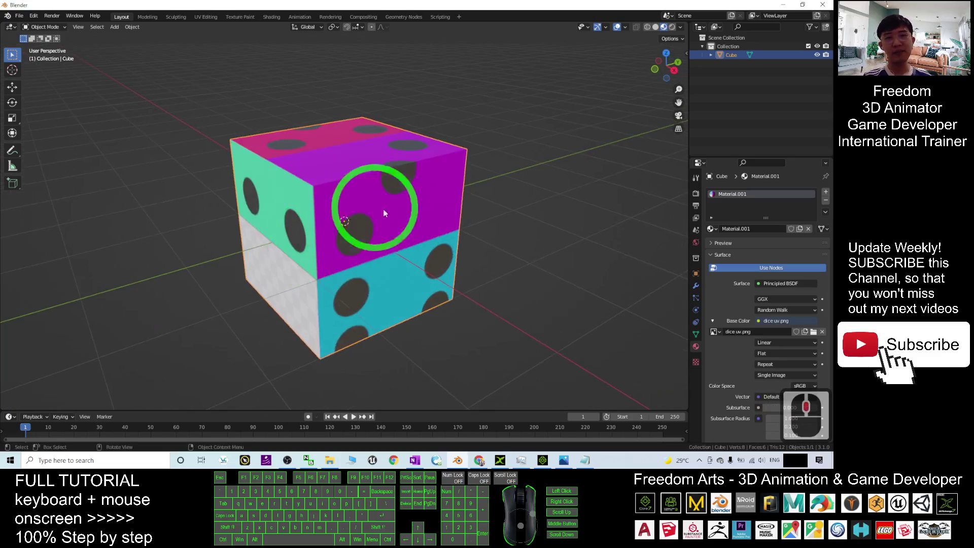
{"action": "middle_click_drag", "start_coordinate": [337, 233], "coordinate": [457, 224]}
Select the cube and switch to the UV Editing workspace with the whole dice layout in view
{"action": "left_click", "coordinate": [568, 187]}
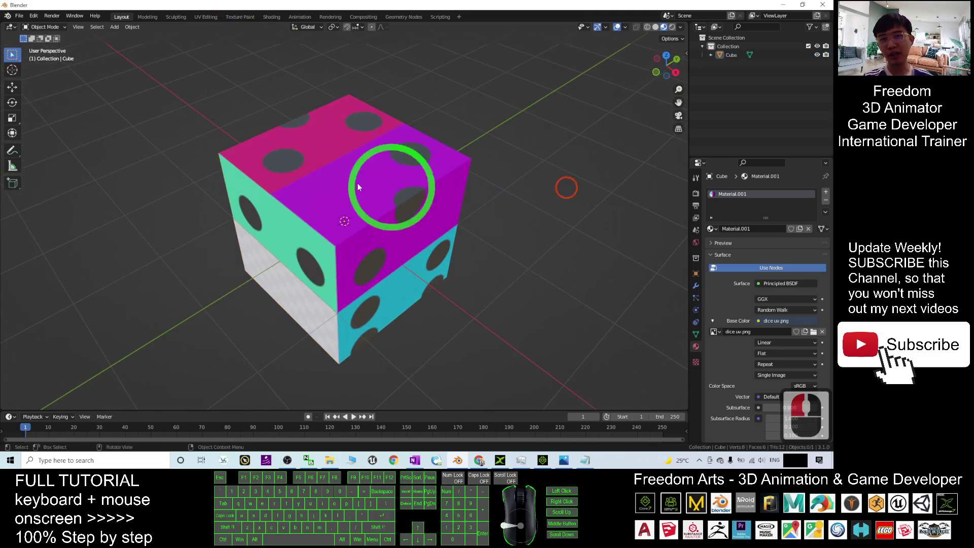
{"action": "left_click", "coordinate": [346, 183]}
{"action": "left_click", "coordinate": [216, 18]}
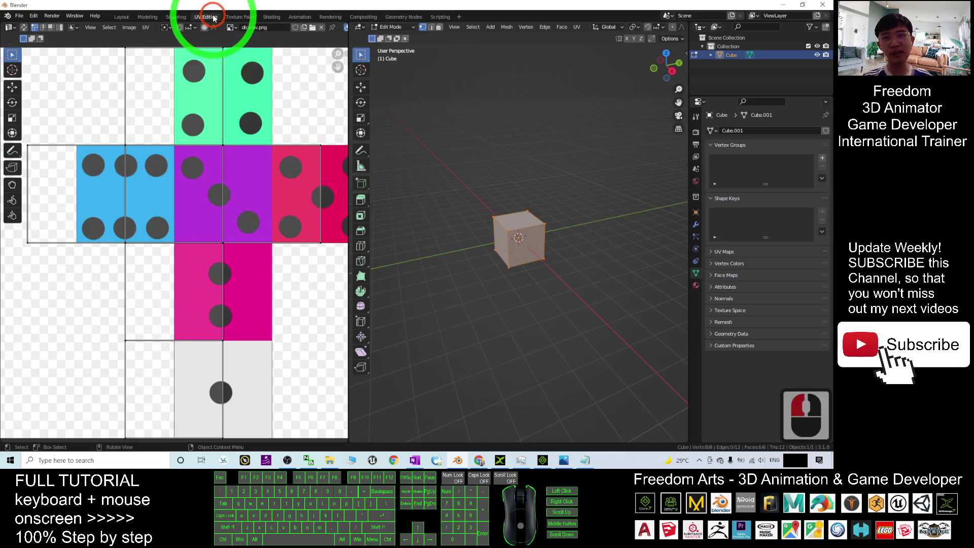
{"action": "left_click", "coordinate": [279, 129]}
{"action": "scroll", "coordinate": [215, 229], "scroll_direction": "down", "scroll_amount": 2}
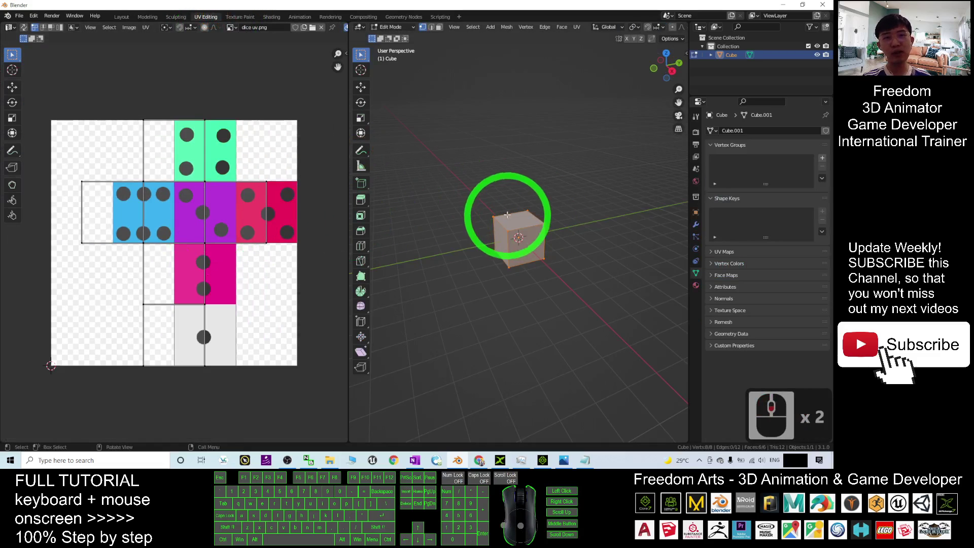
{"action": "middle_click_drag", "start_coordinate": [550, 261], "coordinate": [613, 223]}
{"action": "scroll", "coordinate": [613, 223], "scroll_direction": "up", "scroll_amount": 2}
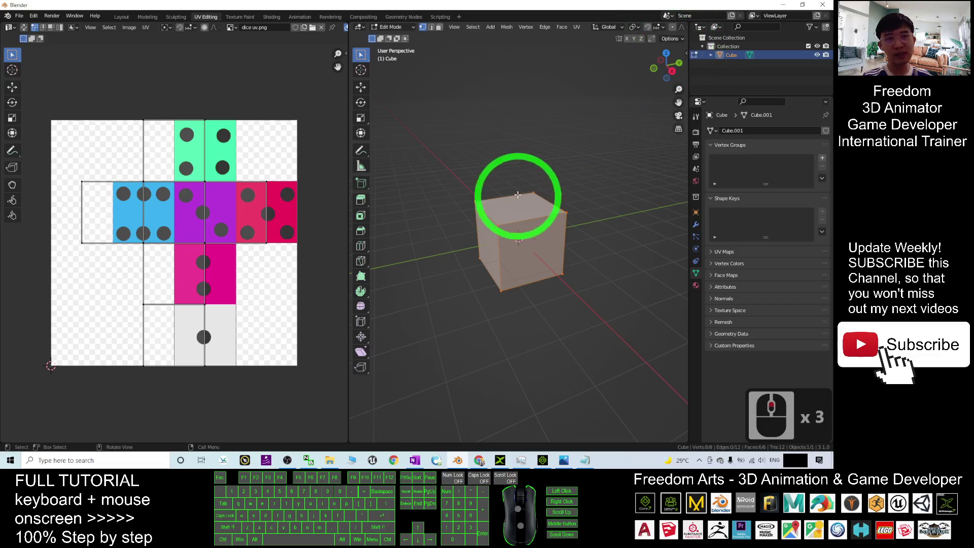
Set the UV workspace's 3D viewport to Material Preview shading and adjust the split between the two editors
{"action": "left_click_drag", "start_coordinate": [350, 222], "coordinate": [222, 219]}
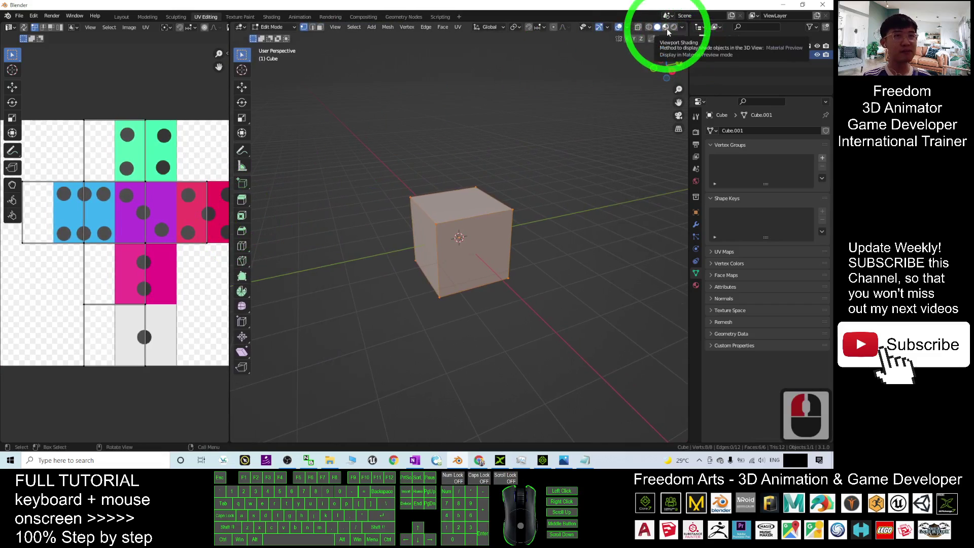
{"action": "left_click", "coordinate": [666, 28]}
{"action": "left_click", "coordinate": [232, 173]}
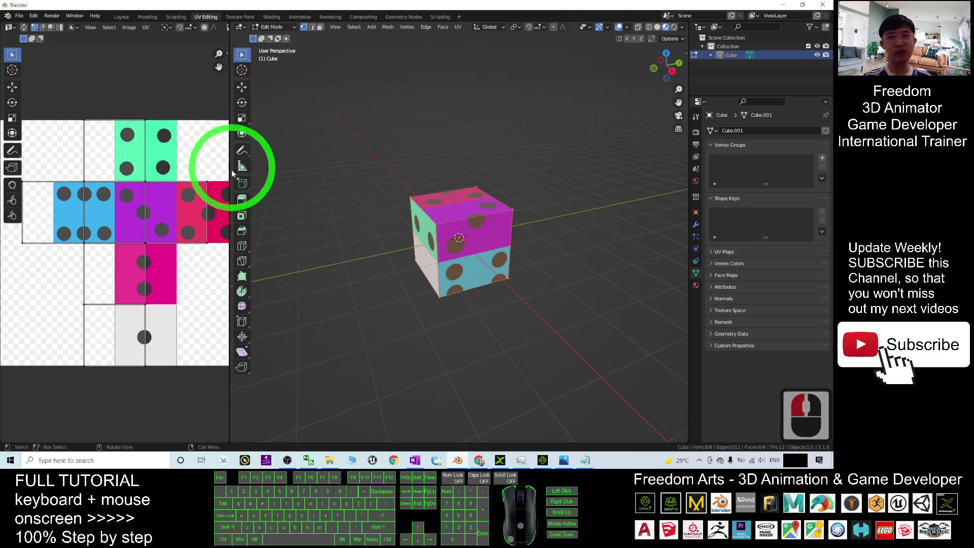
{"action": "left_click_drag", "start_coordinate": [230, 186], "coordinate": [335, 188]}
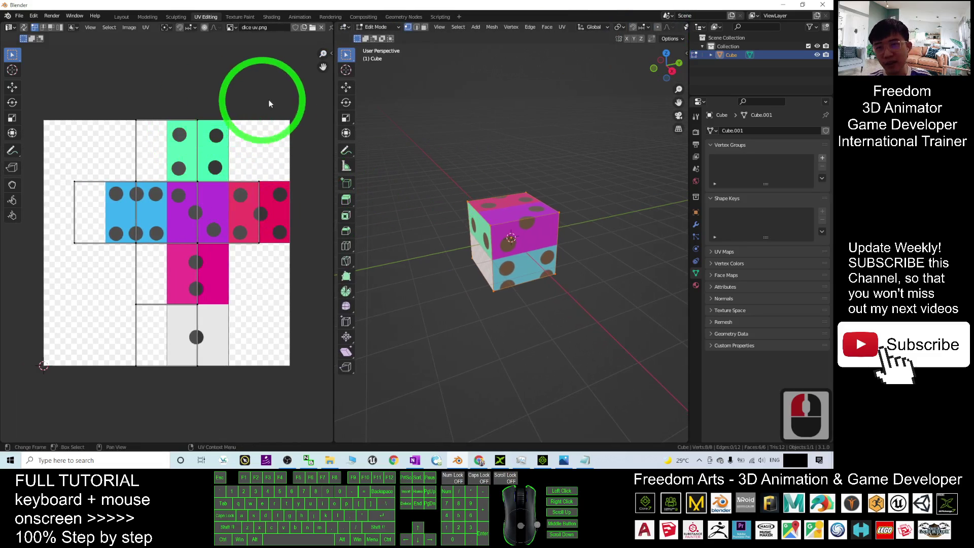
Select all the cube's UVs over the dice image, and clear the mesh selection in the 3D viewport
{"action": "left_click_drag", "start_coordinate": [287, 97], "coordinate": [75, 404]}
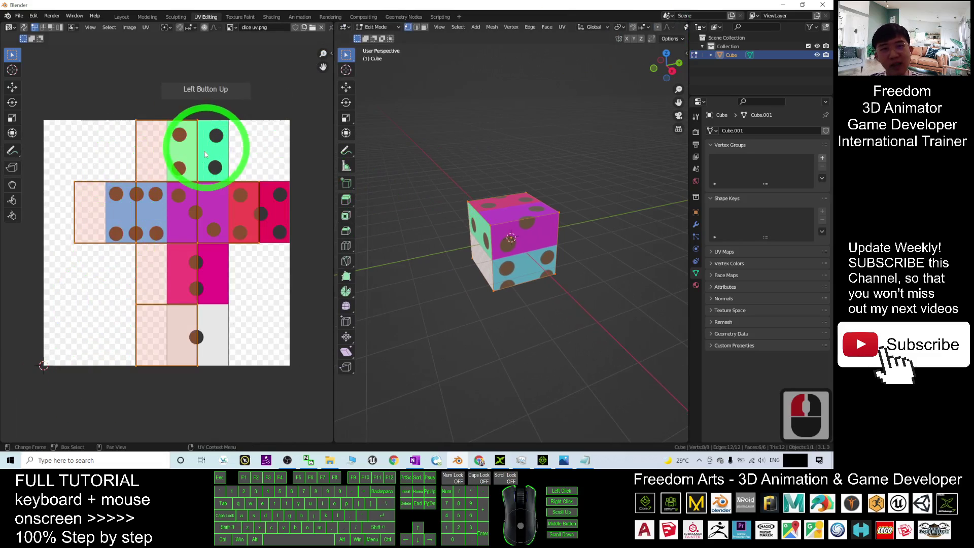
{"action": "left_click", "coordinate": [503, 168]}
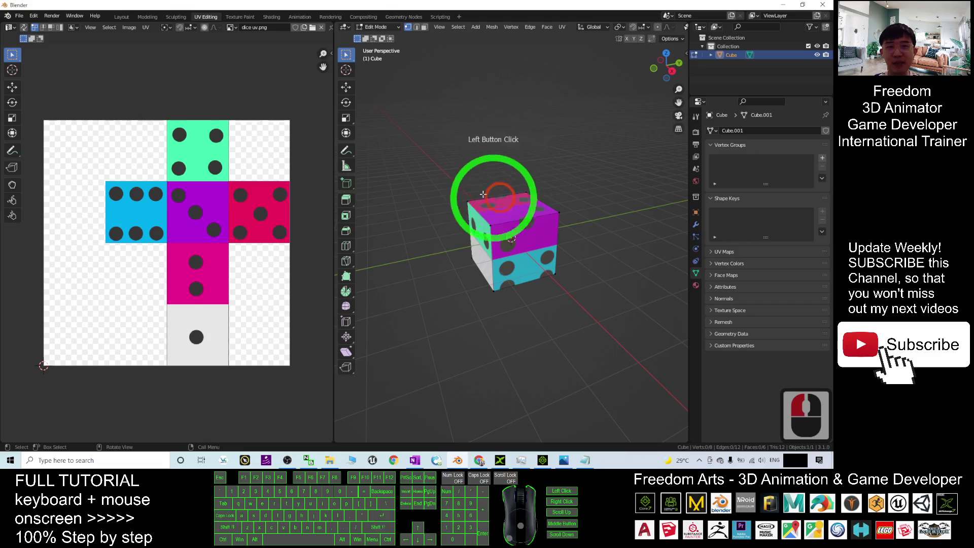
{"action": "left_click", "coordinate": [474, 233]}
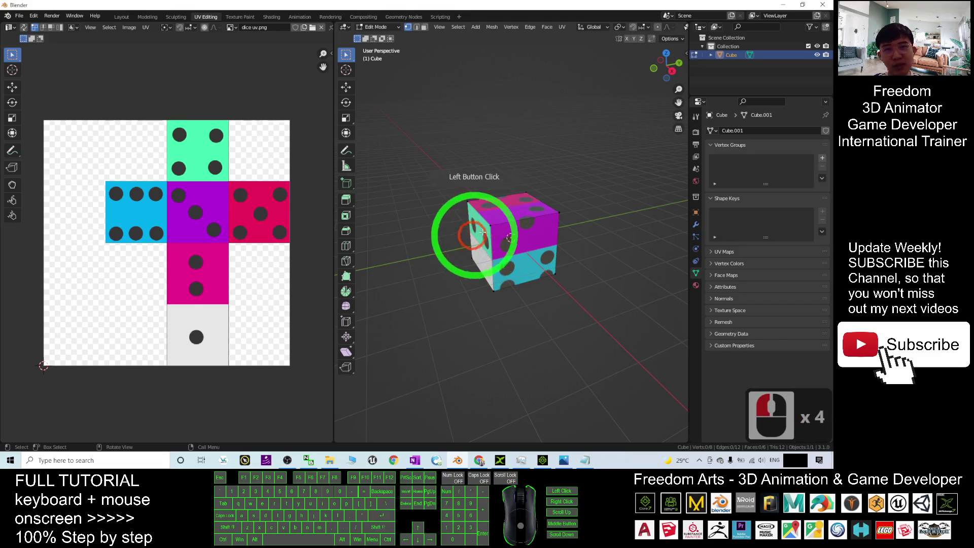
{"action": "left_click", "coordinate": [496, 249]}
{"action": "left_click", "coordinate": [622, 184]}
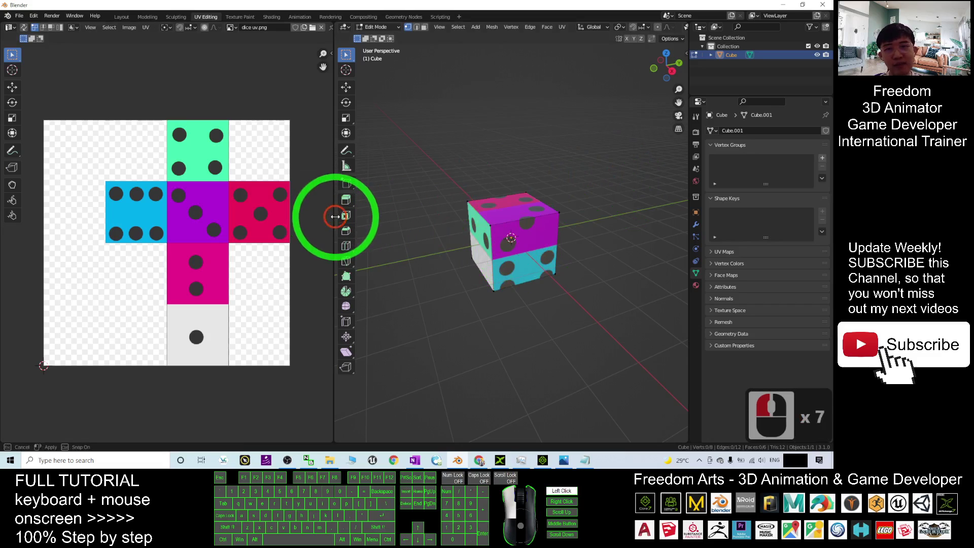
Widen the 3D viewport, box-select the whole cube mesh in Wireframe shading, and return to Material Preview
{"action": "left_click_drag", "start_coordinate": [335, 216], "coordinate": [653, 39]}
{"action": "left_click", "coordinate": [411, 170]}
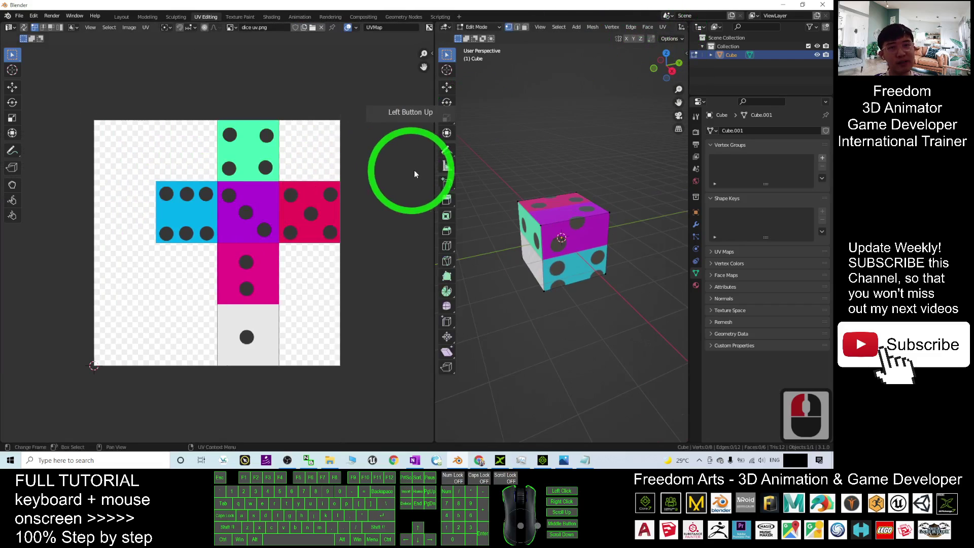
{"action": "left_click_drag", "start_coordinate": [434, 171], "coordinate": [235, 167]}
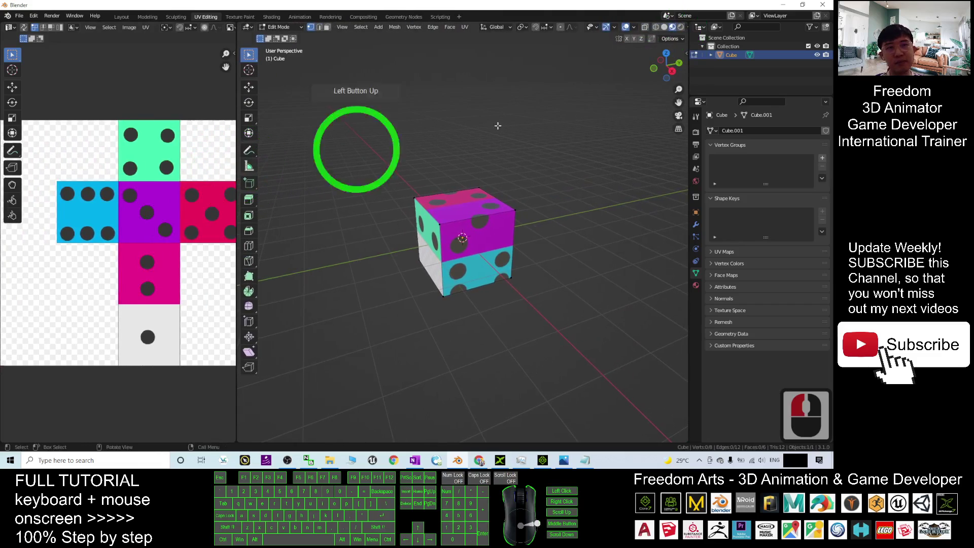
{"action": "left_click", "coordinate": [657, 28]}
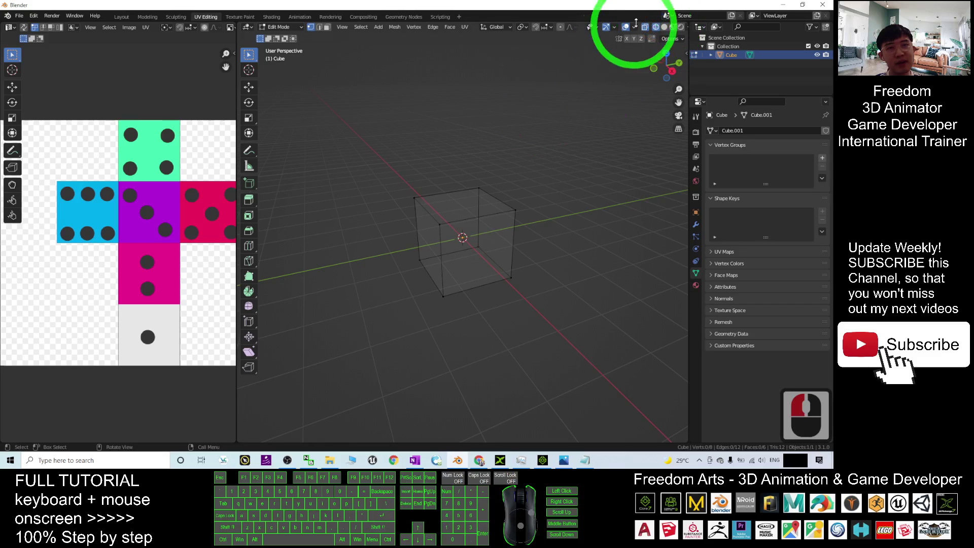
{"action": "left_click_drag", "start_coordinate": [366, 144], "coordinate": [564, 317]}
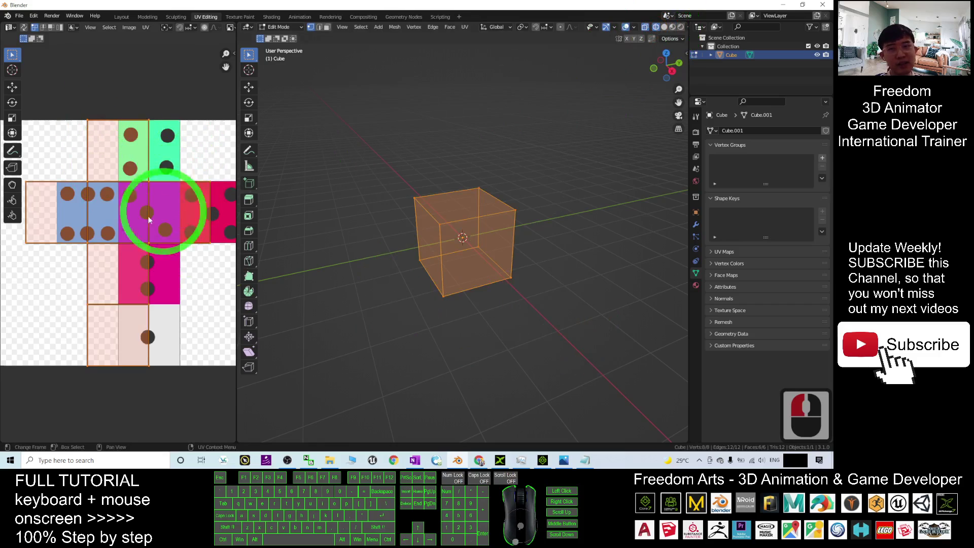
{"action": "left_click", "coordinate": [673, 27]}
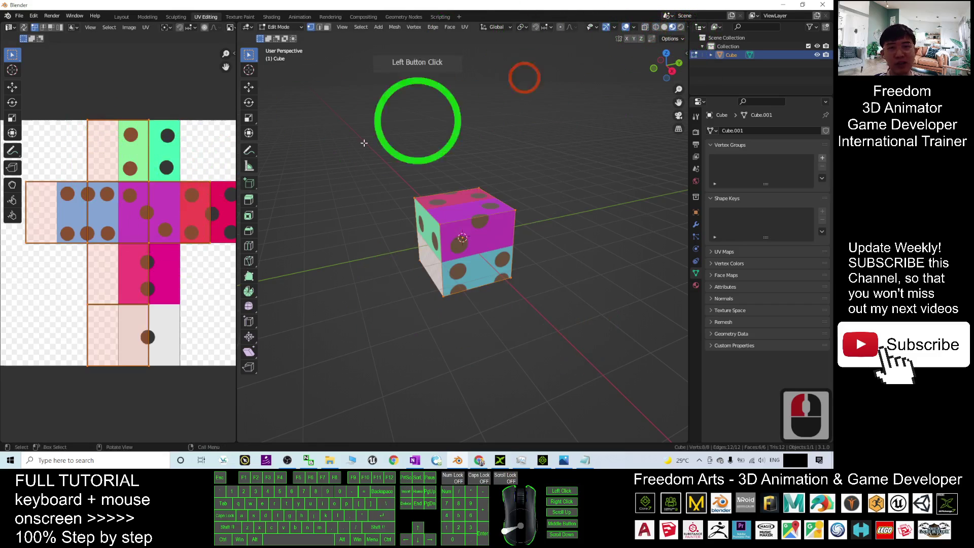
Move all the UV faces about 0.127 along X to line up with the dice squares, check the cube and deselect it
{"action": "scroll", "coordinate": [196, 218], "scroll_direction": "down", "scroll_amount": 2}
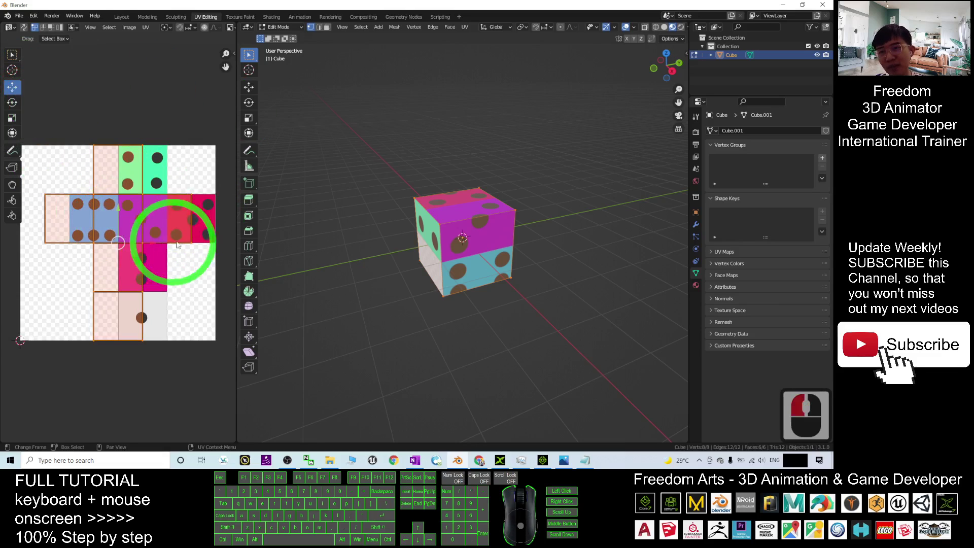
{"action": "left_click_drag", "start_coordinate": [153, 246], "coordinate": [181, 244]}
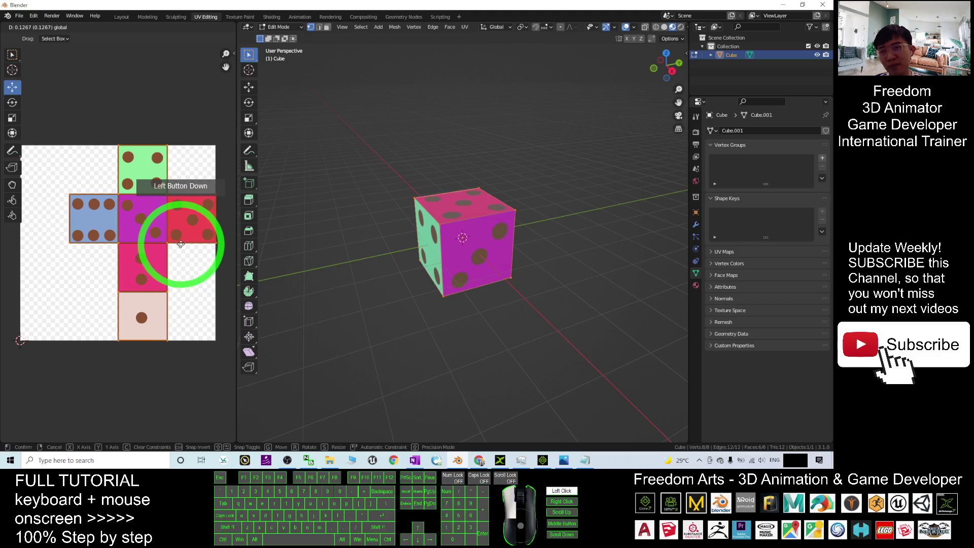
{"action": "left_click_drag", "start_coordinate": [182, 244], "coordinate": [181, 244]}
{"action": "scroll", "coordinate": [406, 229], "scroll_direction": "up", "scroll_amount": 5}
{"action": "middle_click_drag", "start_coordinate": [315, 246], "coordinate": [448, 257]}
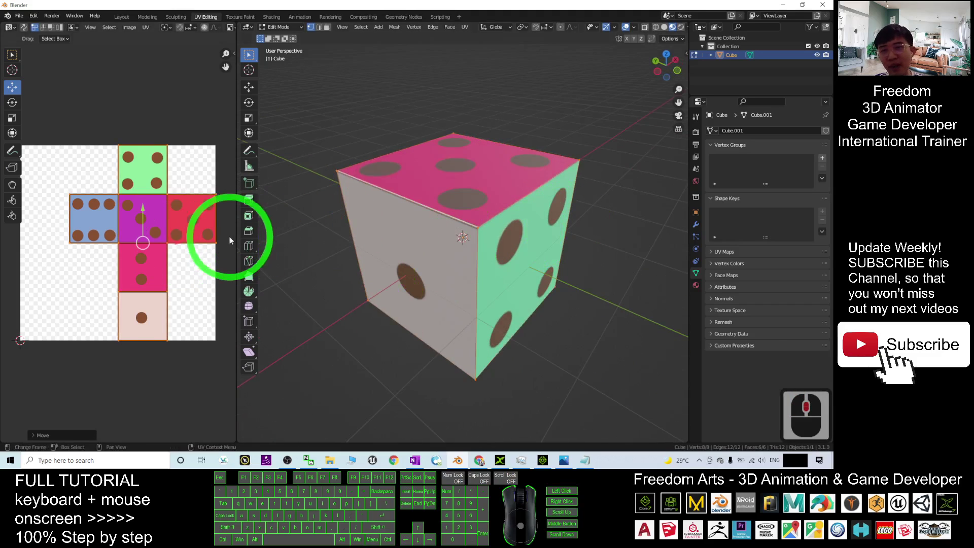
{"action": "left_click", "coordinate": [621, 126]}
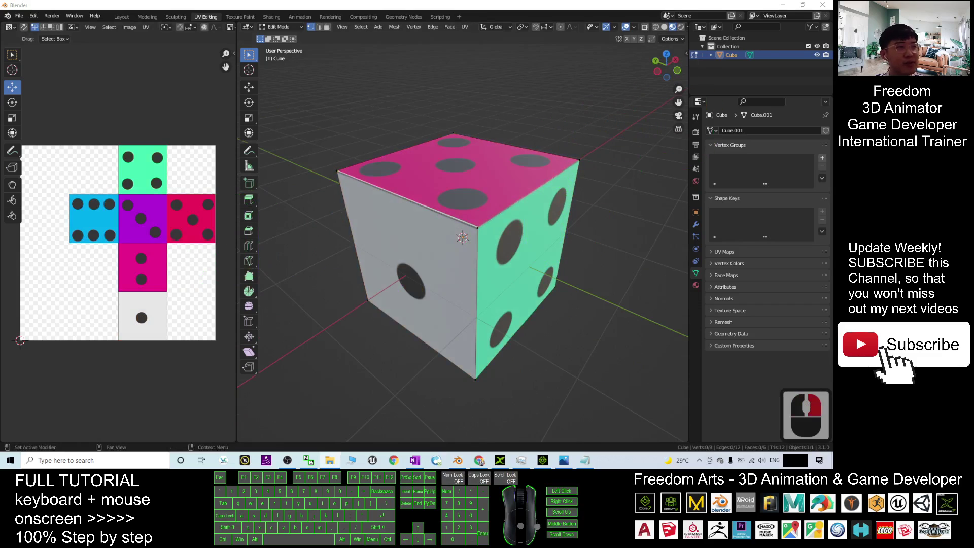
Switch to notes.txt in Notepad and highlight item 4 about saving as a blender project file
{"action": "left_click", "coordinate": [585, 460]}
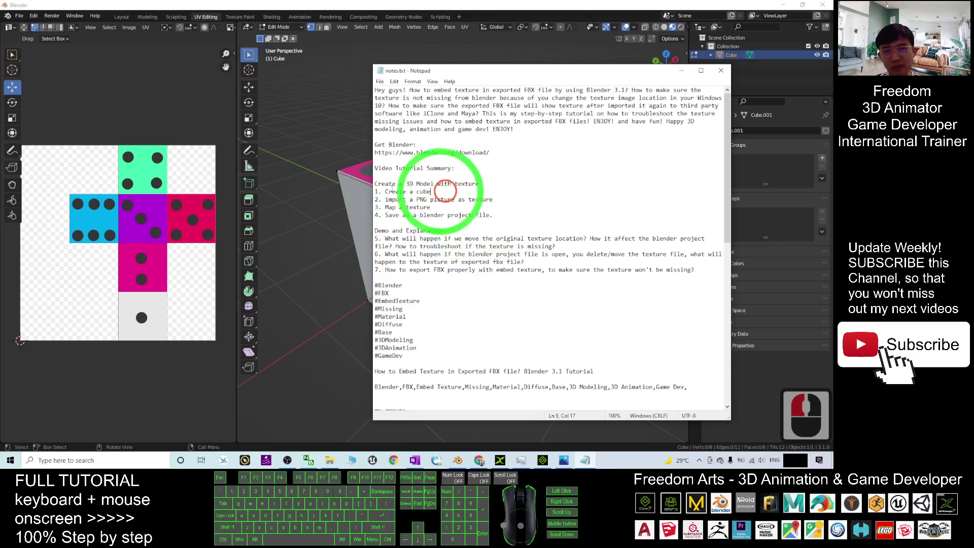
{"action": "left_click_drag", "start_coordinate": [380, 184], "coordinate": [493, 215]}
{"action": "double_click", "coordinate": [406, 215]}
{"action": "left_click_drag", "start_coordinate": [406, 215], "coordinate": [483, 215]}
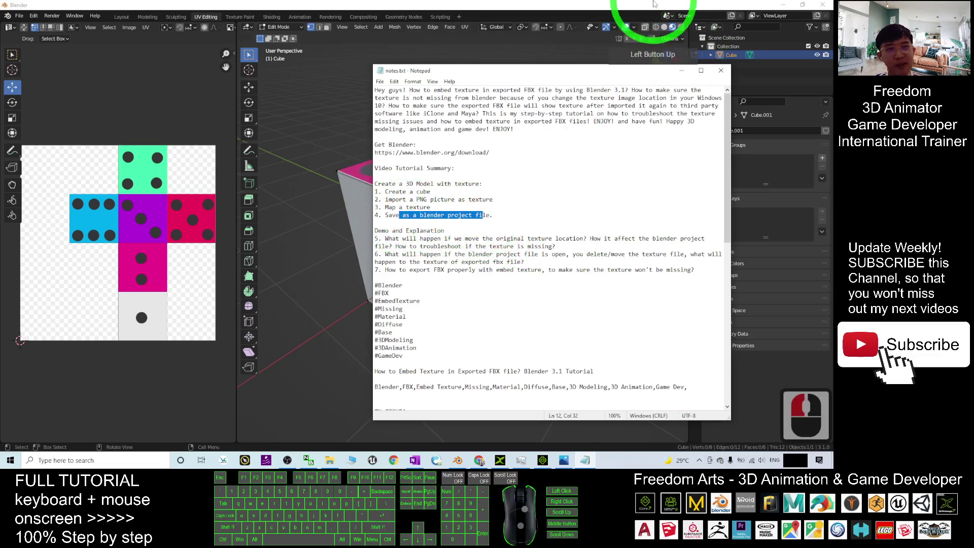
Minimize the notes, then shrink the Blender window and move it aside to reveal the desktop files
{"action": "left_click", "coordinate": [681, 71]}
{"action": "left_click_drag", "start_coordinate": [644, 5], "coordinate": [653, 43]}
{"action": "left_click_drag", "start_coordinate": [339, 44], "coordinate": [423, 24]}
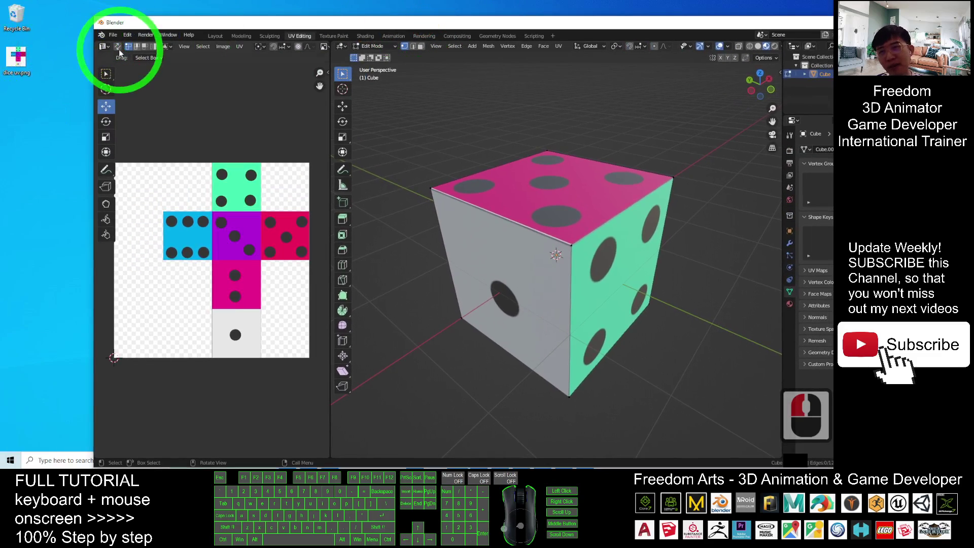
Save the project on the Desktop under the name dice
{"action": "left_click", "coordinate": [114, 36]}
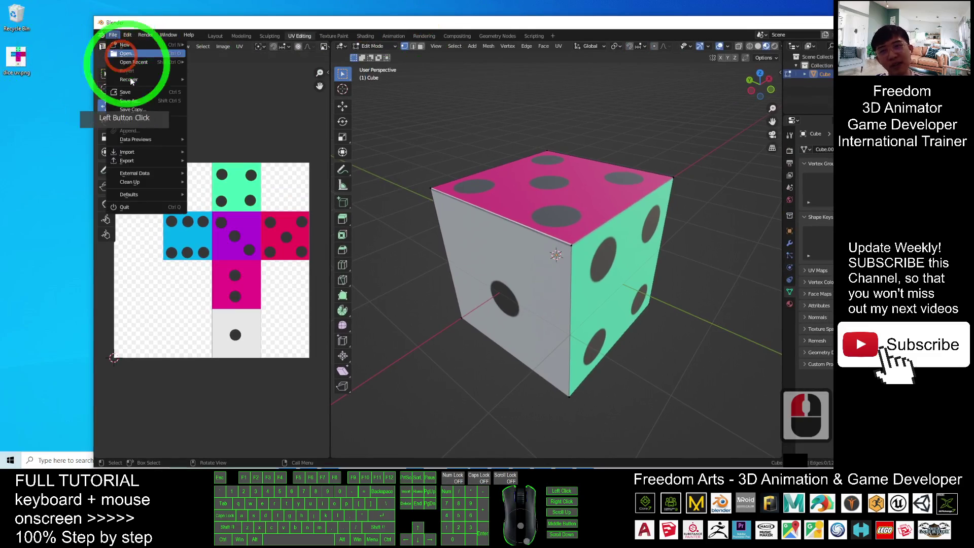
{"action": "mouse_move", "coordinate": [148, 142]}
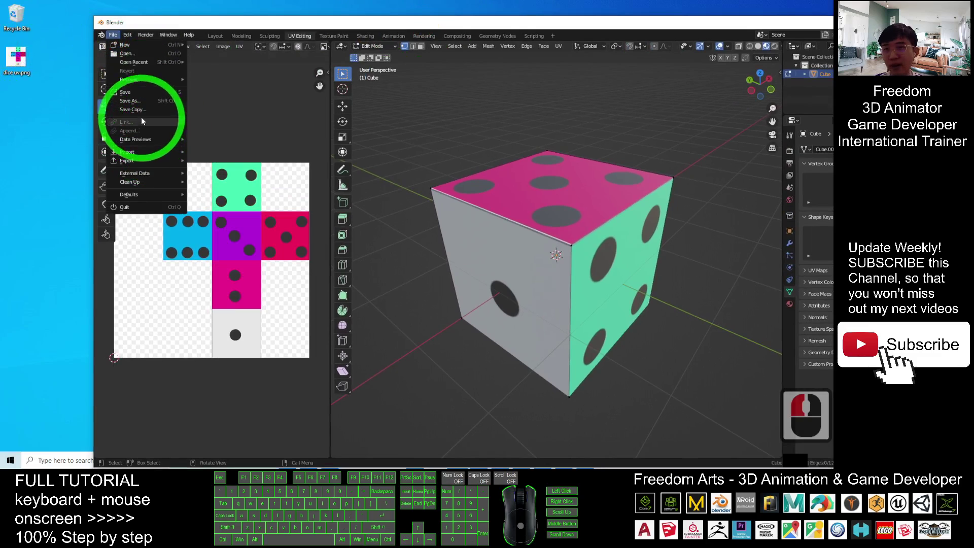
{"action": "left_click", "coordinate": [130, 100]}
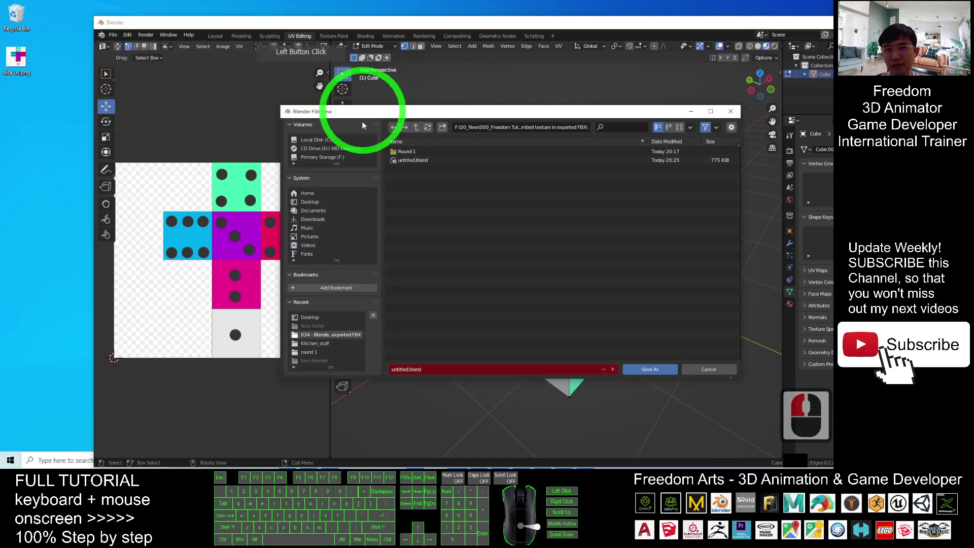
{"action": "left_click", "coordinate": [310, 202]}
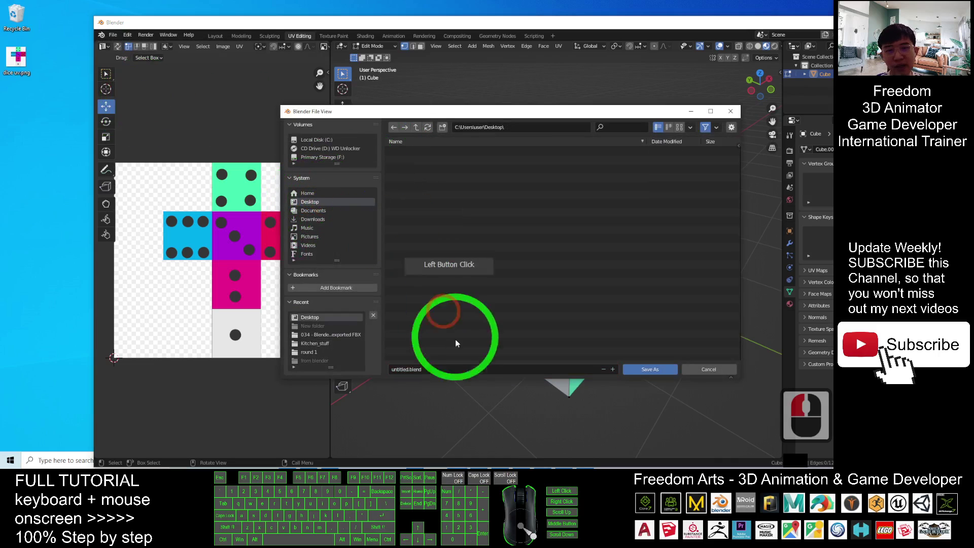
{"action": "left_click", "coordinate": [430, 370]}
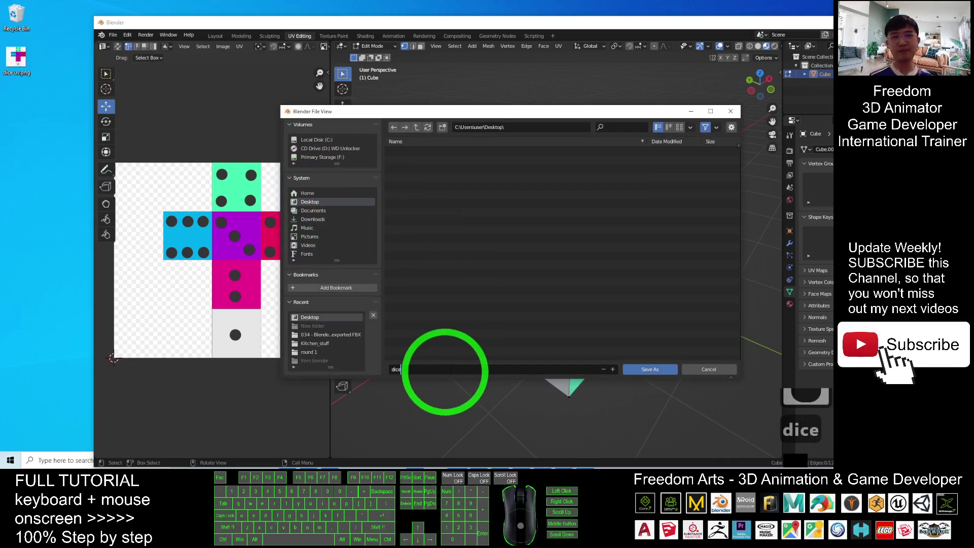
{"action": "double_click", "coordinate": [646, 370]}
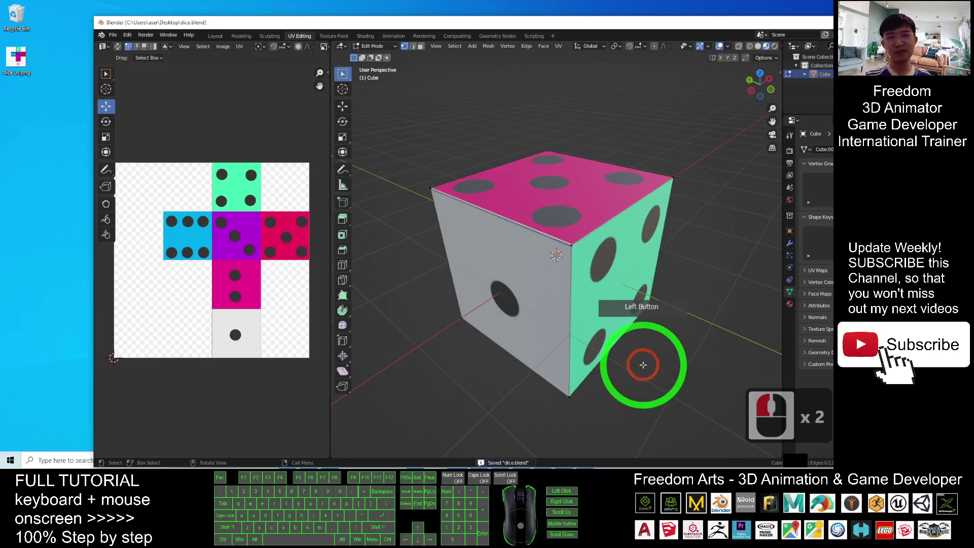
Maximize the Blender window and switch to the Layout workspace to view the whole textured cube
{"action": "double_click", "coordinate": [461, 23]}
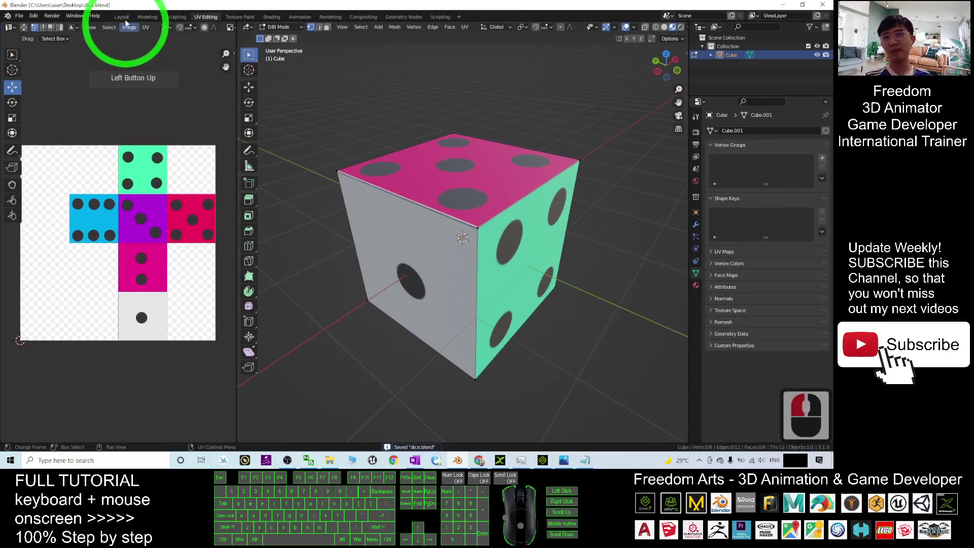
{"action": "left_click", "coordinate": [121, 16]}
{"action": "scroll", "coordinate": [402, 279], "scroll_direction": "down", "scroll_amount": 4}
{"action": "mouse_move", "coordinate": [402, 279]}
{"action": "middle_mouse_down"}
{"action": "mouse_move", "coordinate": [484, 227]}
{"action": "mouse_move", "coordinate": [401, 294]}
{"action": "mouse_move", "coordinate": [565, 269]}
{"action": "mouse_move", "coordinate": [408, 274]}
{"action": "middle_mouse_up"}
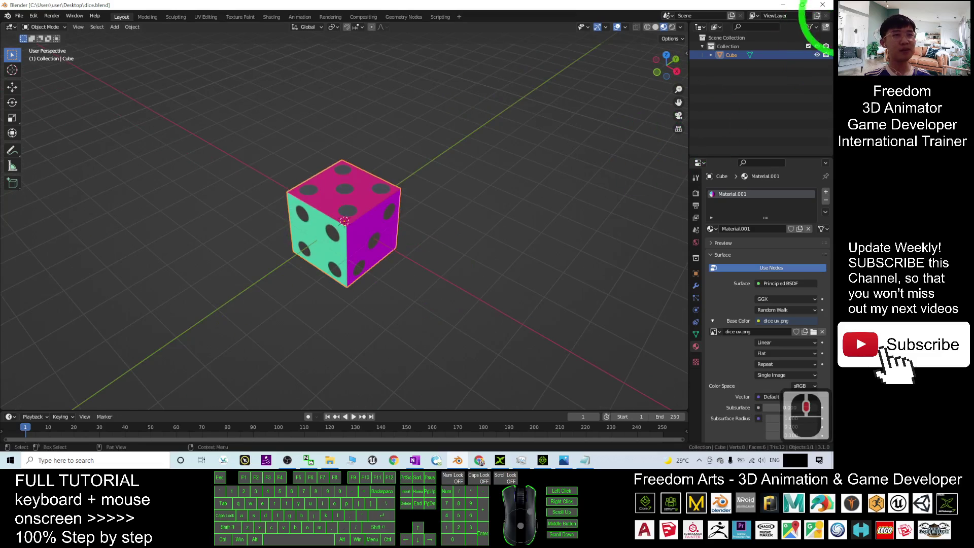
Close Blender, reopen dice.blend from the desktop, and check the texture on the cube
{"action": "left_click", "coordinate": [830, 5]}
{"action": "left_click", "coordinate": [381, 240]}
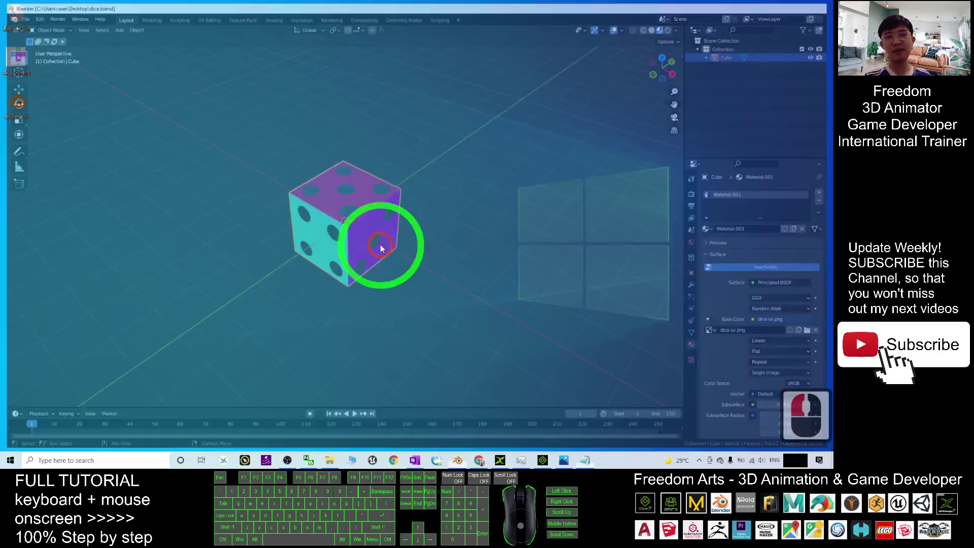
{"action": "left_click", "coordinate": [500, 229]}
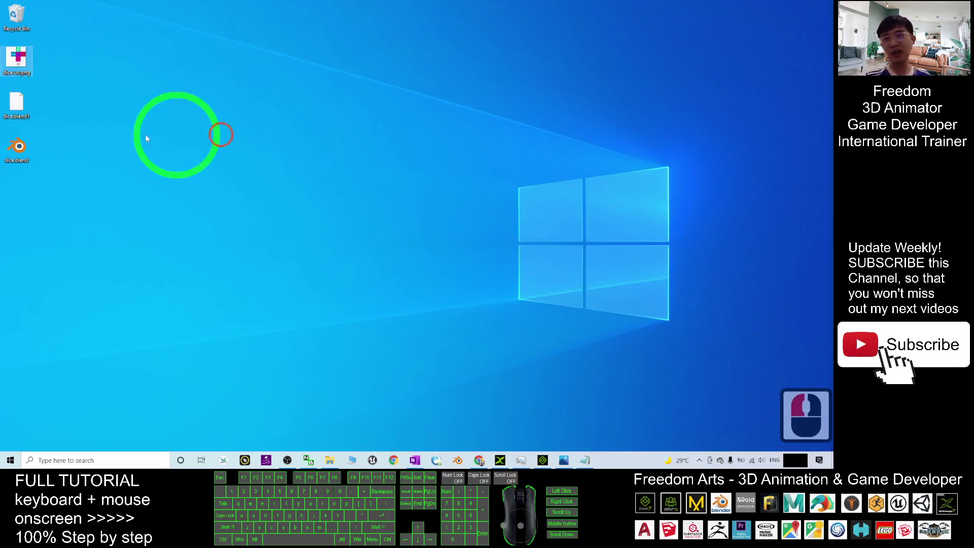
{"action": "left_click", "coordinate": [29, 153]}
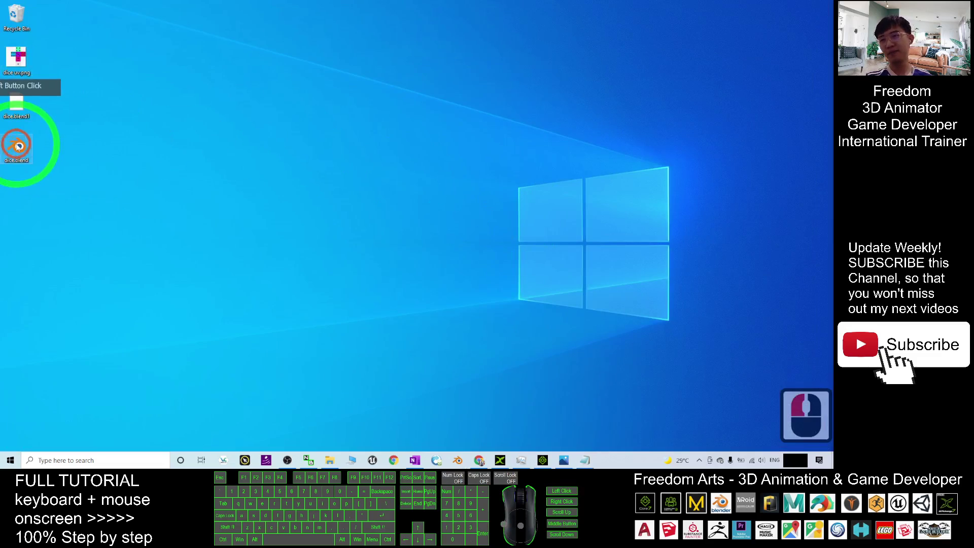
{"action": "double_click", "coordinate": [17, 149]}
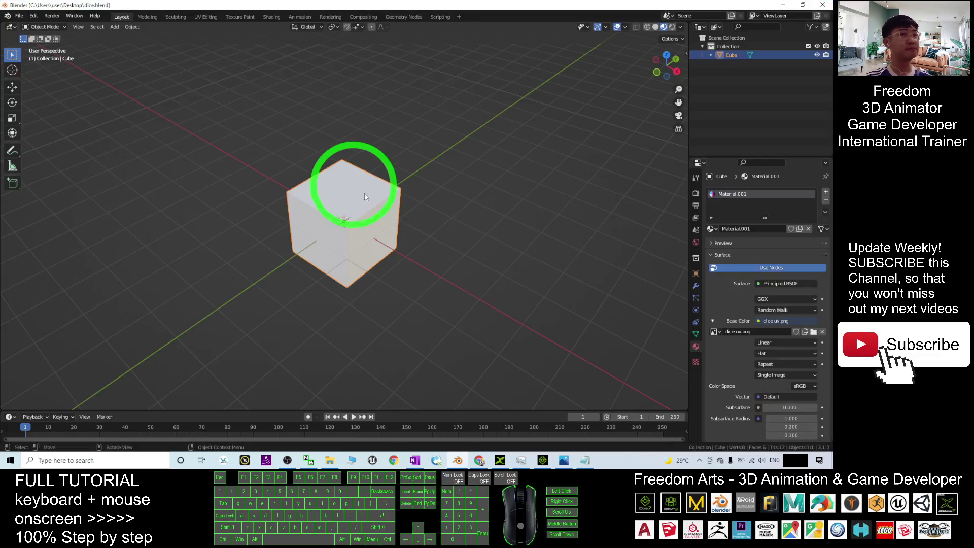
{"action": "scroll", "coordinate": [391, 216], "scroll_direction": "up", "scroll_amount": 3}
{"action": "middle_click_drag", "start_coordinate": [391, 216], "coordinate": [312, 238]}
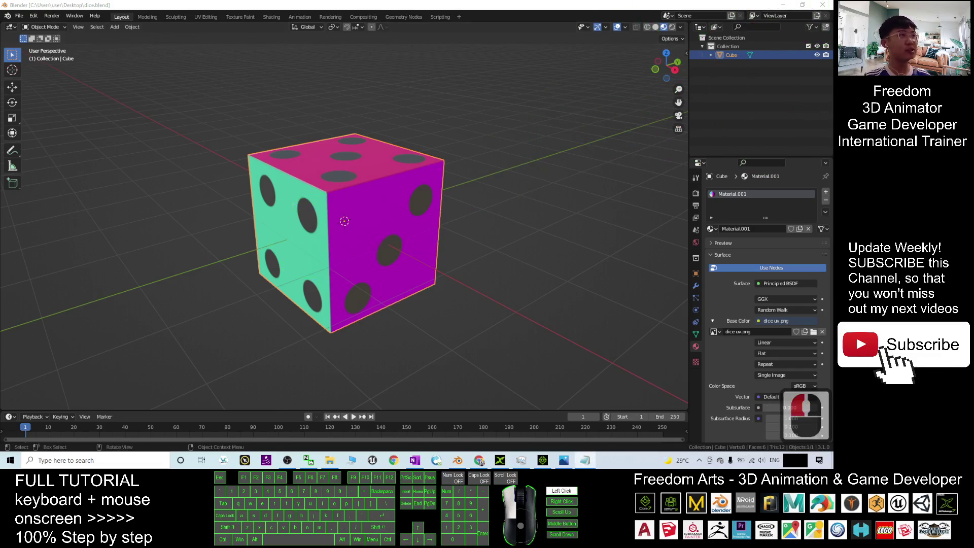
Switch to notes.txt in Notepad and highlight the end of item 5 about troubleshooting a missing texture
{"action": "key", "text": "alt+Tab"}
{"action": "left_click_drag", "start_coordinate": [537, 104], "coordinate": [391, 48]}
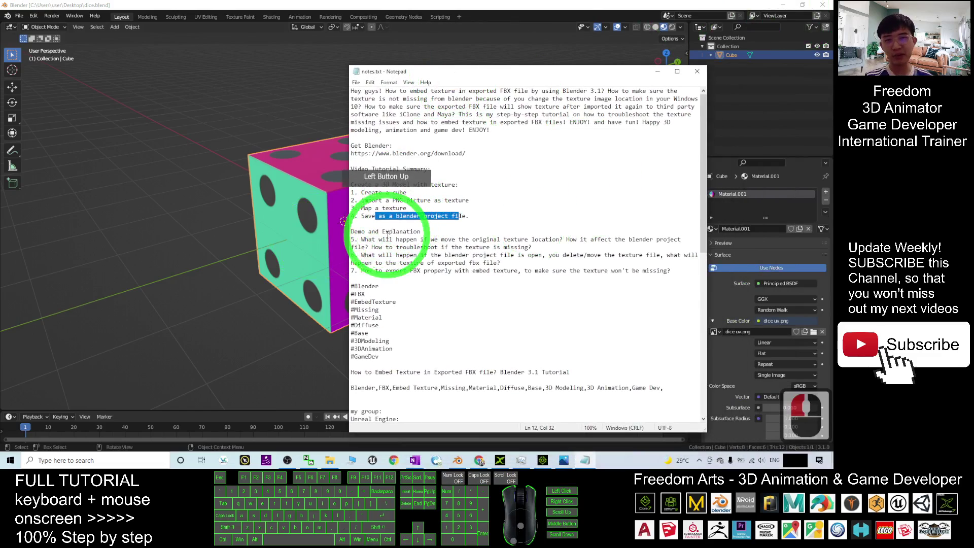
{"action": "left_click_drag", "start_coordinate": [362, 240], "coordinate": [532, 248]}
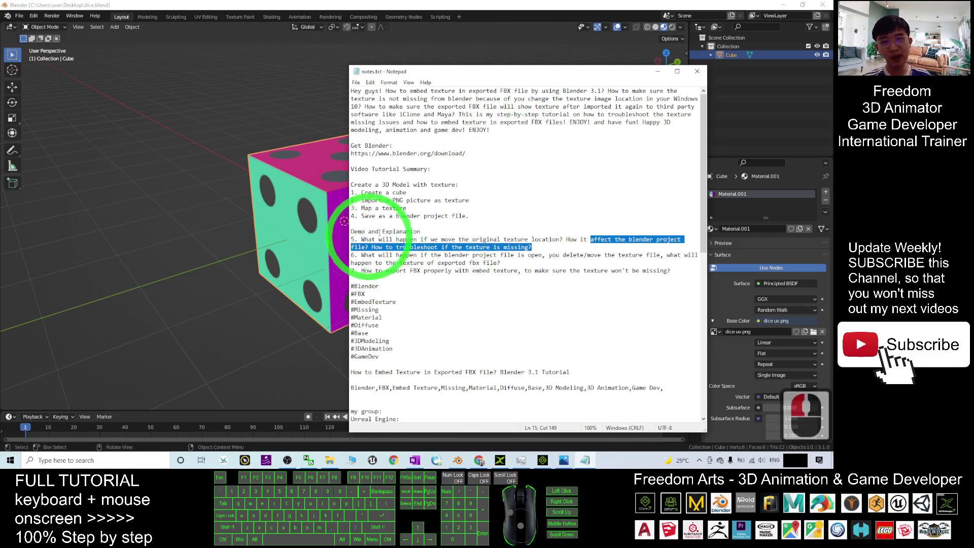
Minimize the notes and close Blender to return to the desktop
{"action": "left_click", "coordinate": [657, 71]}
{"action": "left_click", "coordinate": [803, 4]}
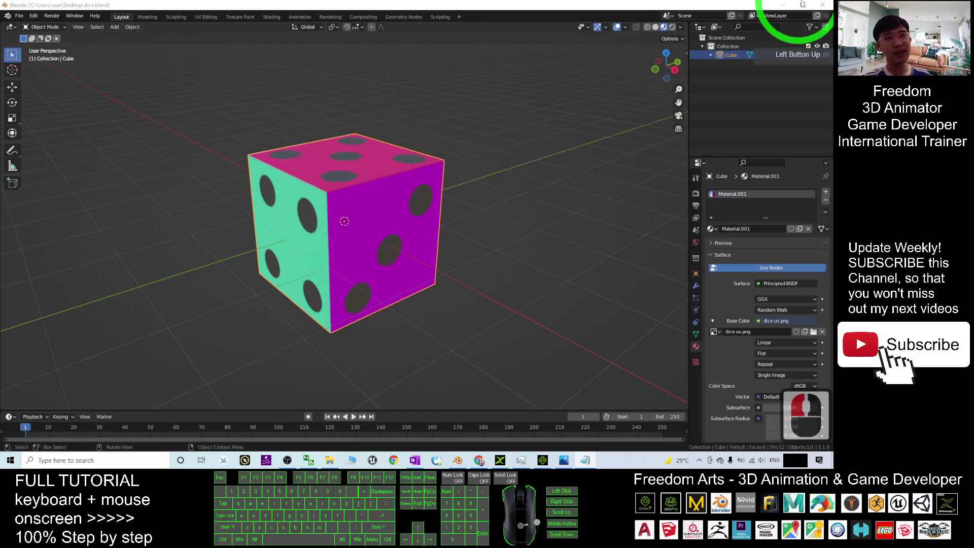
{"action": "left_click", "coordinate": [823, 5]}
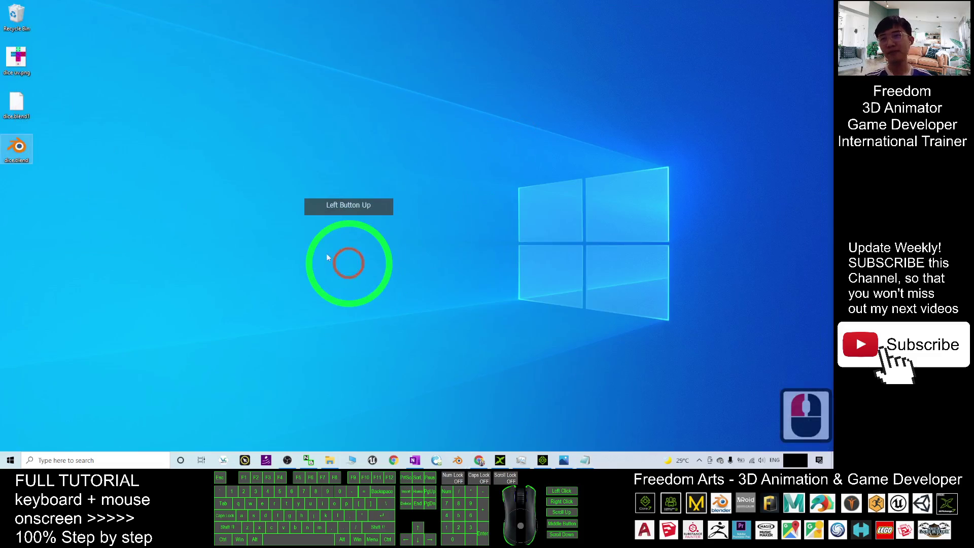
Create a folder on the desktop with the default name New folder
{"action": "left_click", "coordinate": [23, 59]}
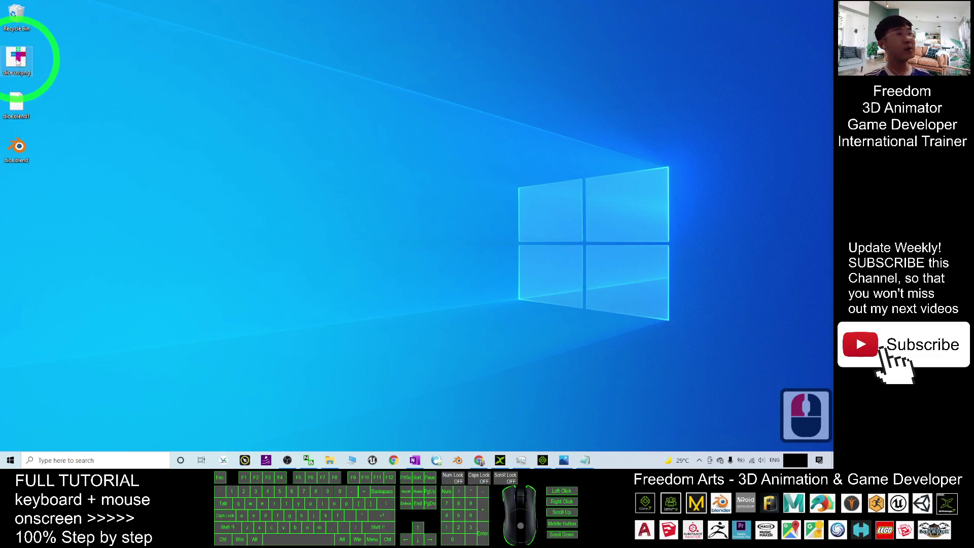
{"action": "right_click", "coordinate": [183, 192]}
{"action": "mouse_move", "coordinate": [235, 288]}
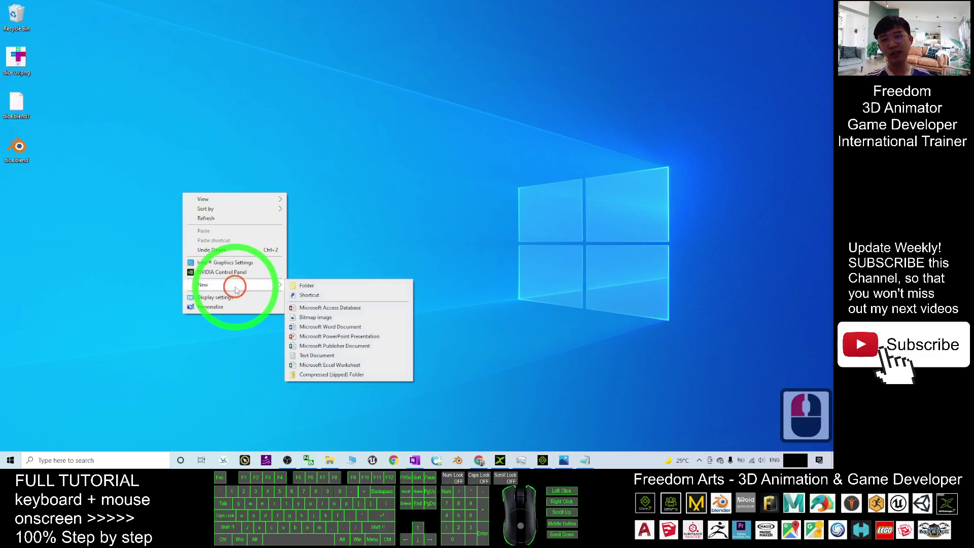
{"action": "left_click", "coordinate": [293, 286]}
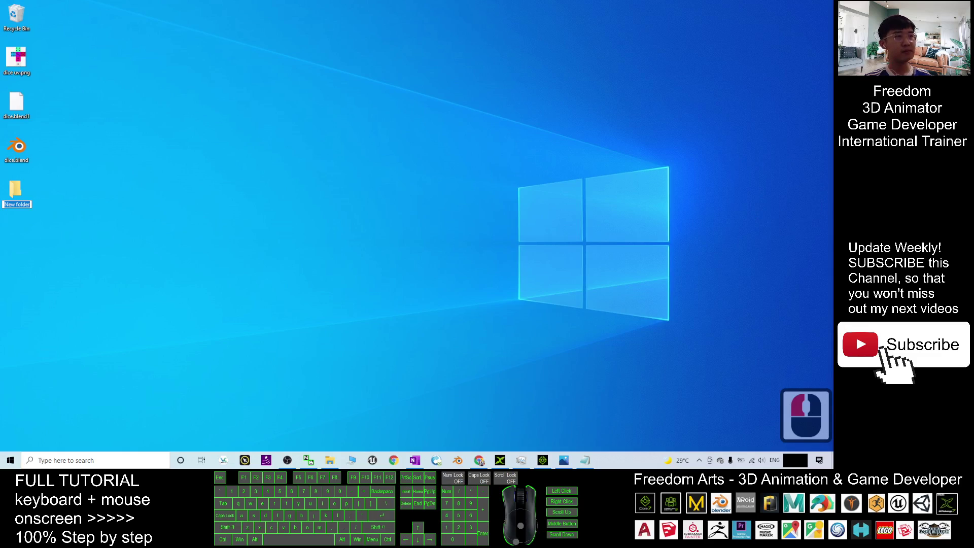
{"action": "left_click", "coordinate": [265, 313]}
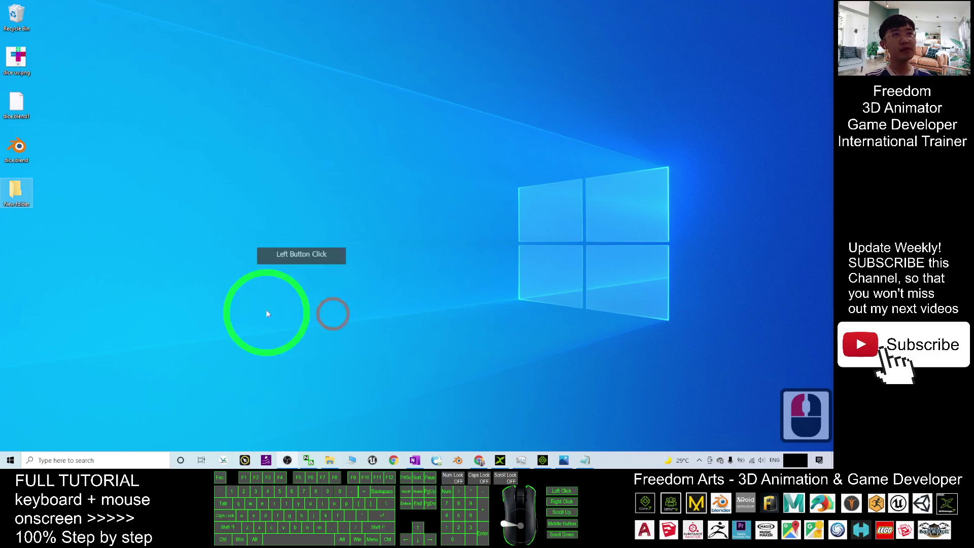
Move the texture file dice uv.png from the desktop into New folder
{"action": "left_click", "coordinate": [22, 189]}
{"action": "left_click", "coordinate": [198, 131]}
{"action": "left_click", "coordinate": [25, 53]}
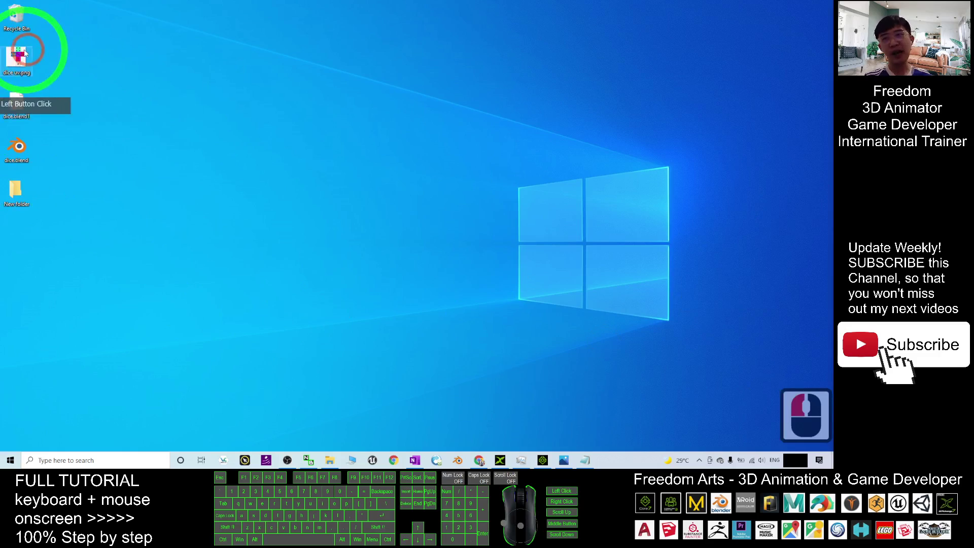
{"action": "left_click_drag", "start_coordinate": [17, 59], "coordinate": [17, 190]}
{"action": "left_click", "coordinate": [131, 85]}
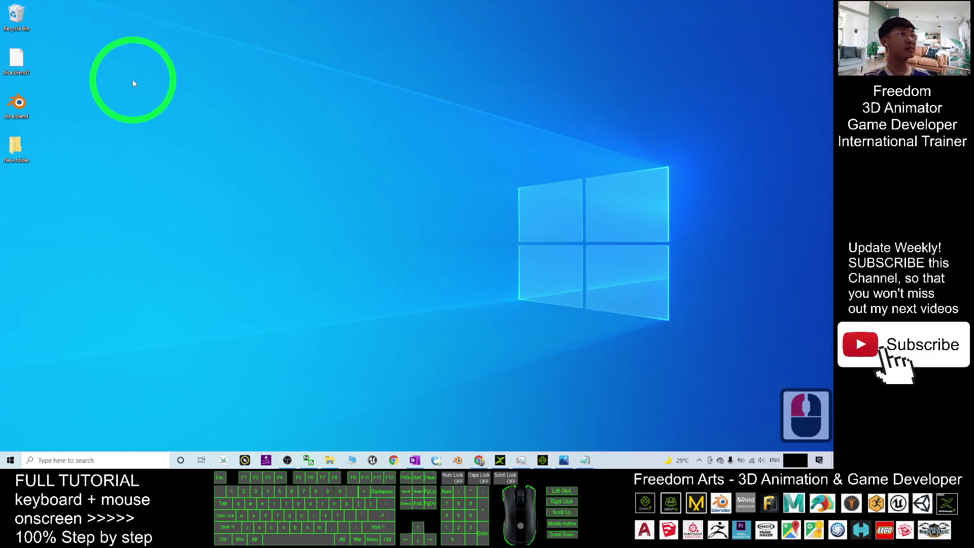
Open dice.blend from the desktop in Blender and look closely at the cube's surface
{"action": "left_click", "coordinate": [19, 105]}
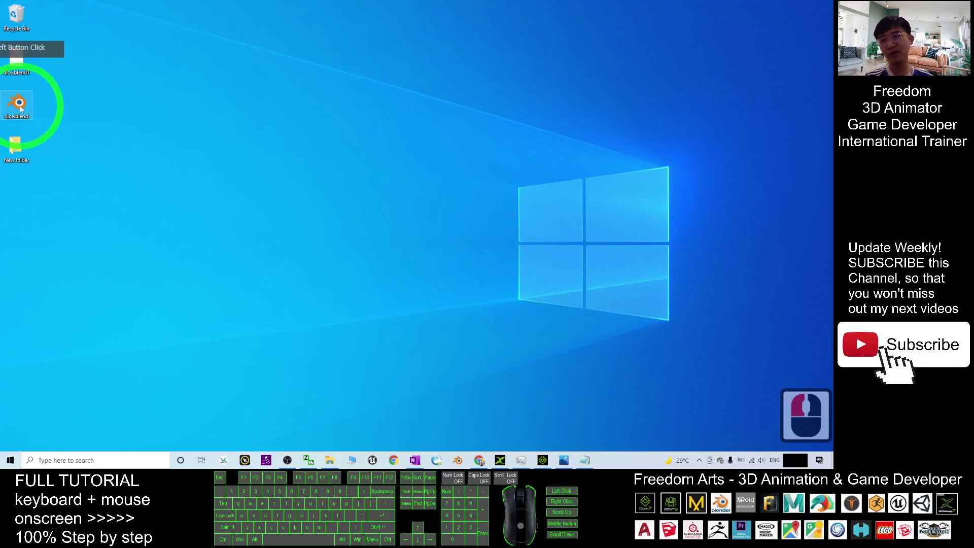
{"action": "left_click", "coordinate": [22, 99]}
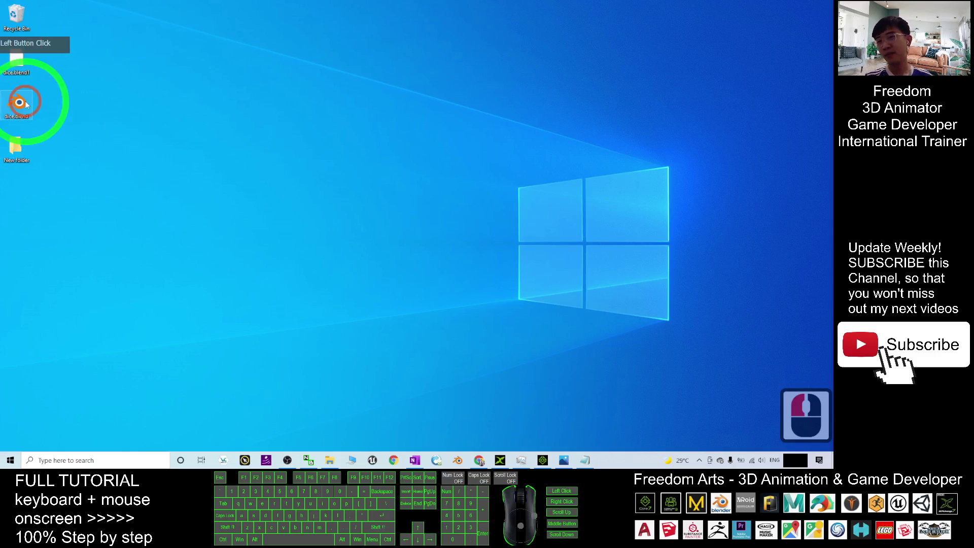
{"action": "left_click", "coordinate": [23, 100]}
{"action": "left_click", "coordinate": [24, 101]}
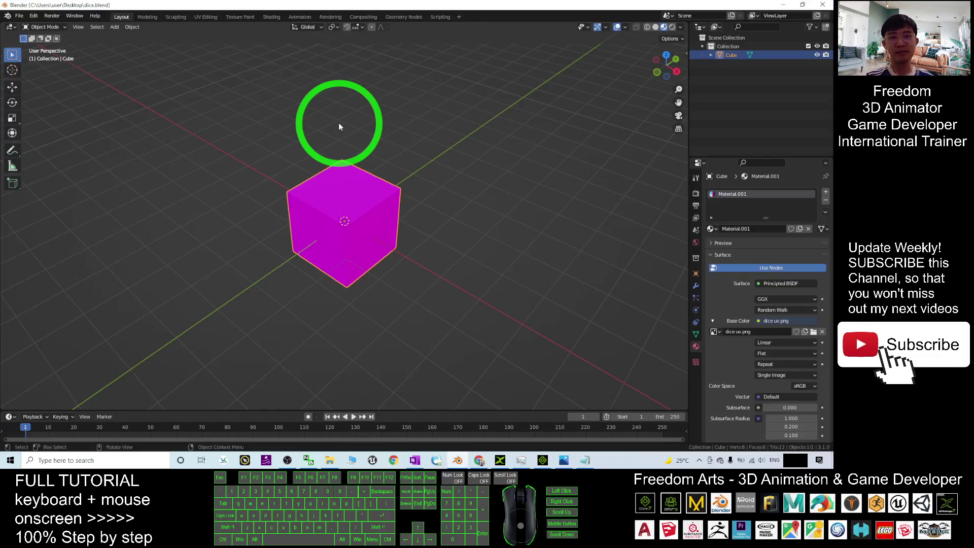
{"action": "middle_click_drag", "start_coordinate": [339, 124], "coordinate": [422, 241]}
{"action": "scroll", "coordinate": [374, 218], "scroll_direction": "up", "scroll_amount": 3}
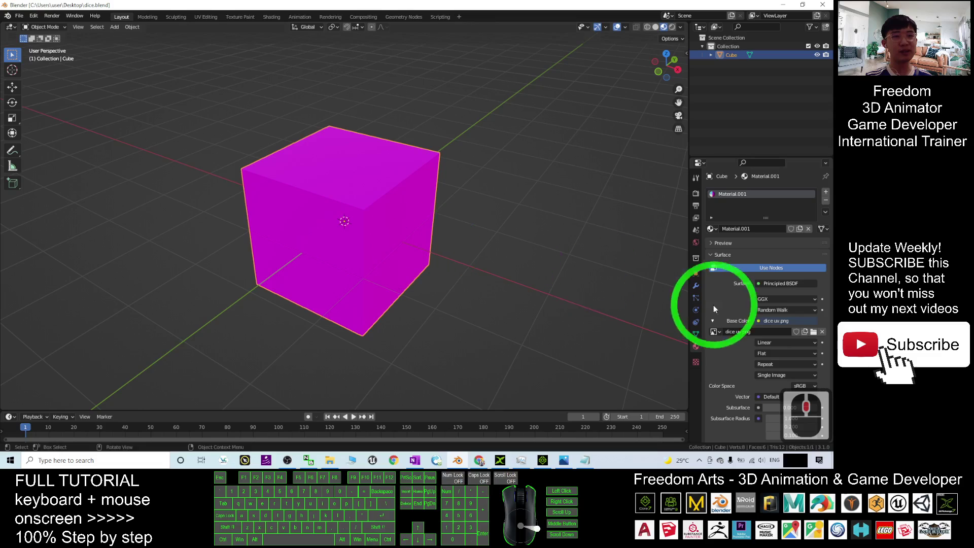
Examine the cube's Base Color texture in the material settings and its image in the UV Editing workspace, then return to Layout
{"action": "left_click", "coordinate": [697, 363]}
{"action": "left_click", "coordinate": [696, 346]}
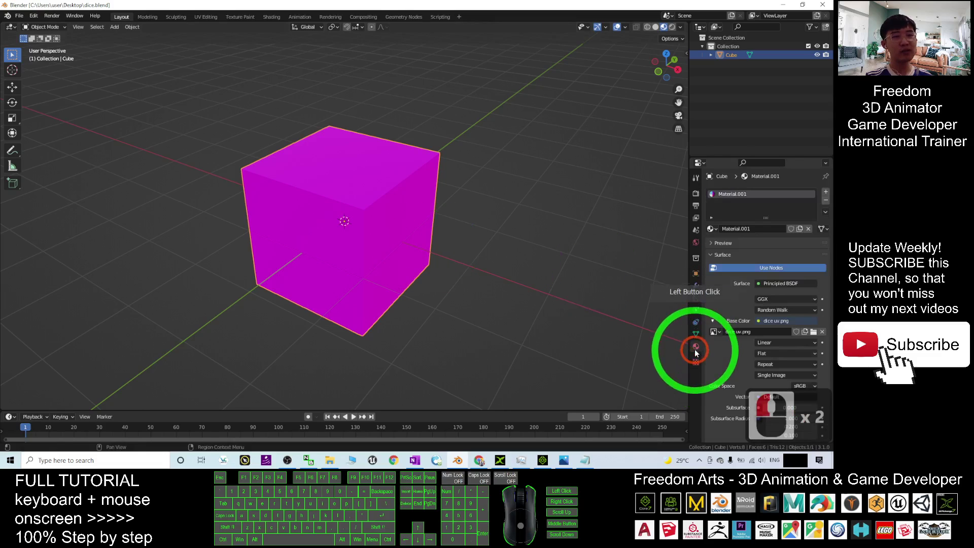
{"action": "left_click", "coordinate": [696, 362]}
{"action": "left_click", "coordinate": [697, 348]}
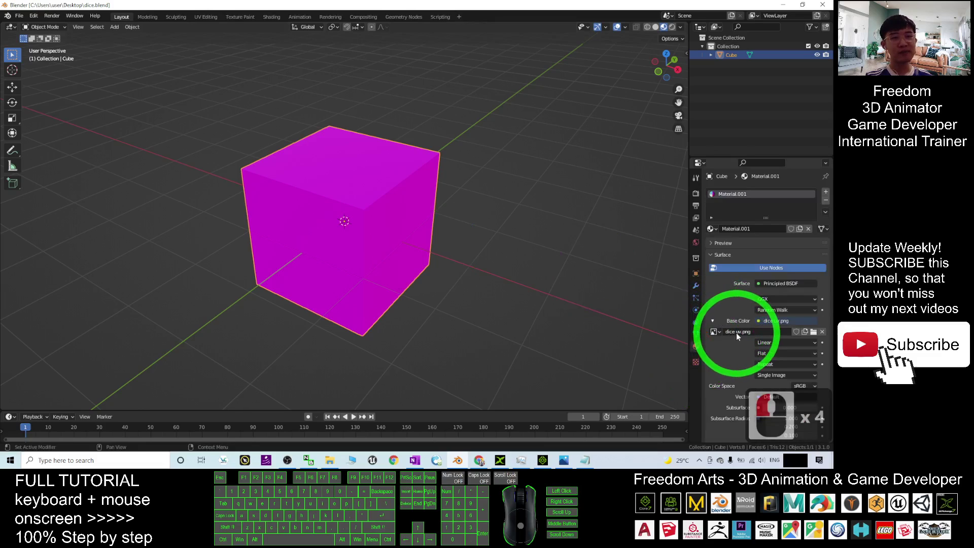
{"action": "scroll", "coordinate": [400, 276], "scroll_direction": "up", "scroll_amount": 1}
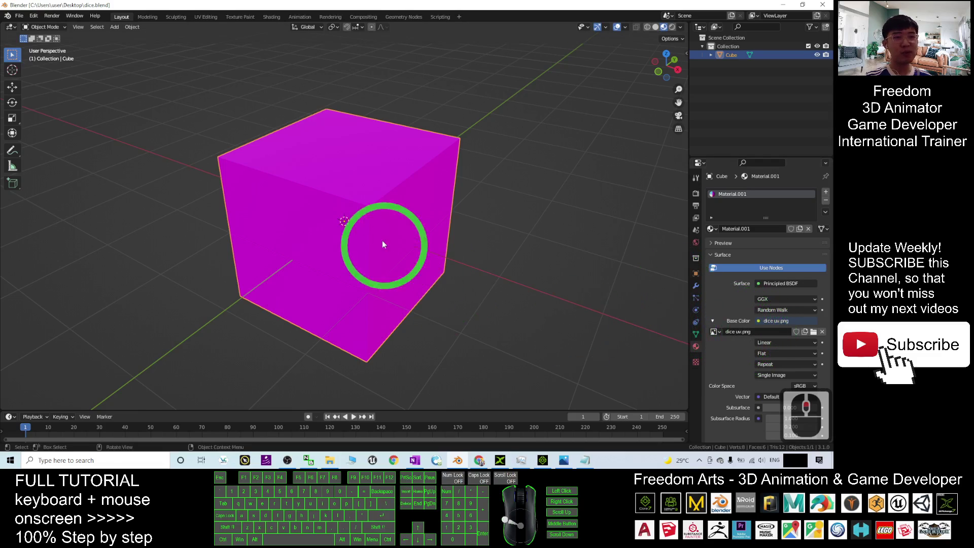
{"action": "left_click", "coordinate": [203, 18]}
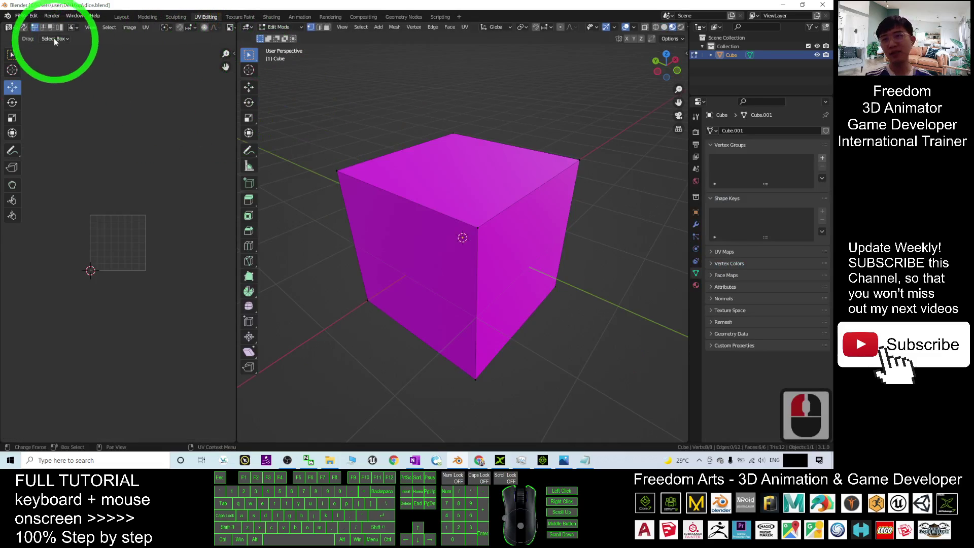
{"action": "scroll", "coordinate": [148, 223], "scroll_direction": "up", "scroll_amount": 4}
{"action": "scroll", "coordinate": [167, 225], "scroll_direction": "down", "scroll_amount": 3}
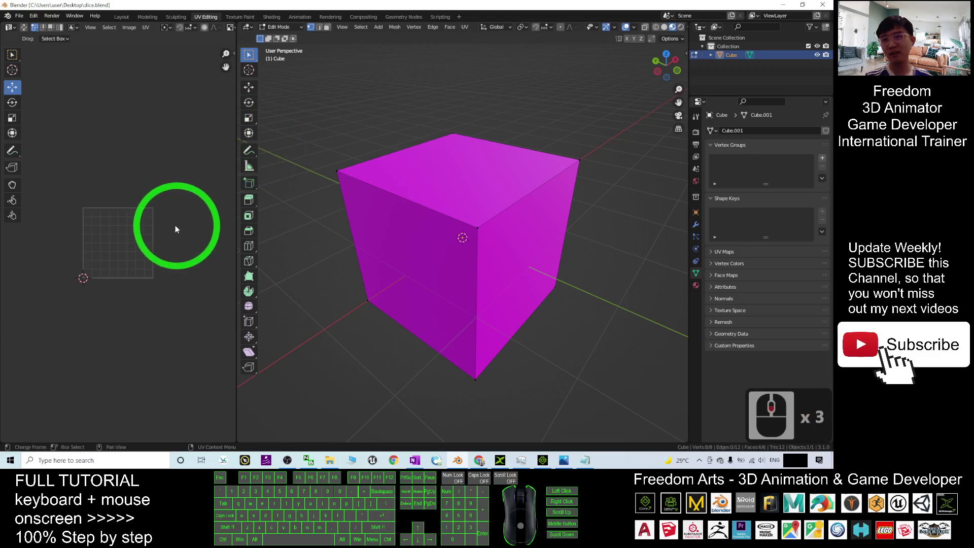
{"action": "left_click", "coordinate": [121, 17]}
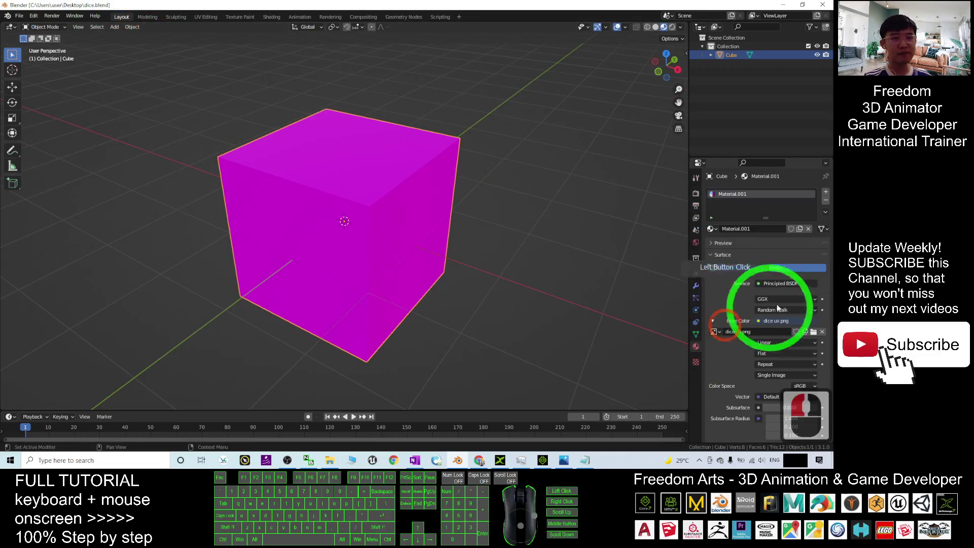
Relink the cube's Base Color texture to dice uv.png inside the desktop's New folder and save dice.blend
{"action": "left_click", "coordinate": [814, 334]}
{"action": "left_click", "coordinate": [216, 185]}
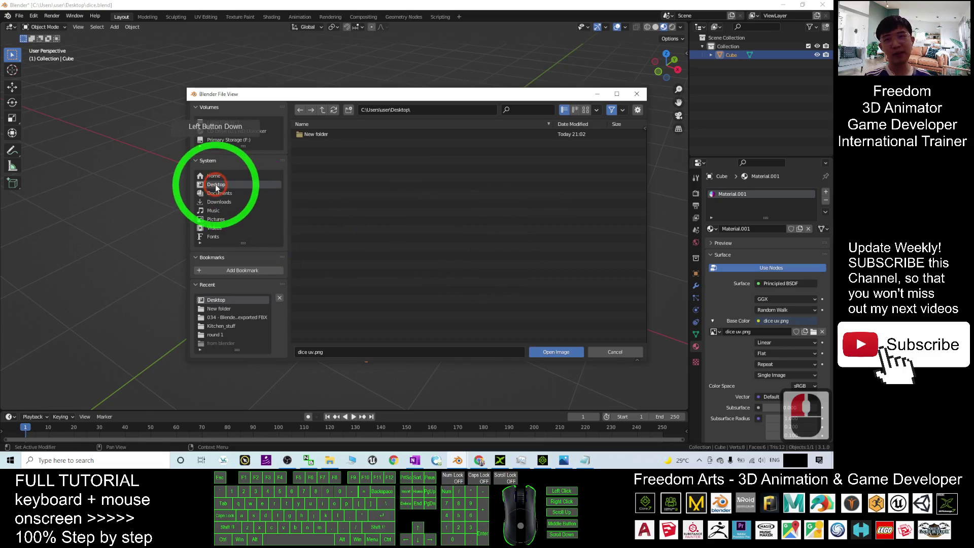
{"action": "left_click", "coordinate": [316, 134]}
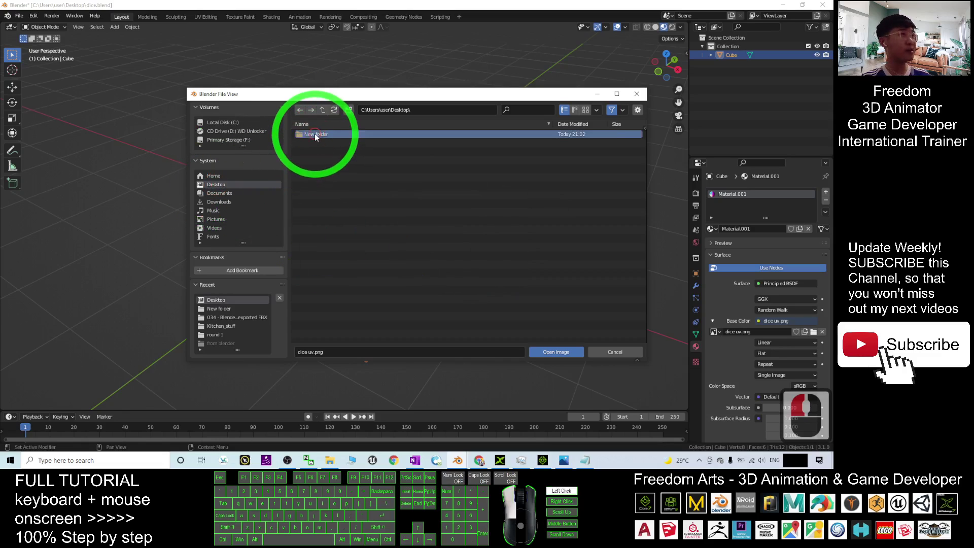
{"action": "double_click", "coordinate": [315, 135]}
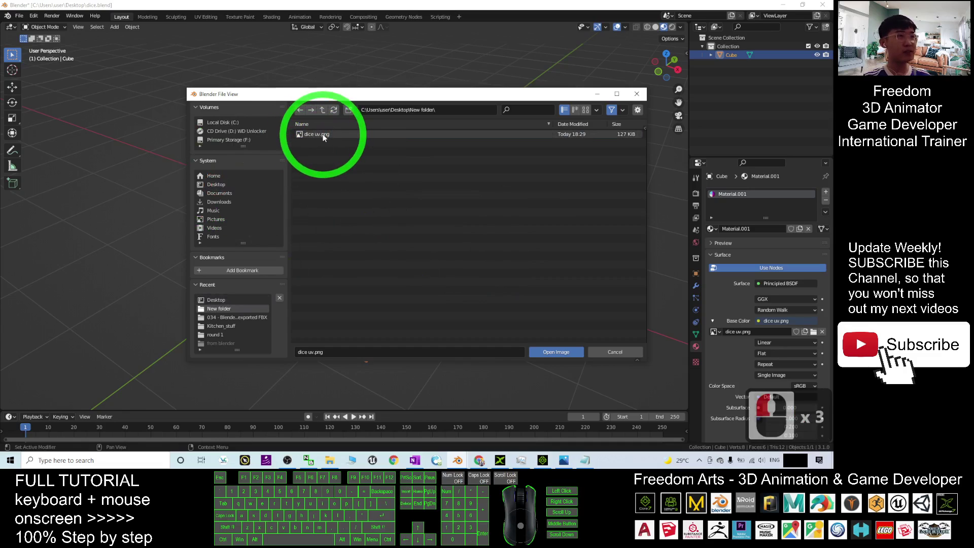
{"action": "double_click", "coordinate": [318, 134]}
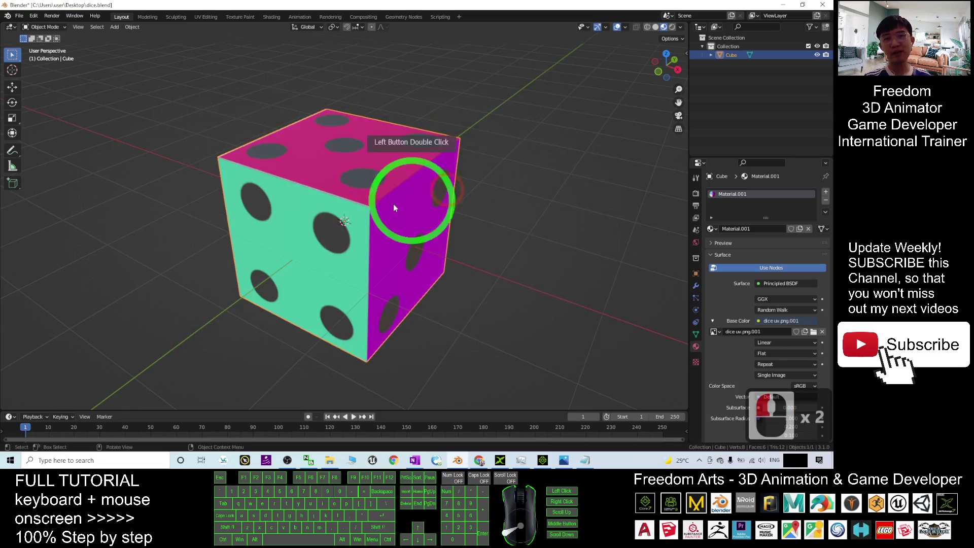
{"action": "middle_click_drag", "start_coordinate": [444, 232], "coordinate": [217, 130]}
{"action": "left_click", "coordinate": [19, 15]}
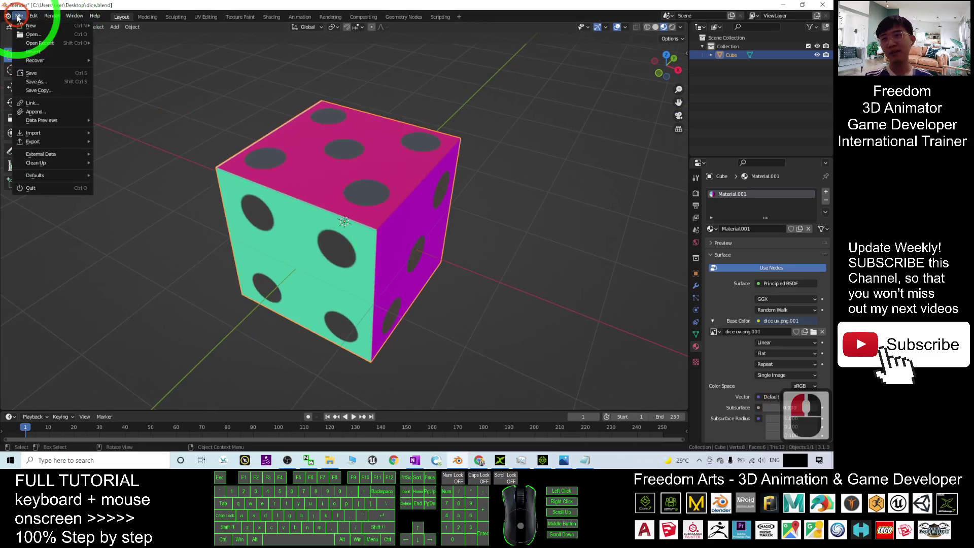
{"action": "left_click", "coordinate": [42, 79]}
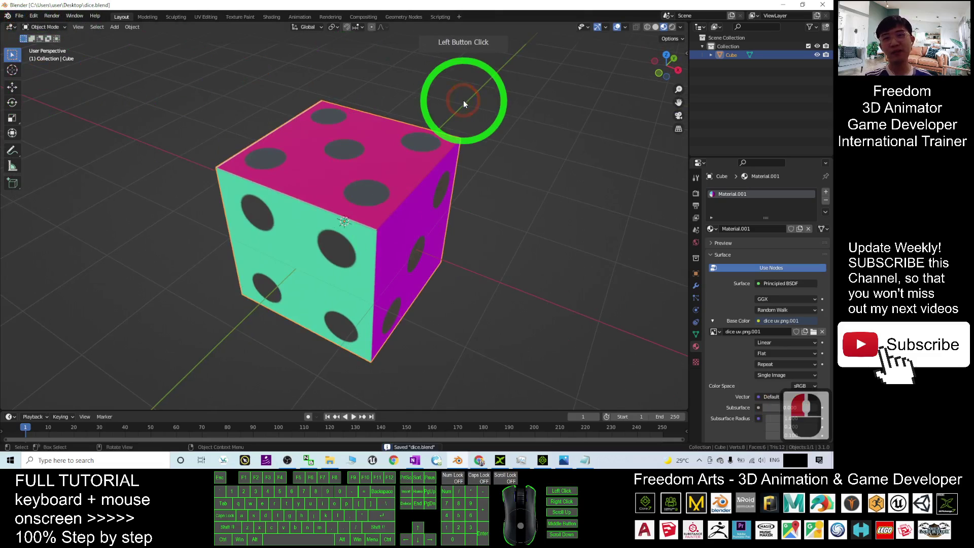
Switch to notes.txt in Notepad, read points 5 and 6 about moved or deleted textures, and return to Blender
{"action": "key", "text": "alt+Tab"}
{"action": "left_click_drag", "start_coordinate": [496, 98], "coordinate": [447, 37]}
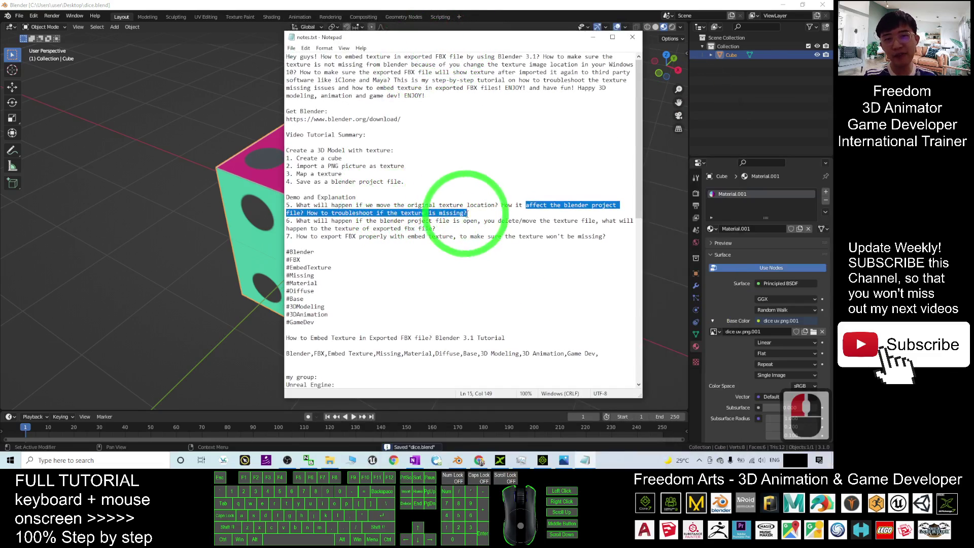
{"action": "left_click", "coordinate": [478, 213]}
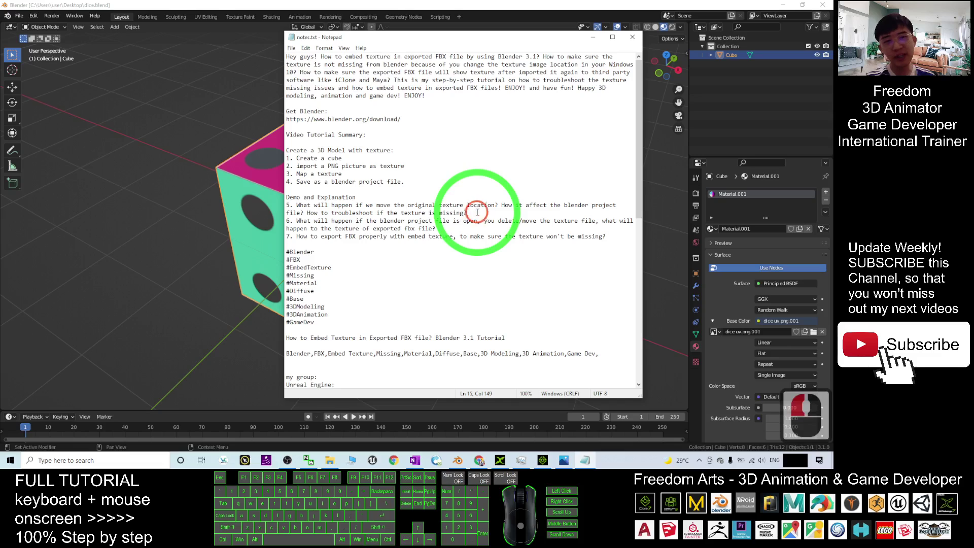
{"action": "left_click", "coordinate": [447, 214]}
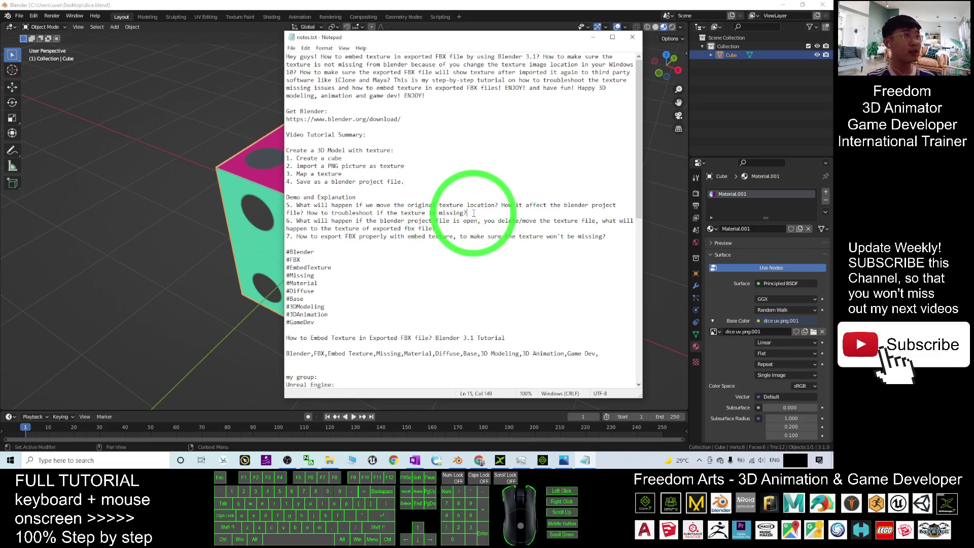
{"action": "left_click_drag", "start_coordinate": [474, 214], "coordinate": [415, 213]}
{"action": "left_click", "coordinate": [354, 216]}
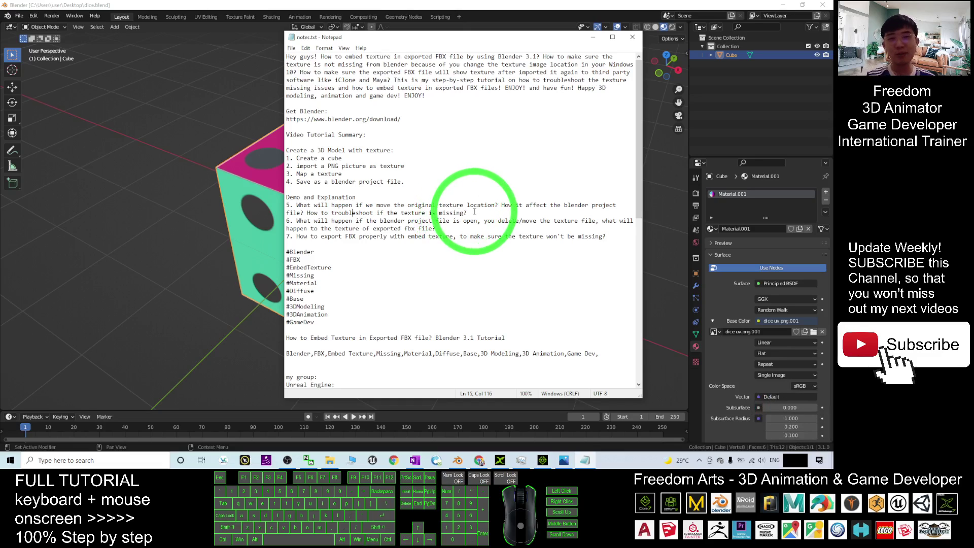
{"action": "left_click_drag", "start_coordinate": [470, 214], "coordinate": [443, 205]}
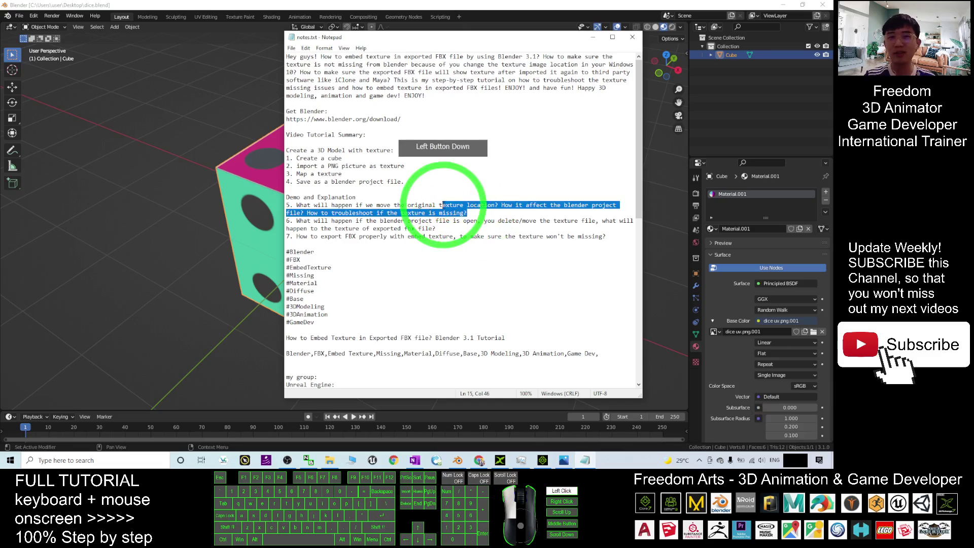
{"action": "left_click", "coordinate": [474, 205]}
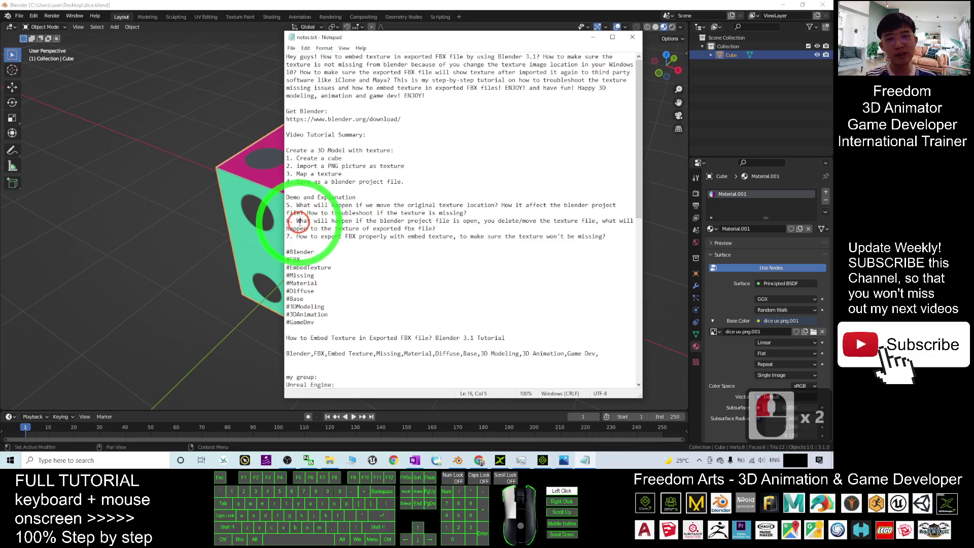
{"action": "left_click_drag", "start_coordinate": [300, 221], "coordinate": [602, 222]}
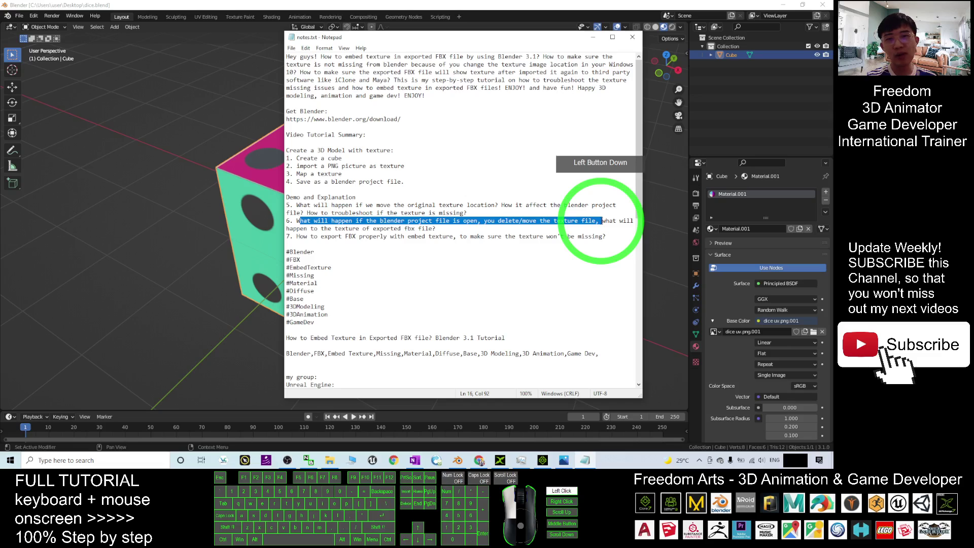
{"action": "left_click", "coordinate": [348, 228]}
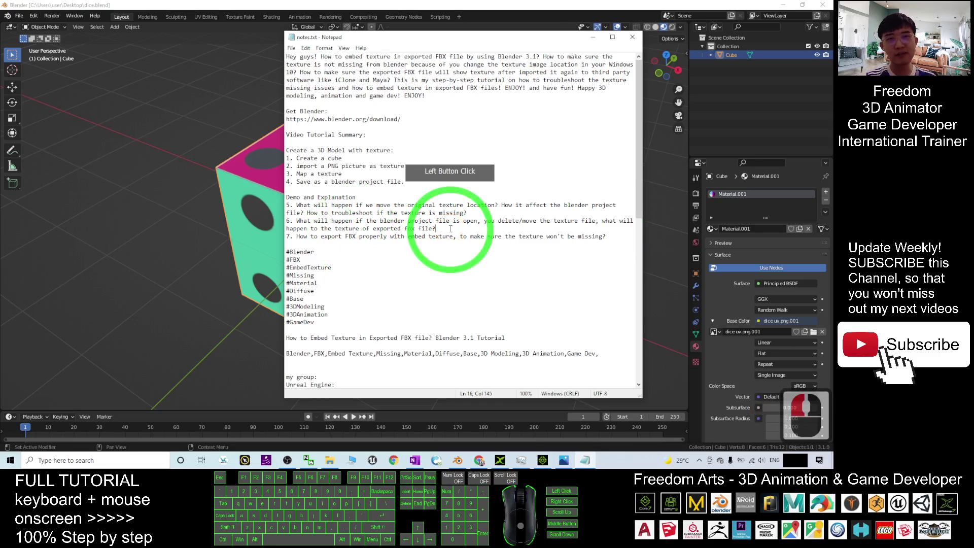
{"action": "left_click", "coordinate": [595, 39]}
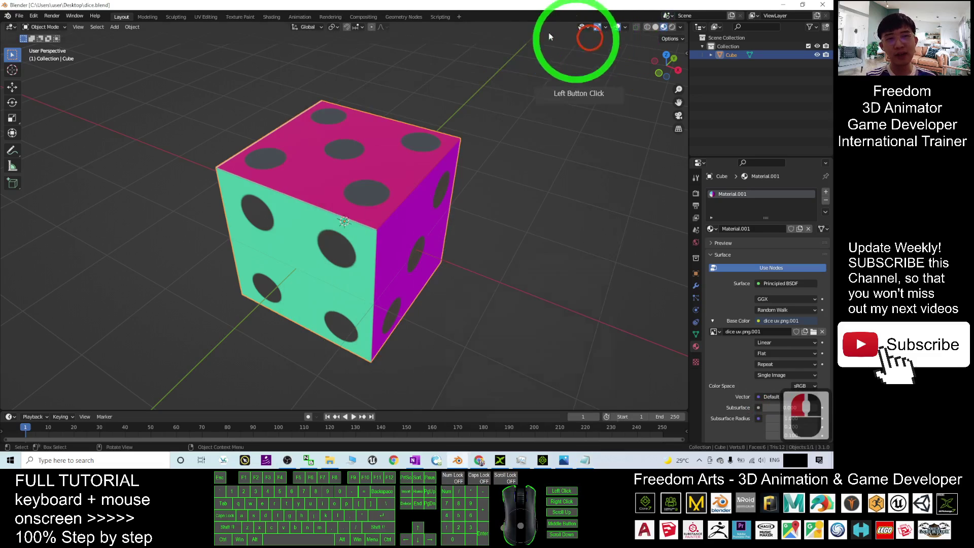
Reduce the Blender window to reveal the desktop, check the contents of New folder, and close the folder
{"action": "double_click", "coordinate": [492, 5]}
{"action": "left_click", "coordinate": [23, 105]}
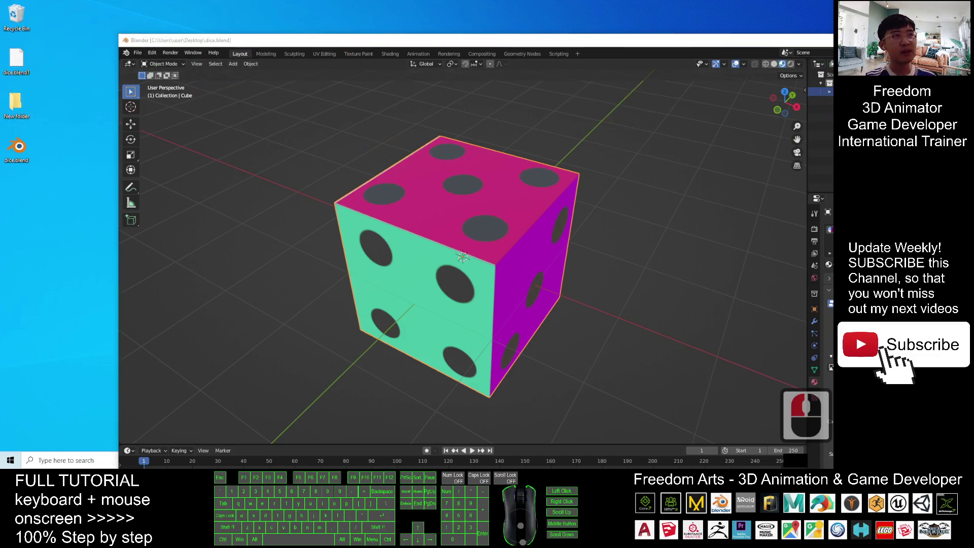
{"action": "left_click_drag", "start_coordinate": [795, 133], "coordinate": [345, 113]}
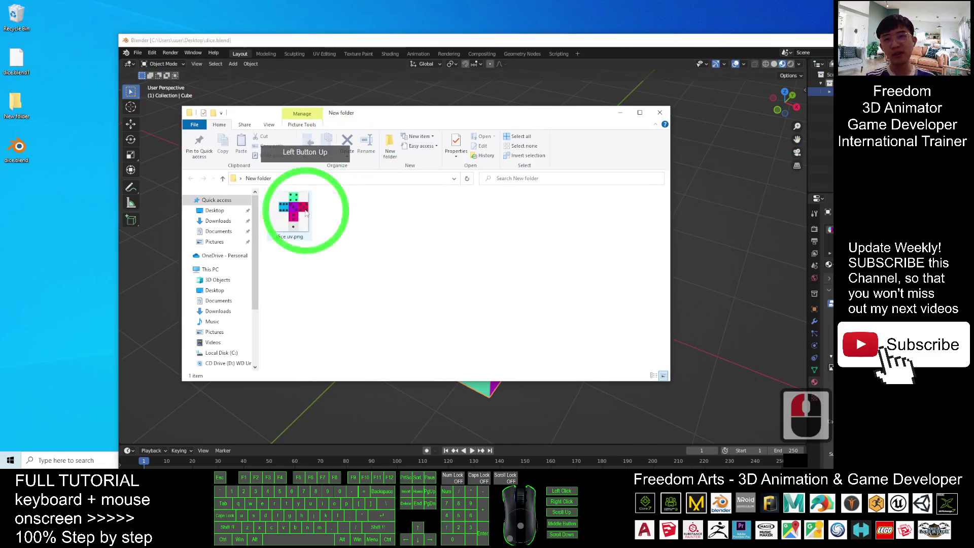
{"action": "left_click", "coordinate": [660, 112]}
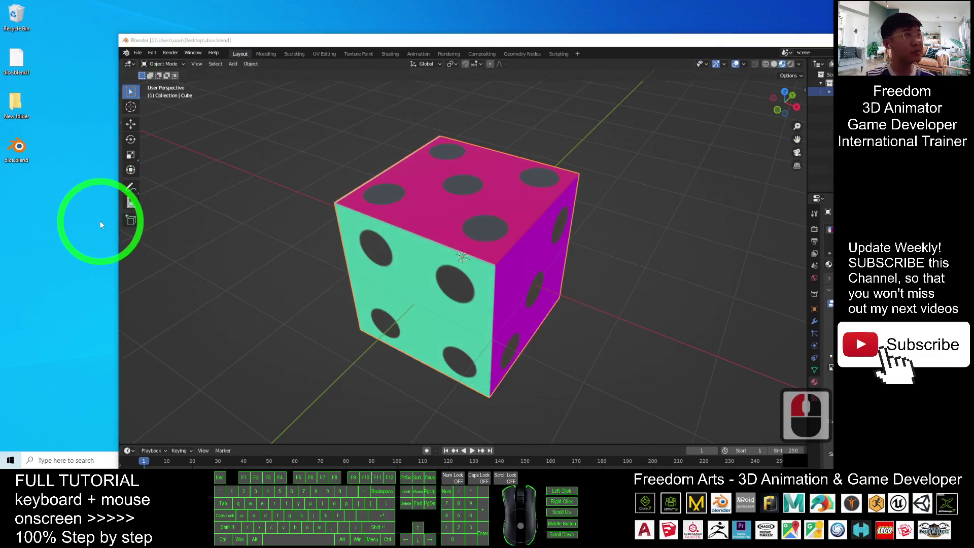
{"action": "left_click", "coordinate": [419, 260]}
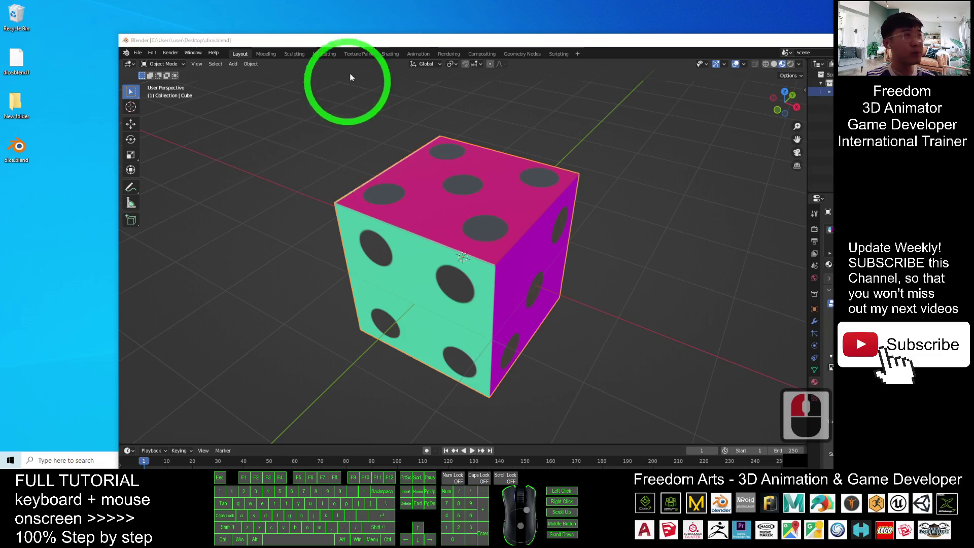
{"action": "double_click", "coordinate": [19, 103]}
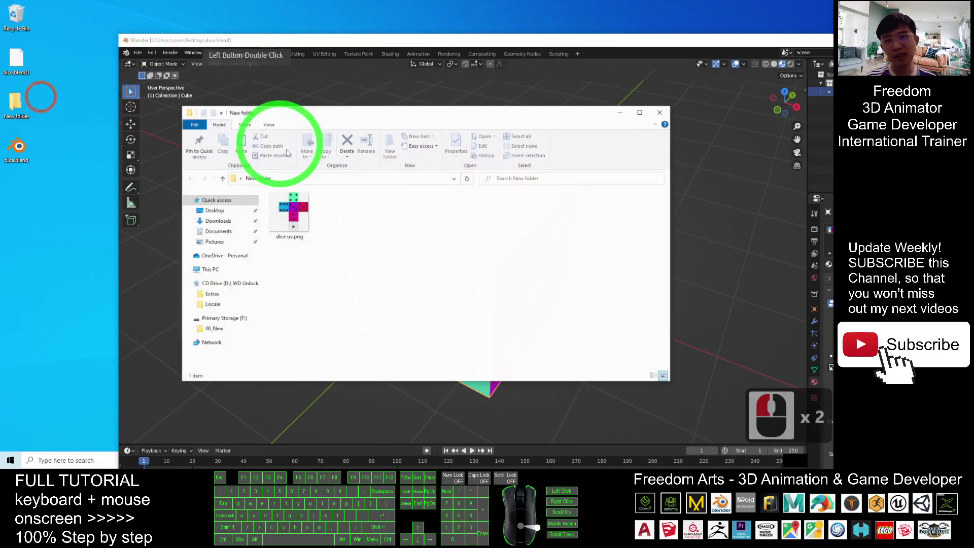
{"action": "left_click", "coordinate": [660, 112]}
Export the dice as an FBX file named dice (texture at original location).fbx to the desktop
{"action": "left_click", "coordinate": [138, 52]}
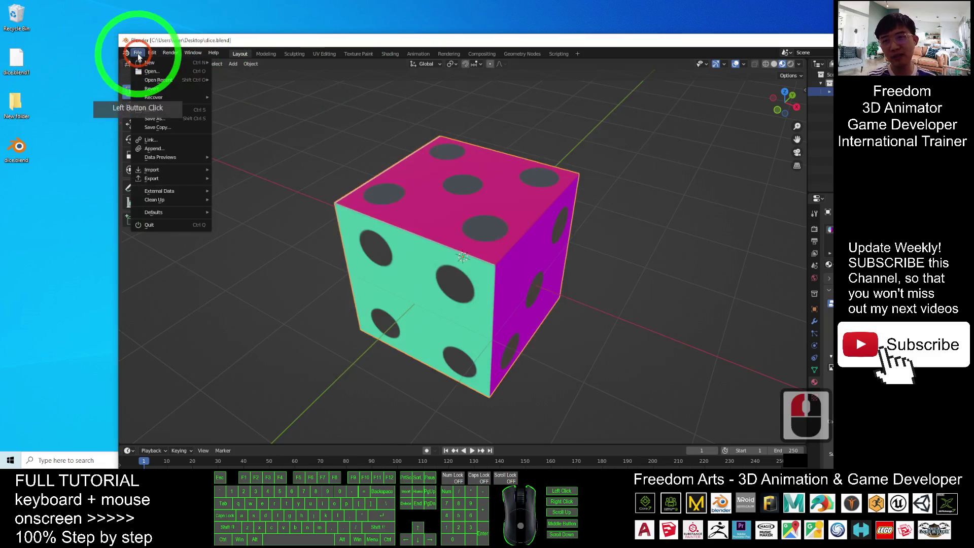
{"action": "left_click", "coordinate": [169, 179]}
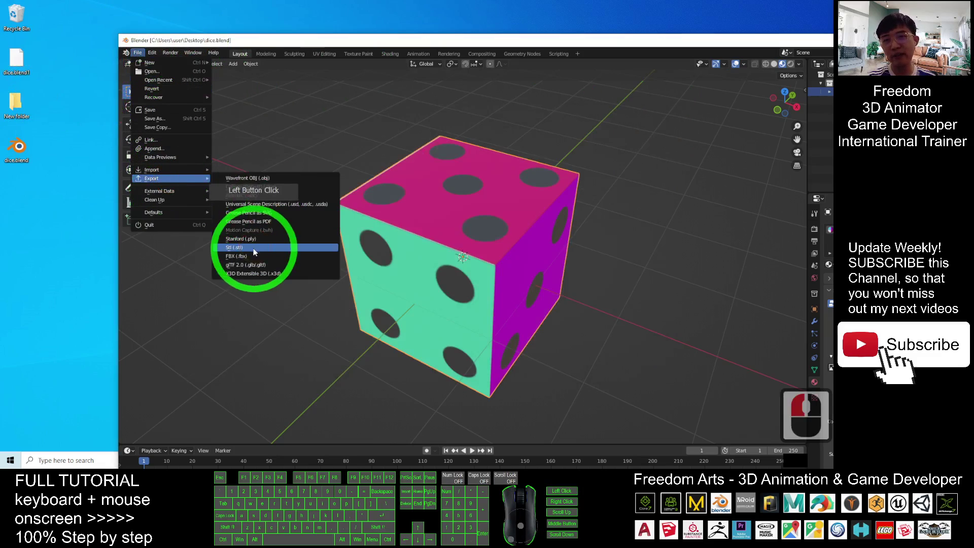
{"action": "left_click", "coordinate": [238, 256]}
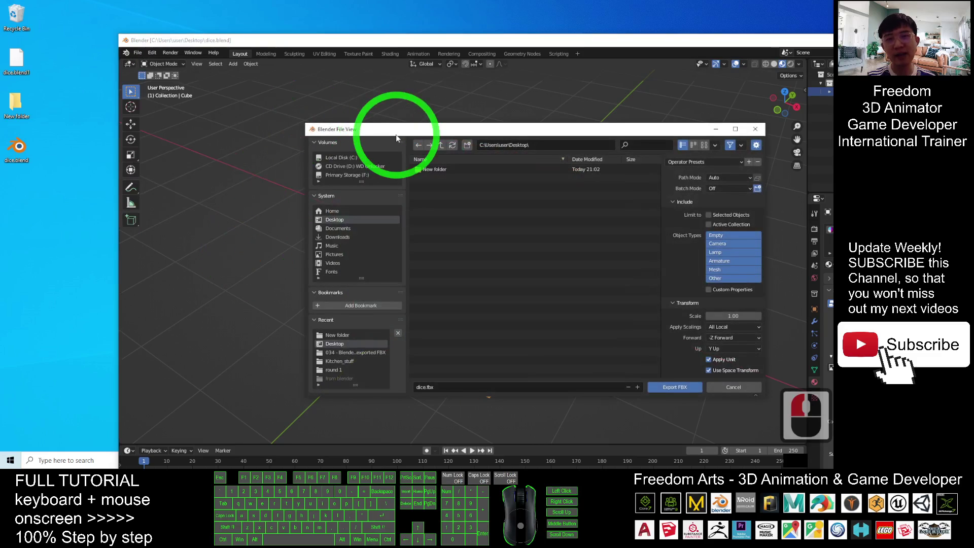
{"action": "left_click_drag", "start_coordinate": [398, 128], "coordinate": [335, 95]}
{"action": "left_click", "coordinate": [270, 187]}
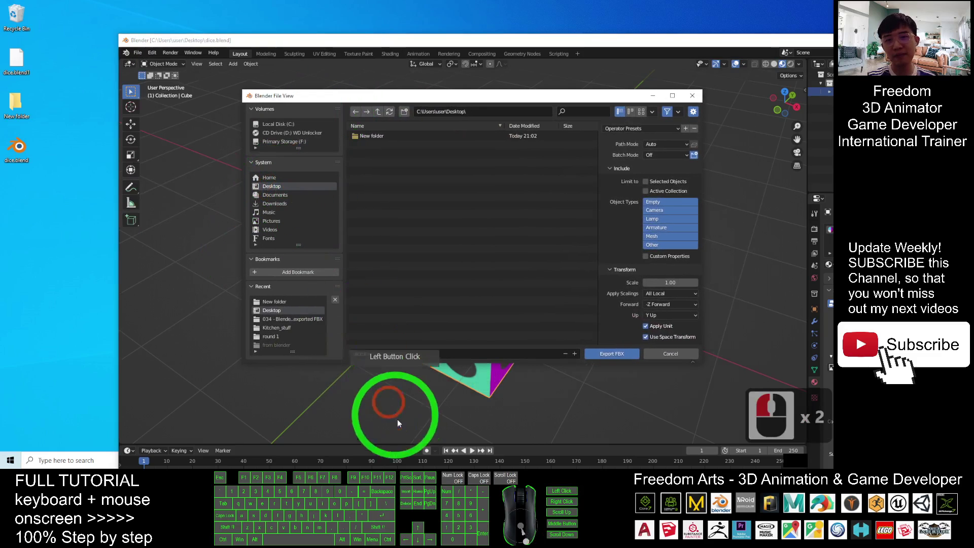
{"action": "left_click", "coordinate": [376, 355]}
{"action": "type", "text": "di"}
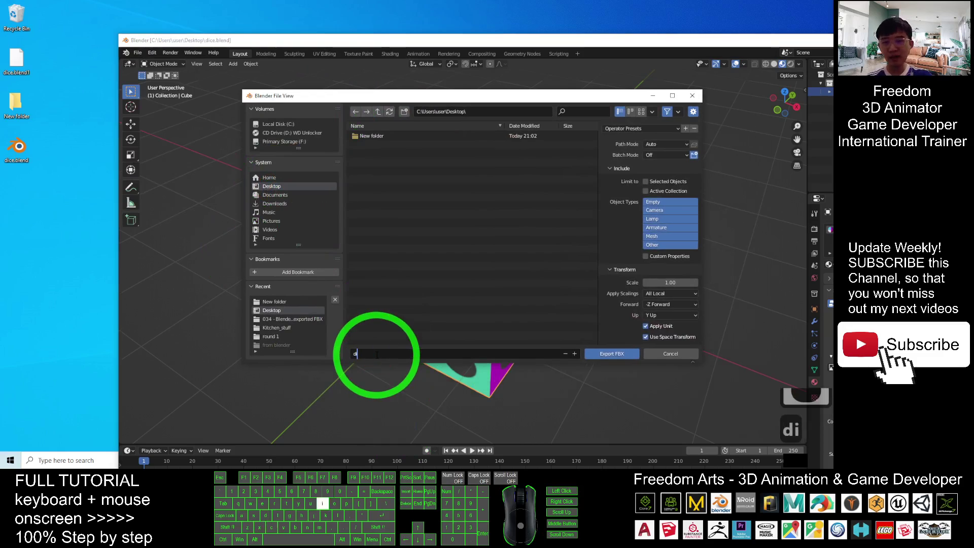
{"action": "type", "text": "ce (text"}
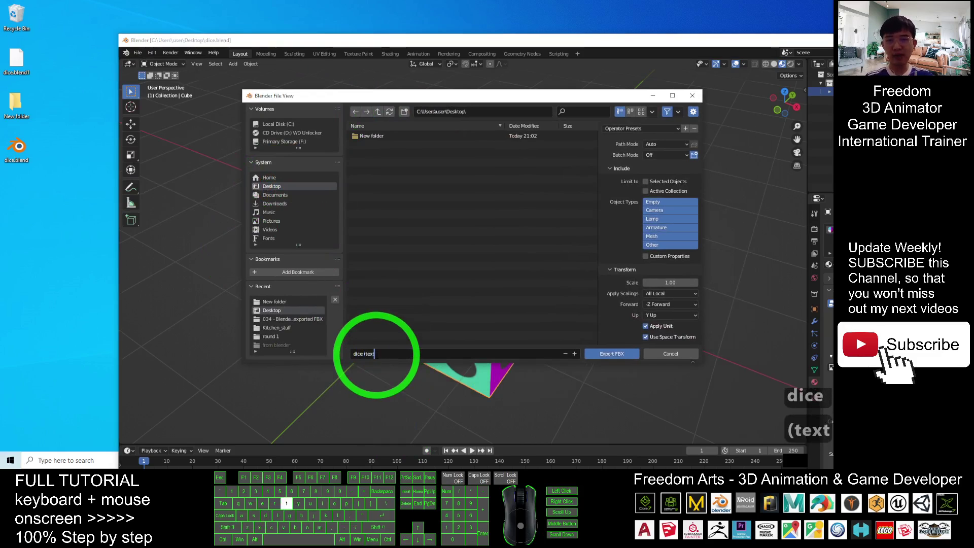
{"action": "type", "text": "ure at orig"}
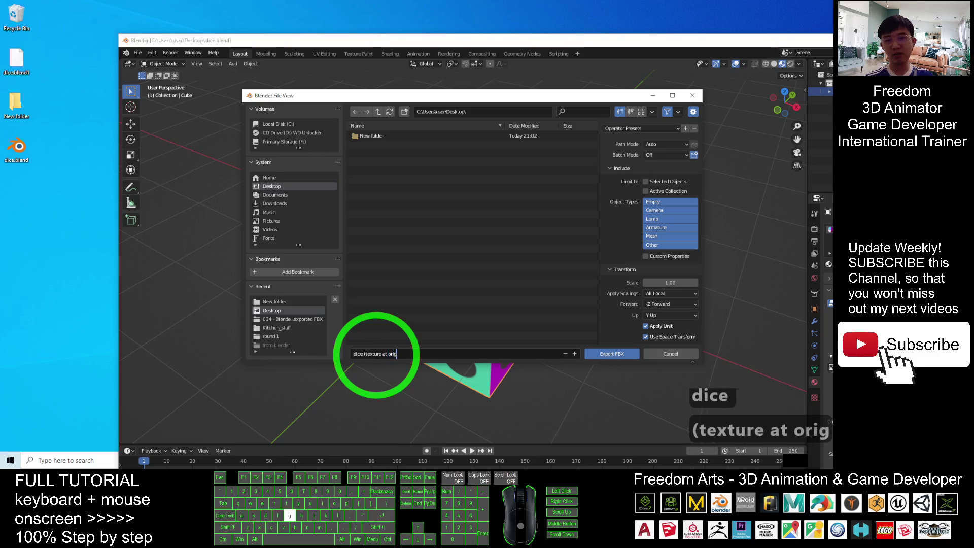
{"action": "type", "text": "inal location).fbx"}
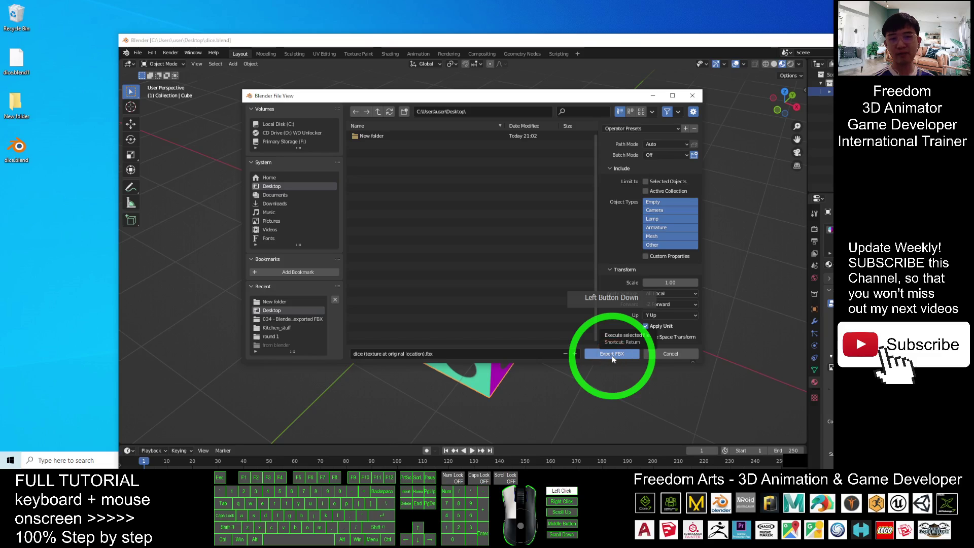
{"action": "left_click", "coordinate": [613, 359]}
{"action": "left_click", "coordinate": [816, 254]}
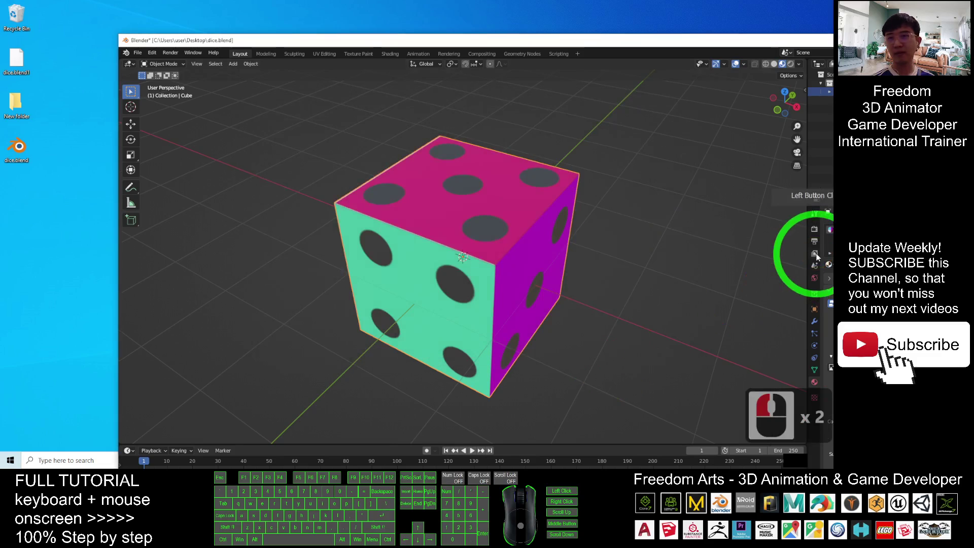
{"action": "left_click", "coordinate": [22, 195]}
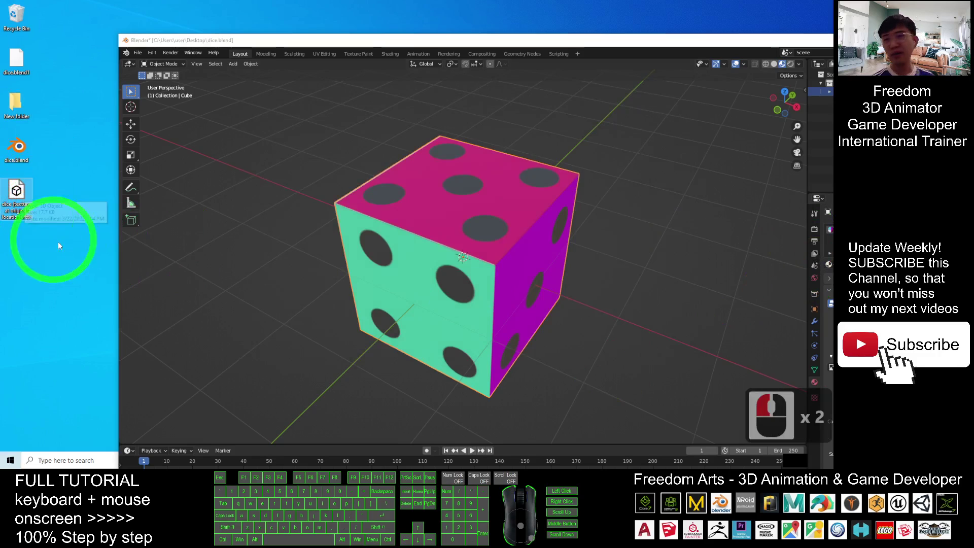
{"action": "left_click", "coordinate": [52, 256]}
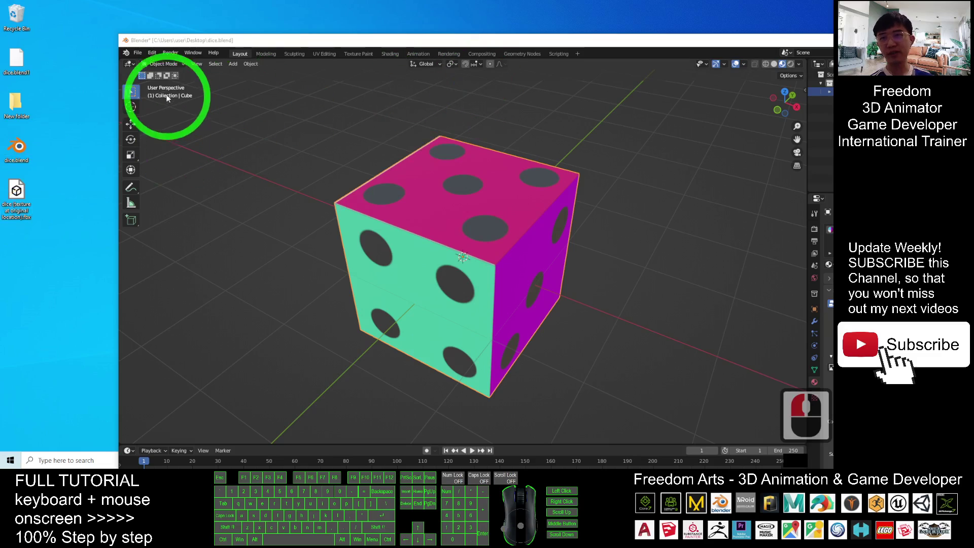
Open New folder and move dice uv.png out of it onto the desktop
{"action": "double_click", "coordinate": [28, 106]}
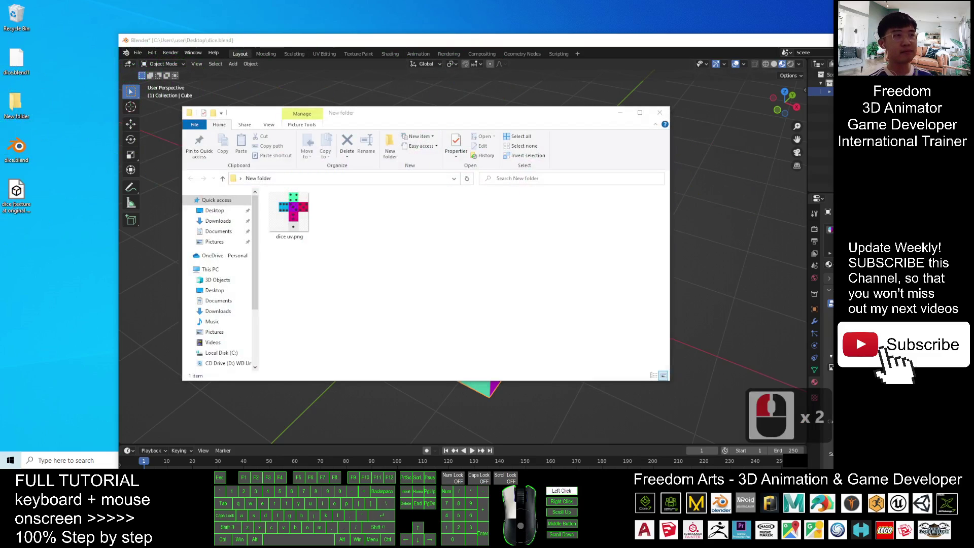
{"action": "left_click", "coordinate": [467, 348]}
{"action": "left_click", "coordinate": [290, 223]}
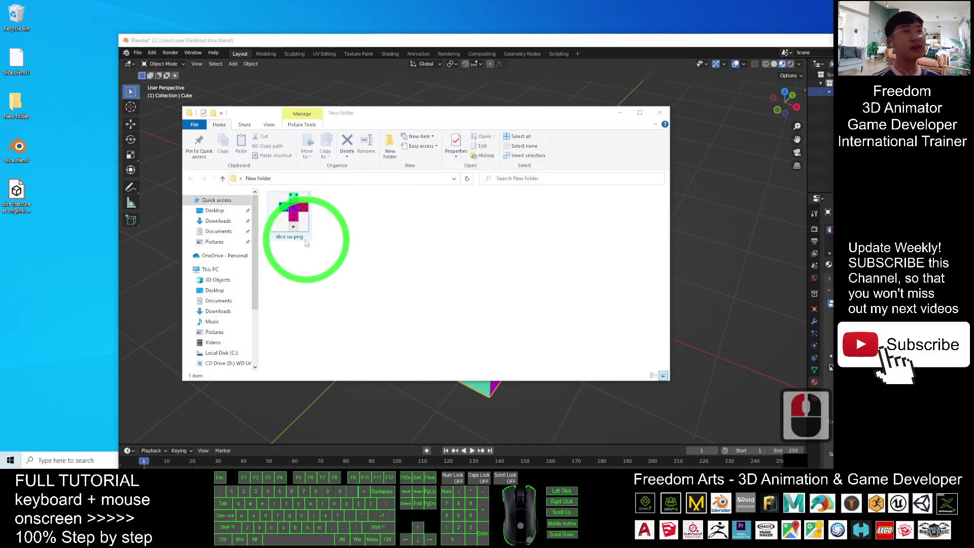
{"action": "left_click", "coordinate": [383, 230]}
{"action": "left_click", "coordinate": [295, 219]}
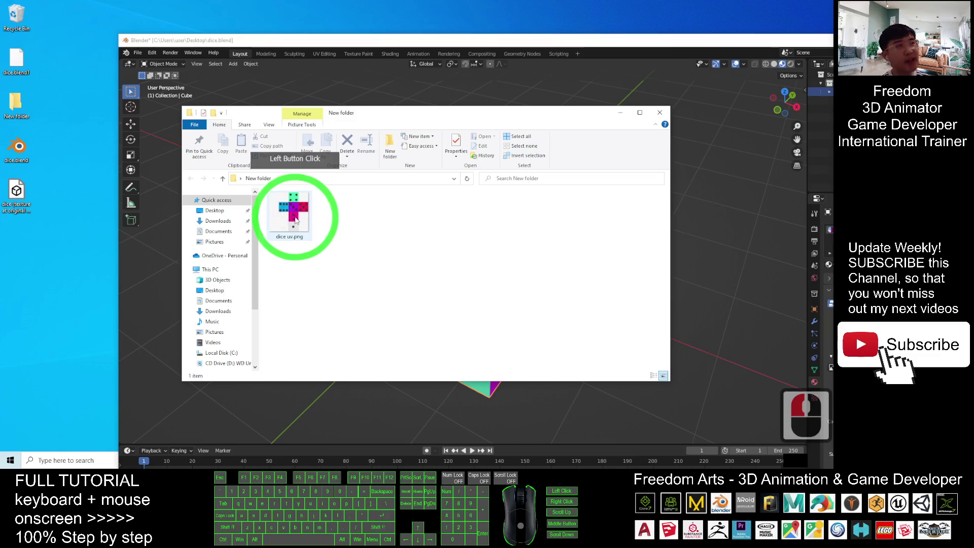
{"action": "left_click_drag", "start_coordinate": [307, 223], "coordinate": [45, 261]}
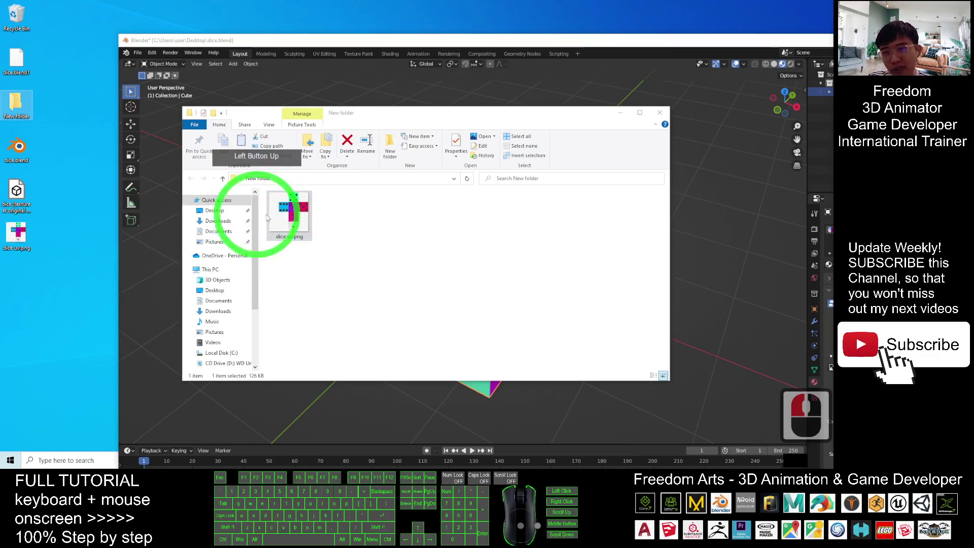
Close New folder and export the dice as an FBX named dice (texture move to new location).fbx to the desktop
{"action": "left_click", "coordinate": [617, 117]}
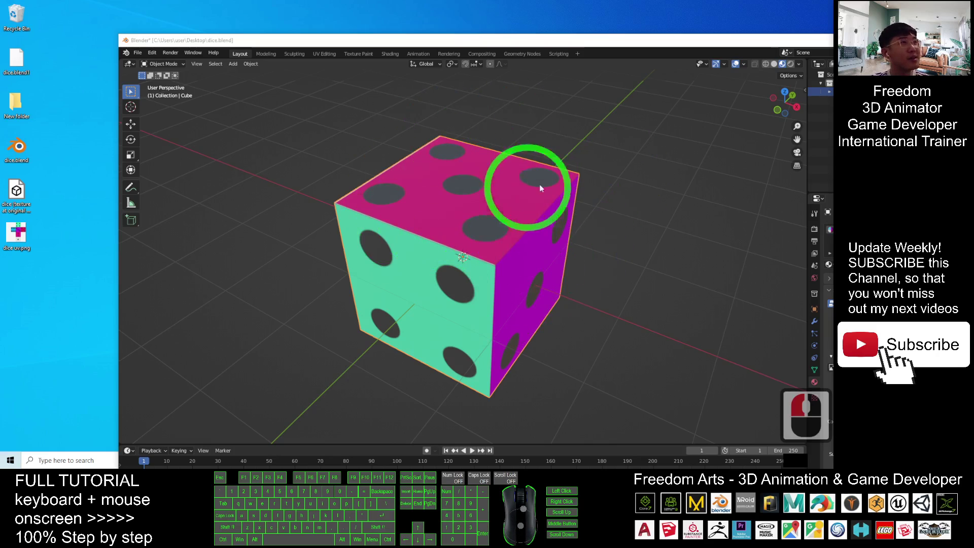
{"action": "left_click_drag", "start_coordinate": [500, 40], "coordinate": [512, 16]}
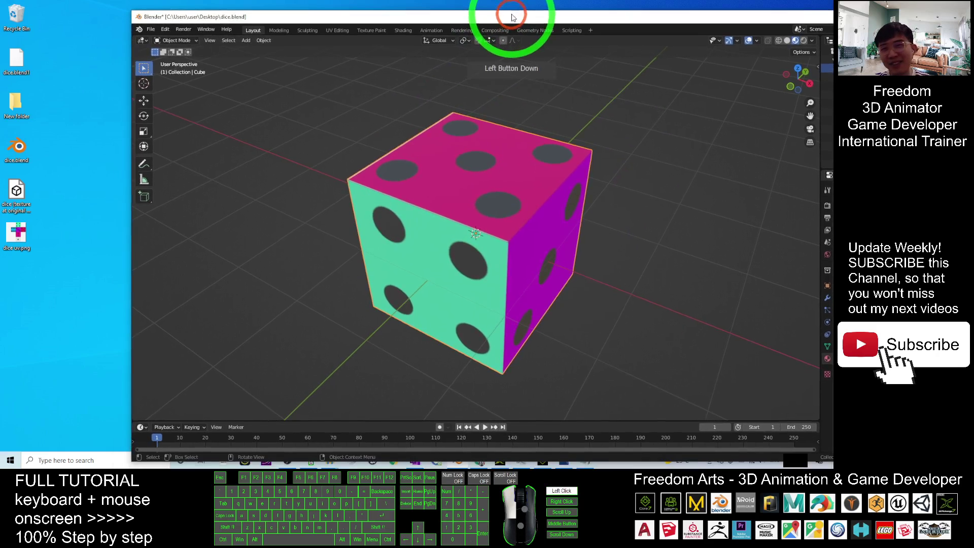
{"action": "left_click", "coordinate": [148, 29]}
{"action": "left_click", "coordinate": [178, 158]}
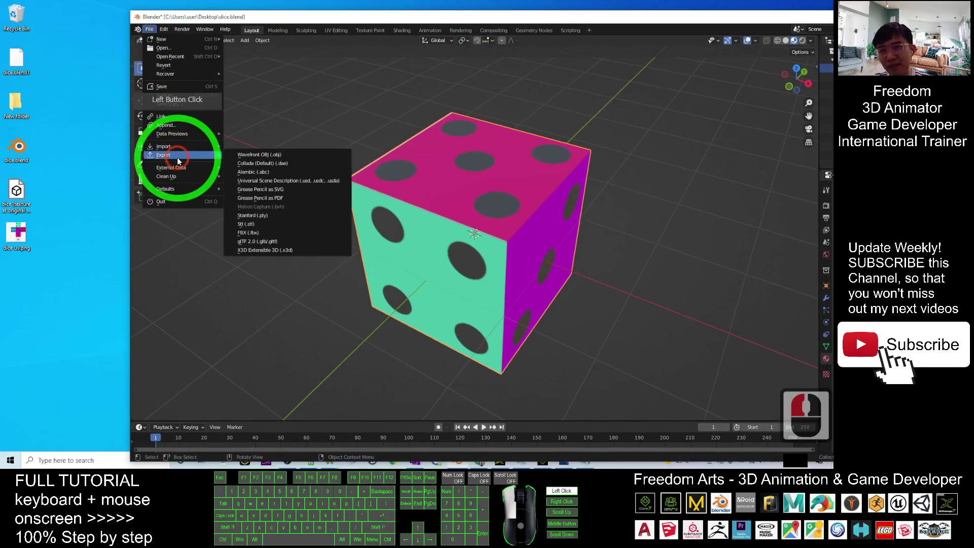
{"action": "left_click", "coordinate": [248, 232]}
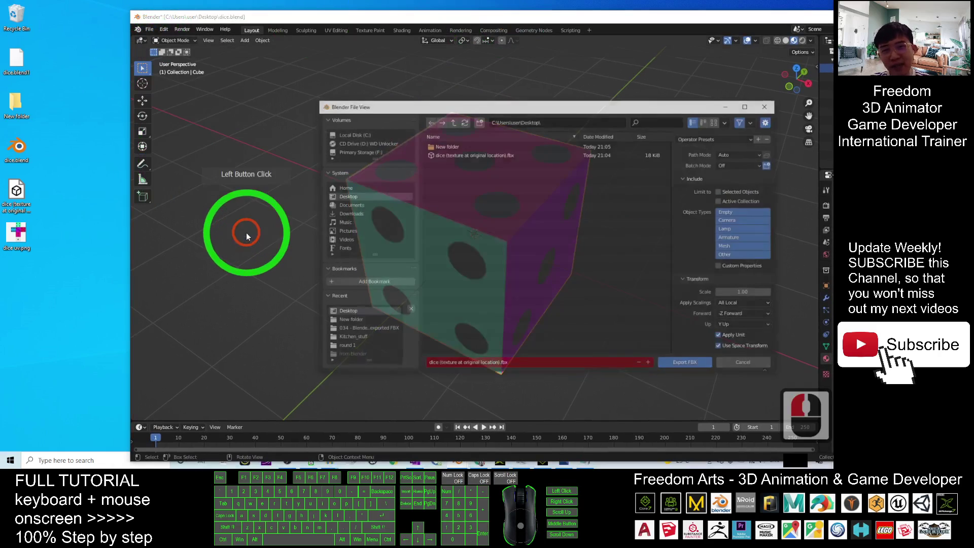
{"action": "left_click_drag", "start_coordinate": [515, 105], "coordinate": [397, 59]}
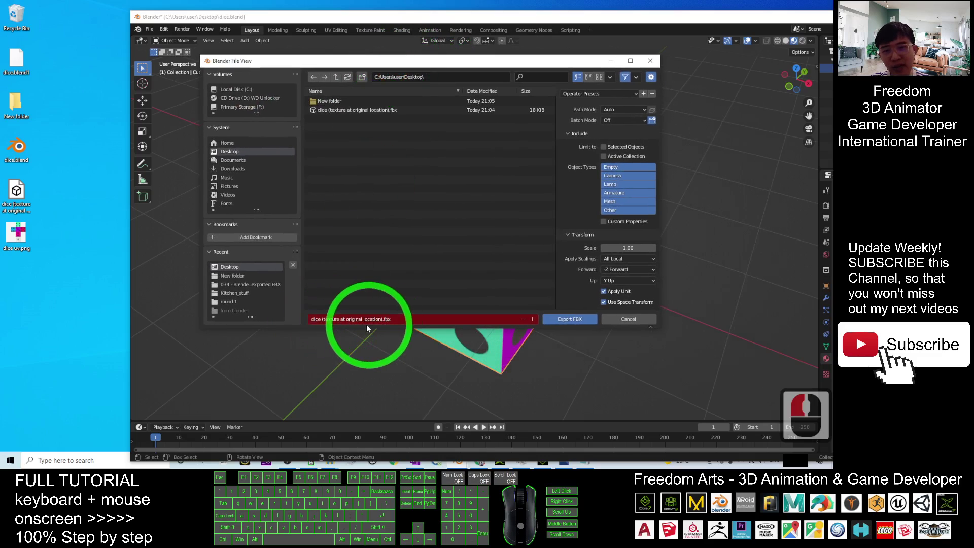
{"action": "double_click", "coordinate": [324, 320]}
{"action": "left_click_drag", "start_coordinate": [324, 320], "coordinate": [463, 319]}
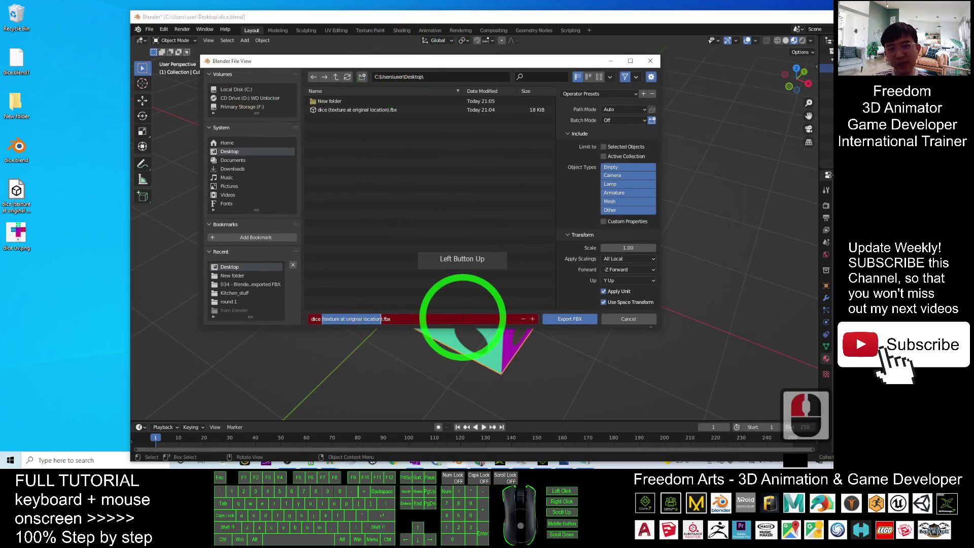
{"action": "key", "text": "BackSpace"}
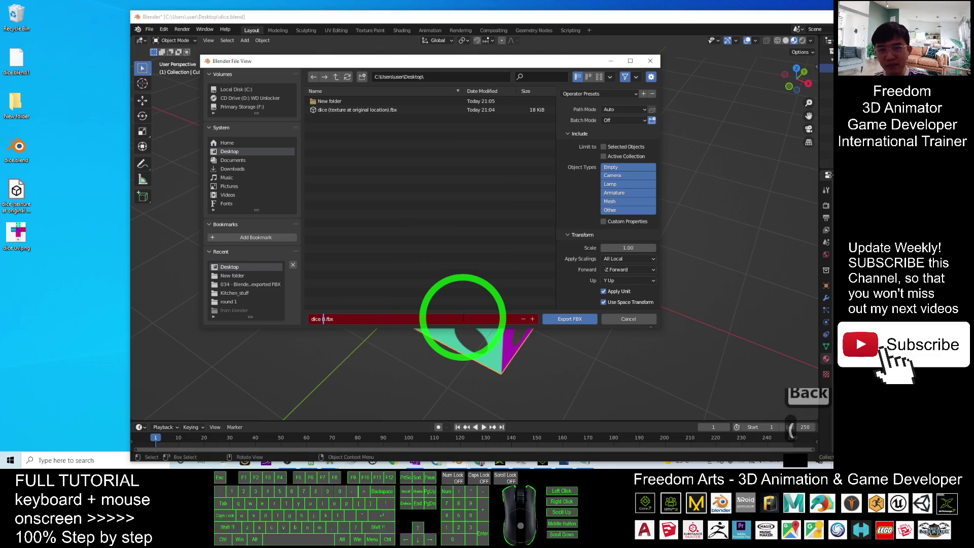
{"action": "type", "text": "(texture move to new location"}
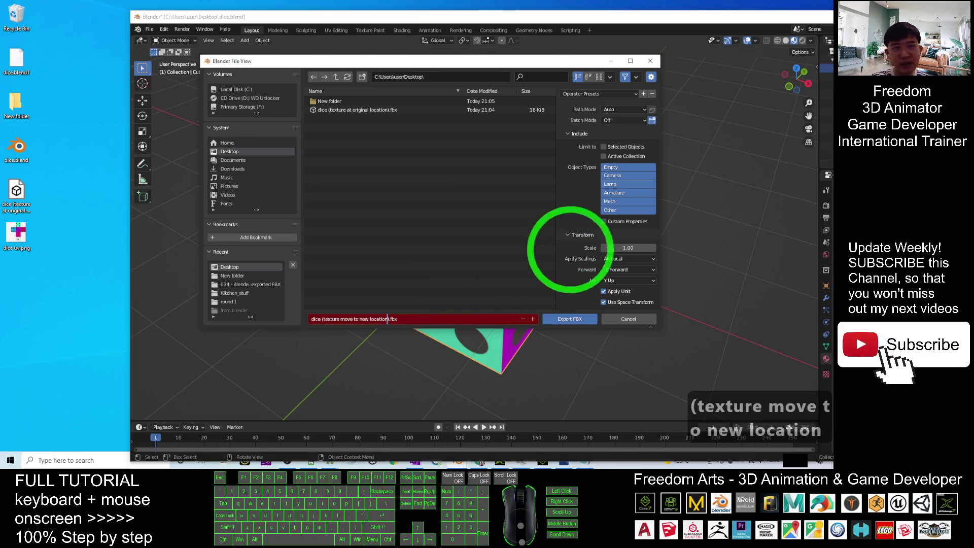
{"action": "left_click", "coordinate": [569, 319]}
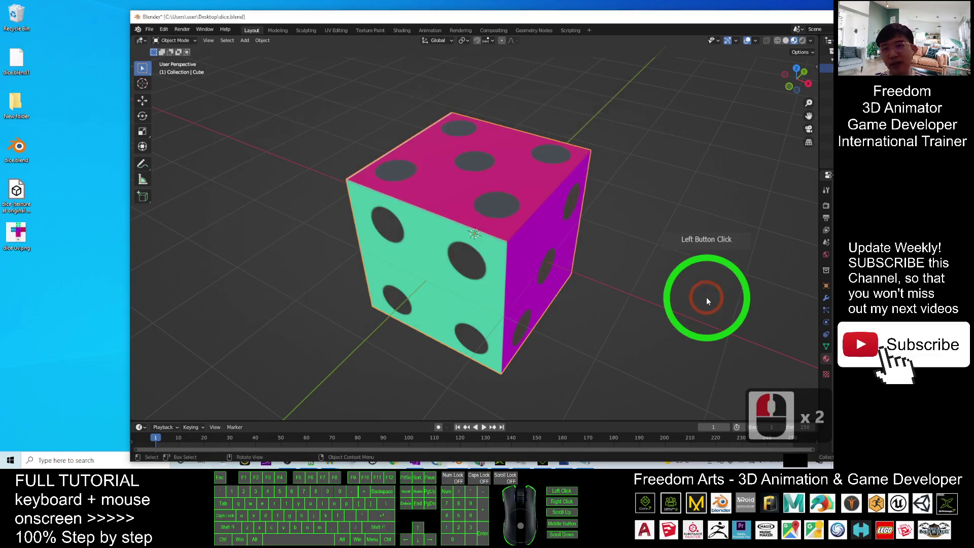
Compare the full names of the two exported dice FBX files on the desktop
{"action": "left_click", "coordinate": [24, 197]}
{"action": "left_click", "coordinate": [25, 197]}
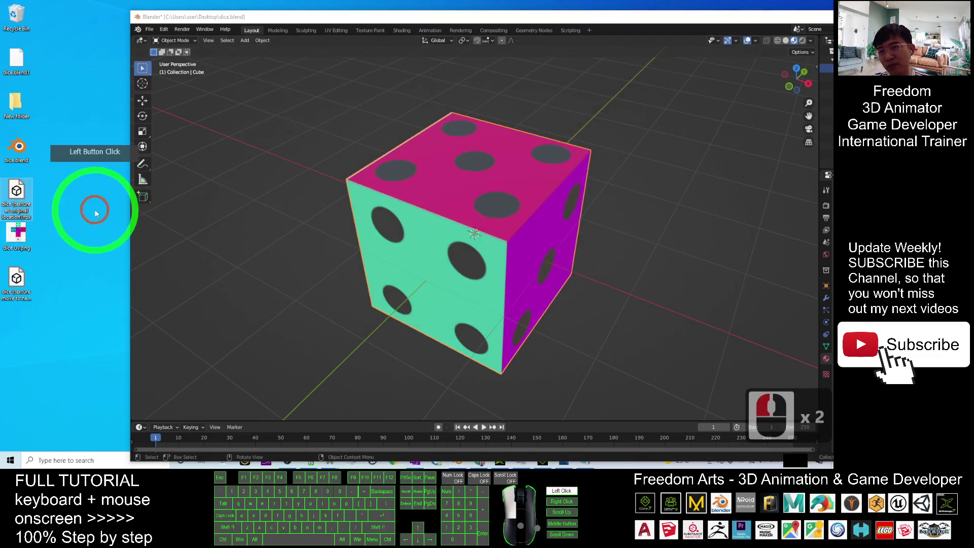
{"action": "left_click", "coordinate": [25, 197]}
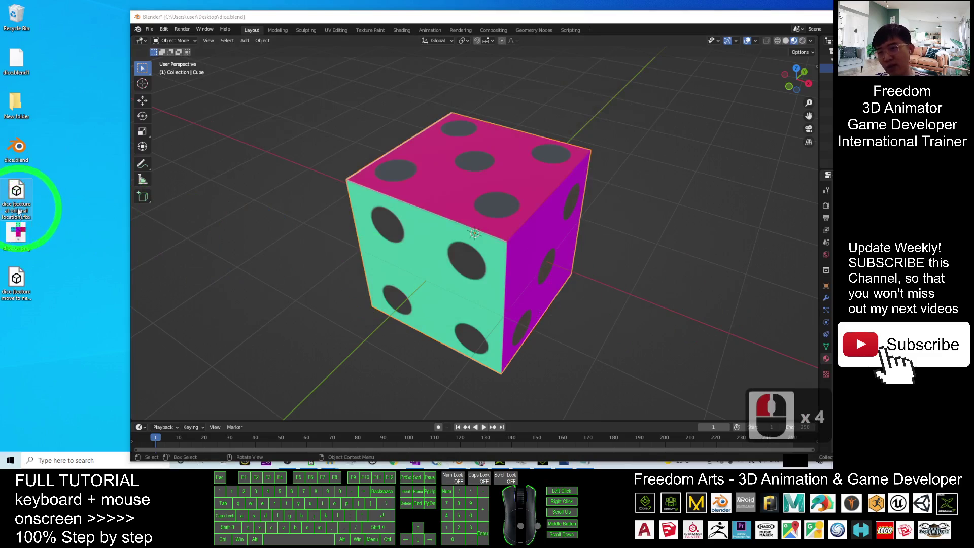
{"action": "left_click", "coordinate": [19, 287]}
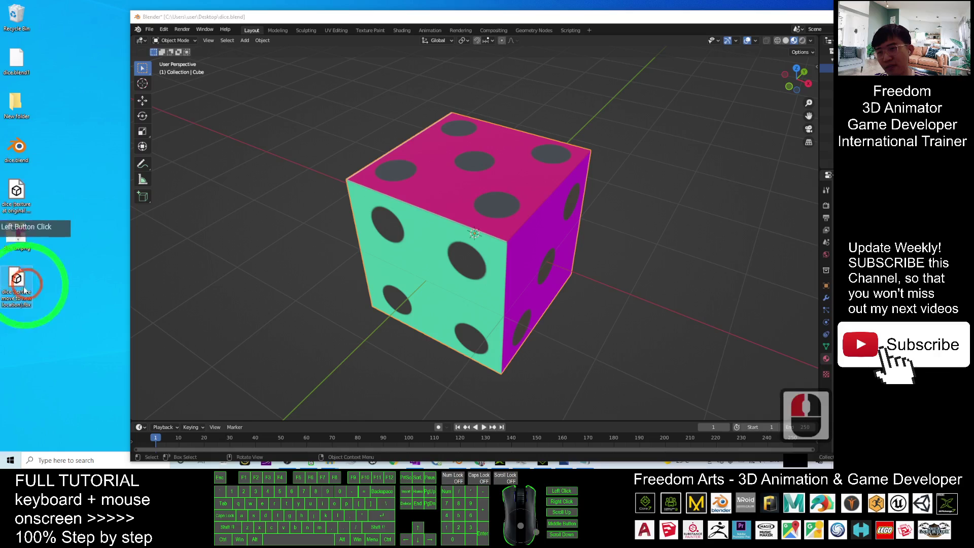
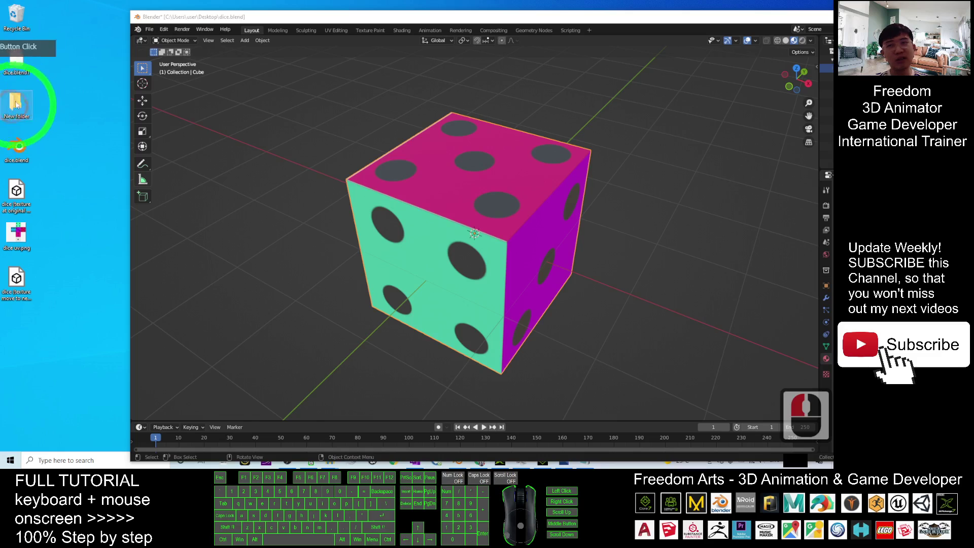
Minimize Blender, switch to the empty iClone 7 project, and reduce its window to uncover the desktop files
{"action": "double_click", "coordinate": [653, 17]}
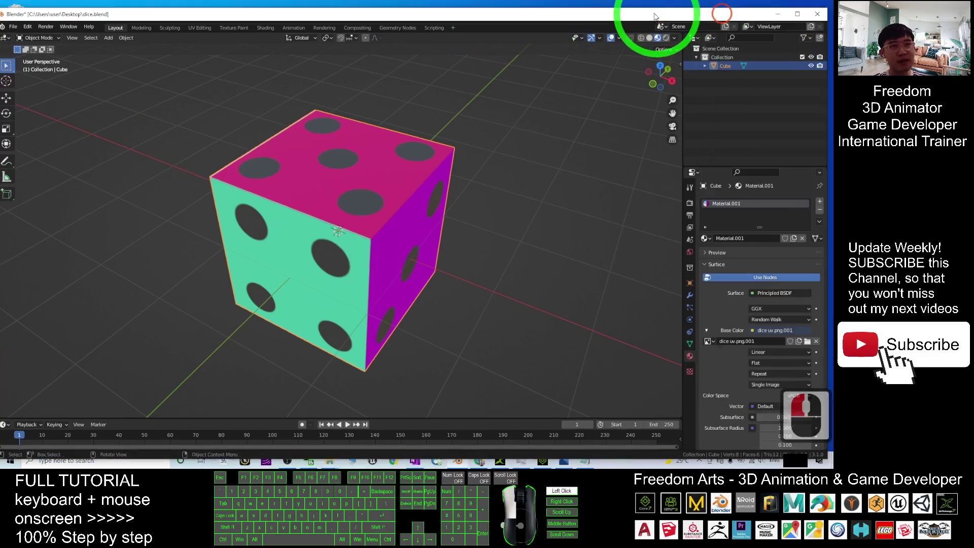
{"action": "left_click", "coordinate": [790, 7]}
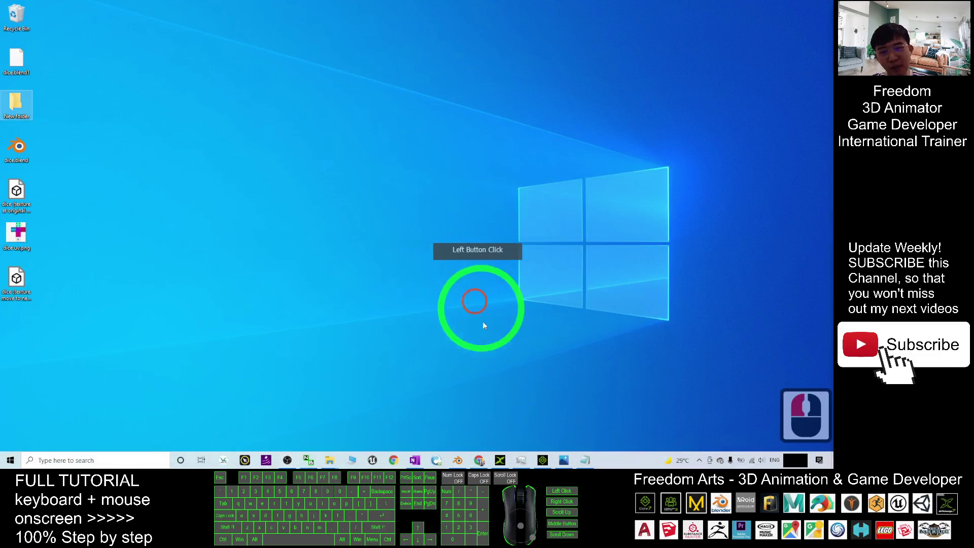
{"action": "left_click", "coordinate": [544, 460]}
{"action": "left_click", "coordinate": [499, 241]}
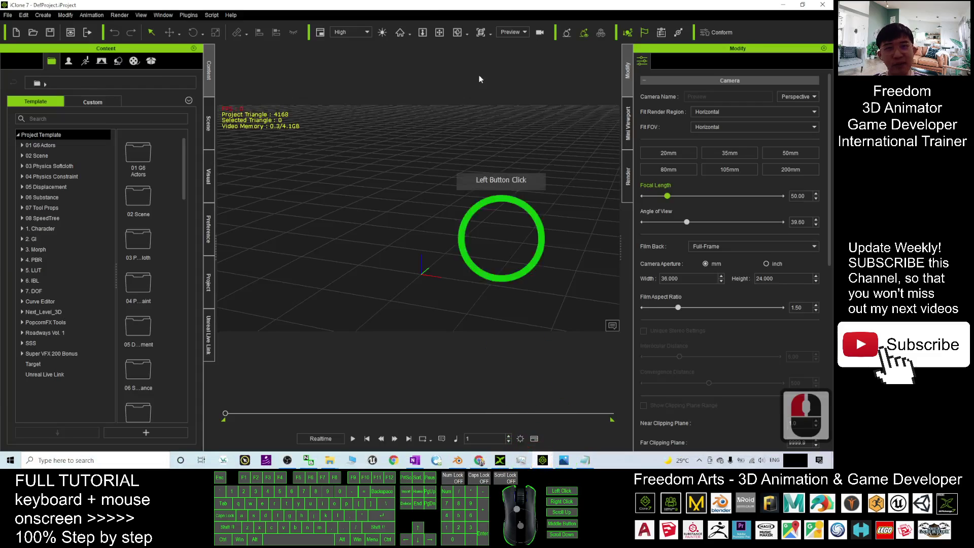
{"action": "left_click_drag", "start_coordinate": [459, 5], "coordinate": [444, 38]}
Import dice (texture at original location).fbx into the iClone viewport to check its texture, and delete the imported dice
{"action": "left_click", "coordinate": [20, 192]}
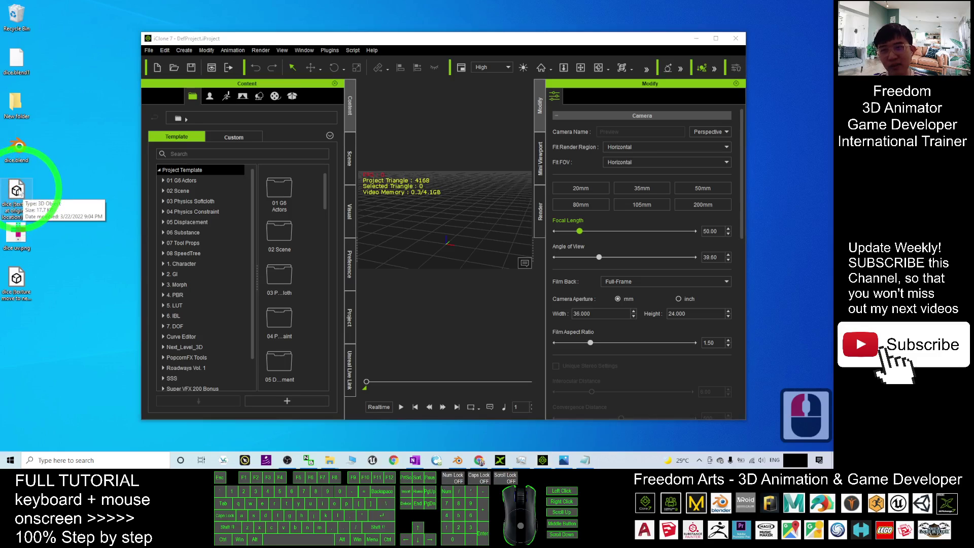
{"action": "mouse_move", "coordinate": [19, 193]}
{"action": "left_mouse_down"}
{"action": "mouse_move", "coordinate": [128, 145]}
{"action": "mouse_move", "coordinate": [19, 191]}
{"action": "left_mouse_up"}
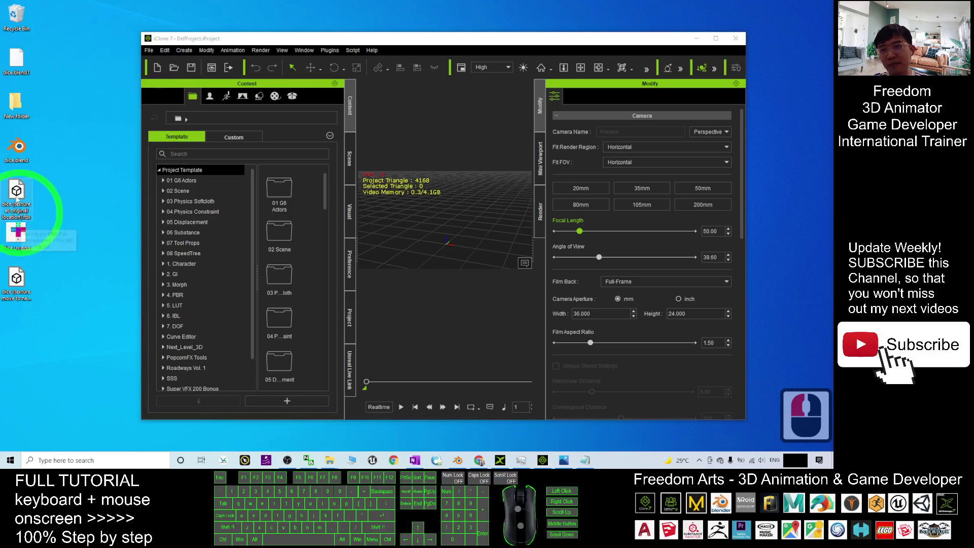
{"action": "left_click_drag", "start_coordinate": [16, 199], "coordinate": [406, 239]}
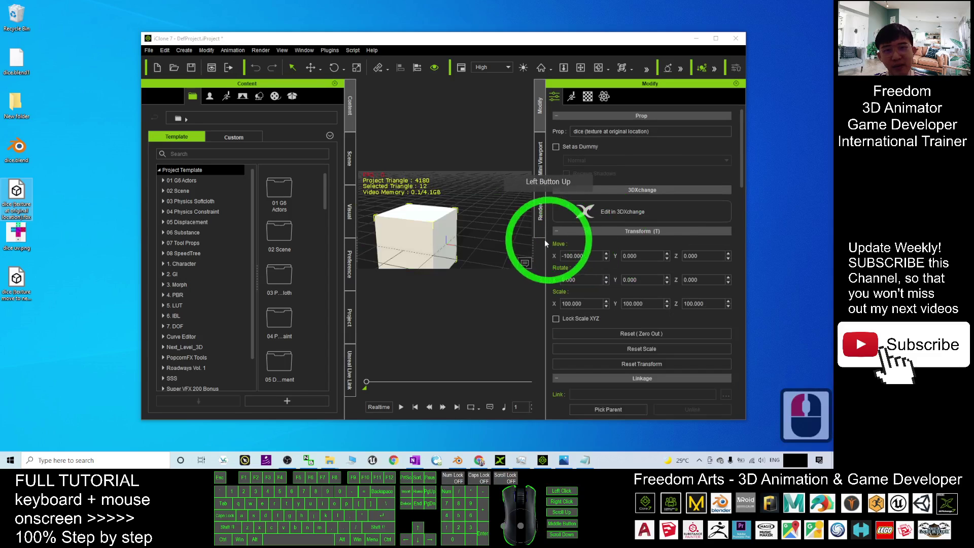
{"action": "left_click", "coordinate": [413, 229]}
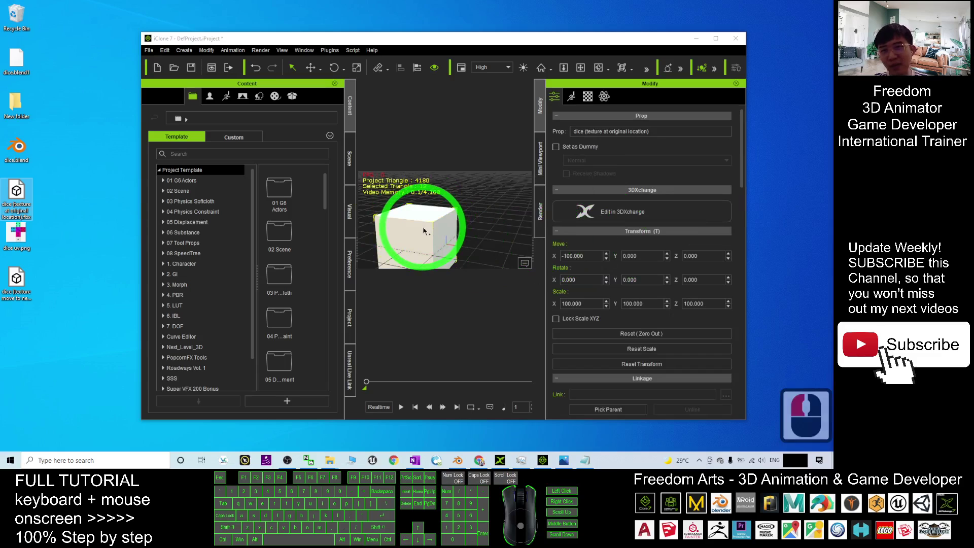
{"action": "double_click", "coordinate": [412, 224]}
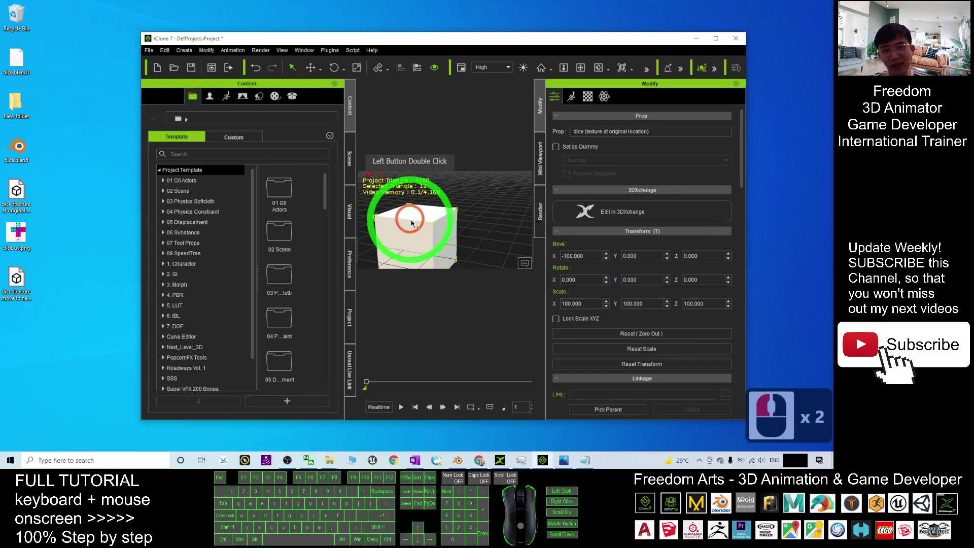
{"action": "key", "text": "Delete"}
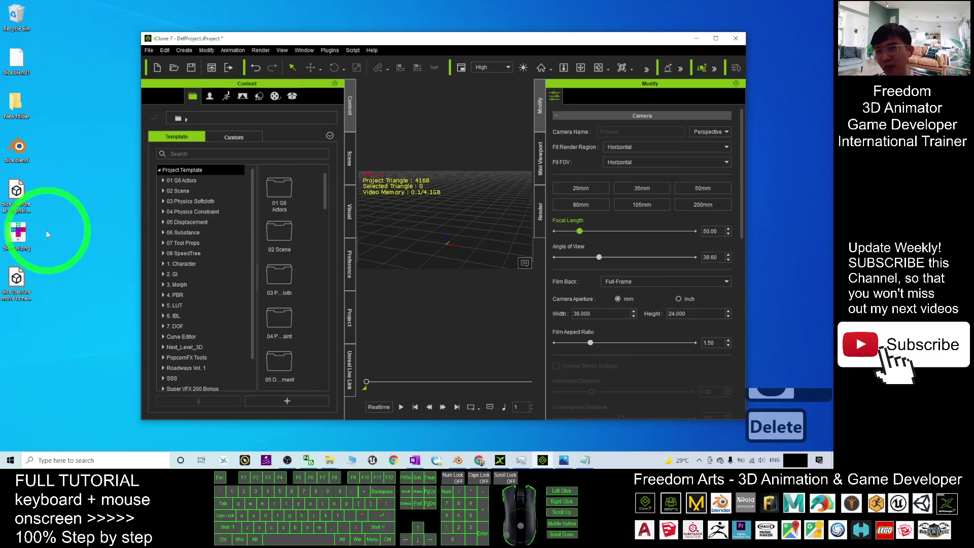
Move dice uv.png back into New folder and import dice (texture at original location).fbx into the viewport again
{"action": "left_click_drag", "start_coordinate": [18, 235], "coordinate": [12, 113]}
{"action": "double_click", "coordinate": [17, 190]}
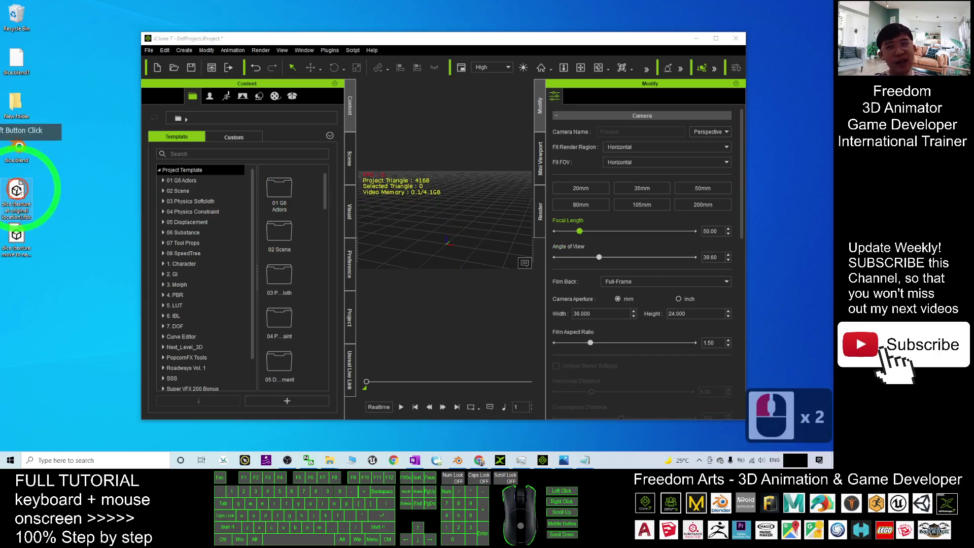
{"action": "left_click_drag", "start_coordinate": [17, 190], "coordinate": [470, 223]}
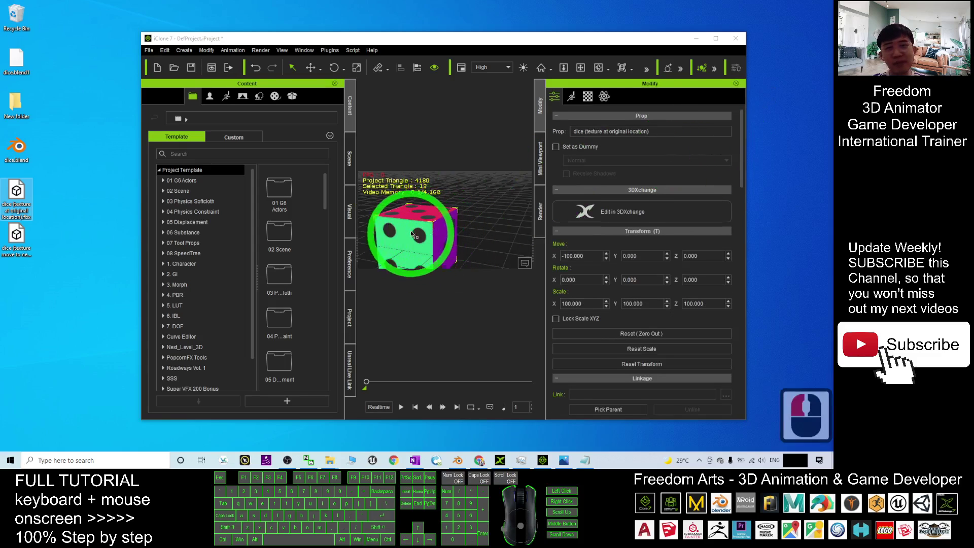
Open New folder in a smaller window beside the viewport and move dice uv.png out of it onto the desktop
{"action": "double_click", "coordinate": [17, 102]}
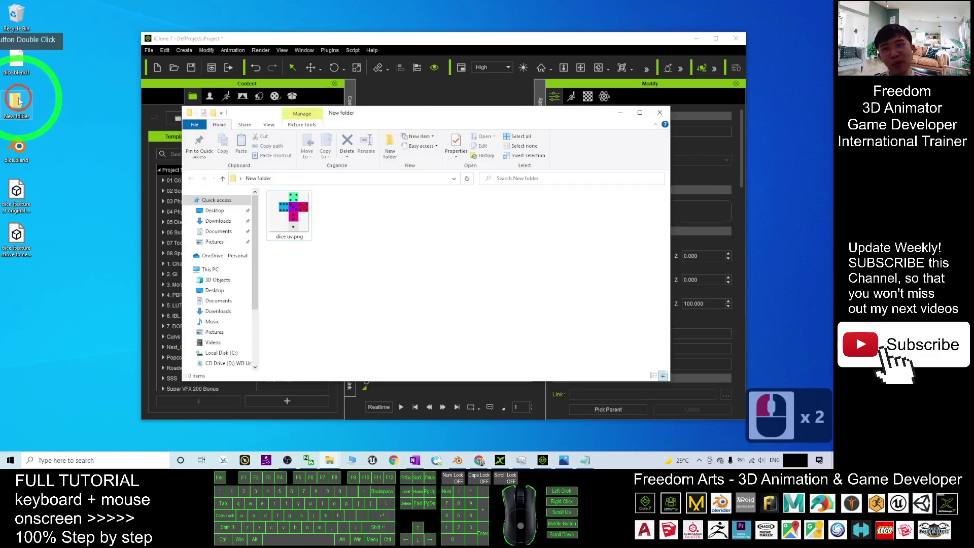
{"action": "left_click", "coordinate": [305, 216]}
{"action": "left_click", "coordinate": [339, 121]}
{"action": "left_click_drag", "start_coordinate": [339, 120], "coordinate": [276, 162]}
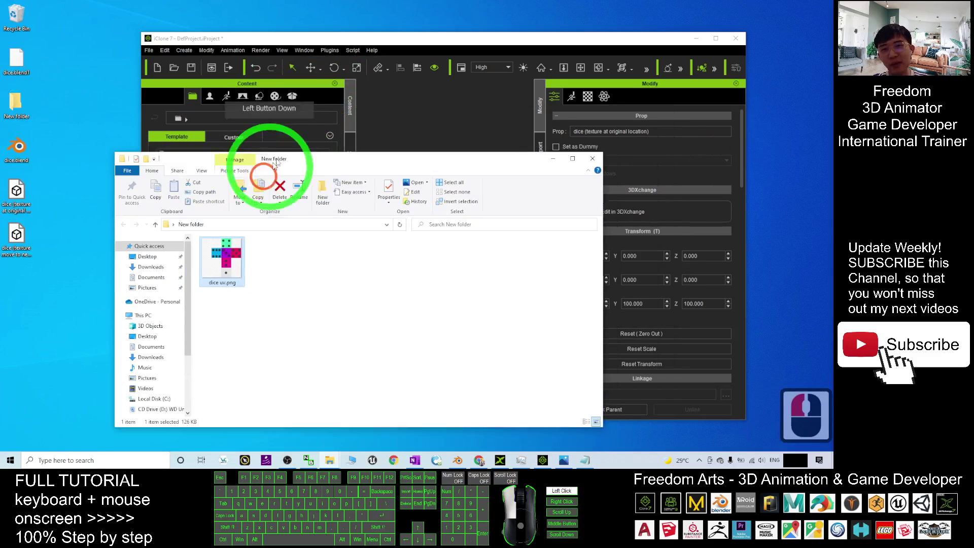
{"action": "left_click_drag", "start_coordinate": [609, 423], "coordinate": [323, 382]}
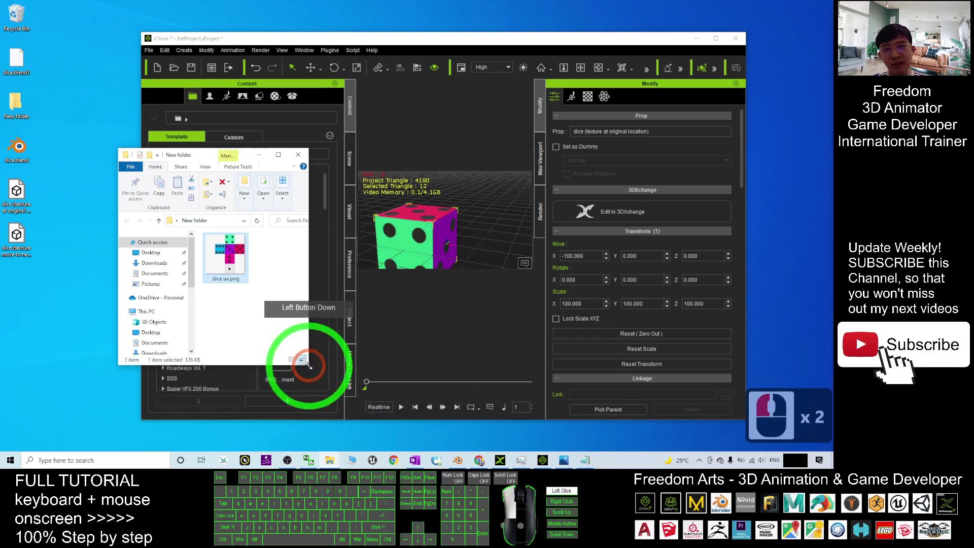
{"action": "left_click_drag", "start_coordinate": [206, 155], "coordinate": [199, 112]}
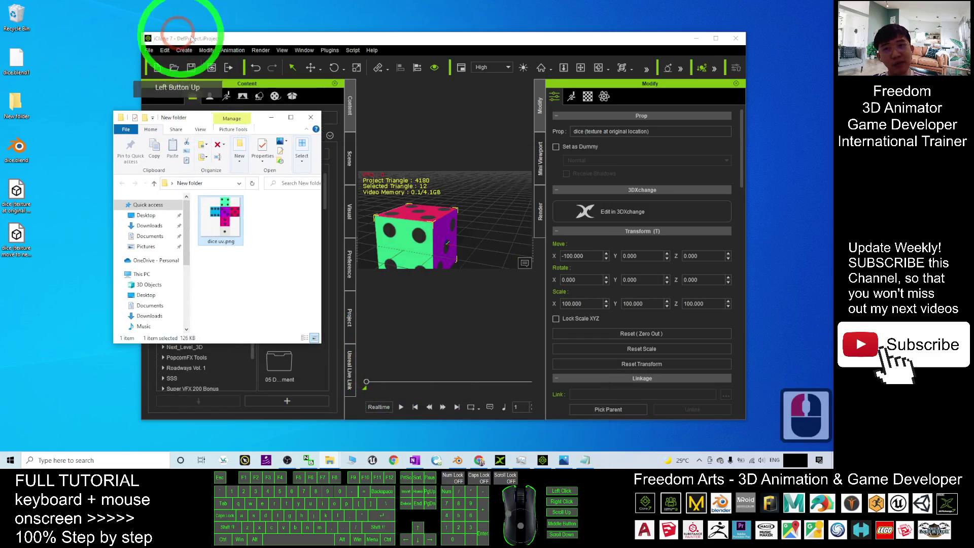
{"action": "left_click_drag", "start_coordinate": [222, 216], "coordinate": [16, 287]}
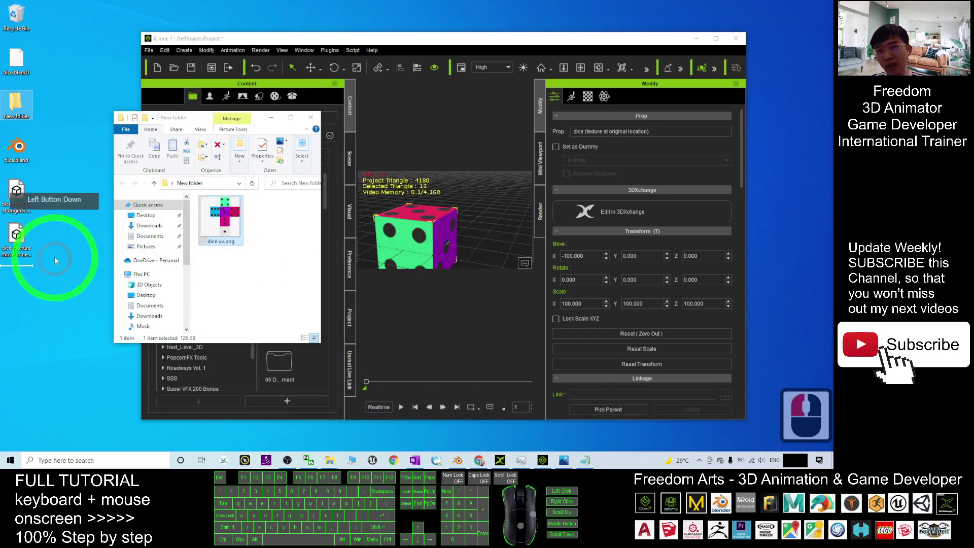
Return to the iClone project and delete the textured dice from the scene
{"action": "double_click", "coordinate": [383, 218]}
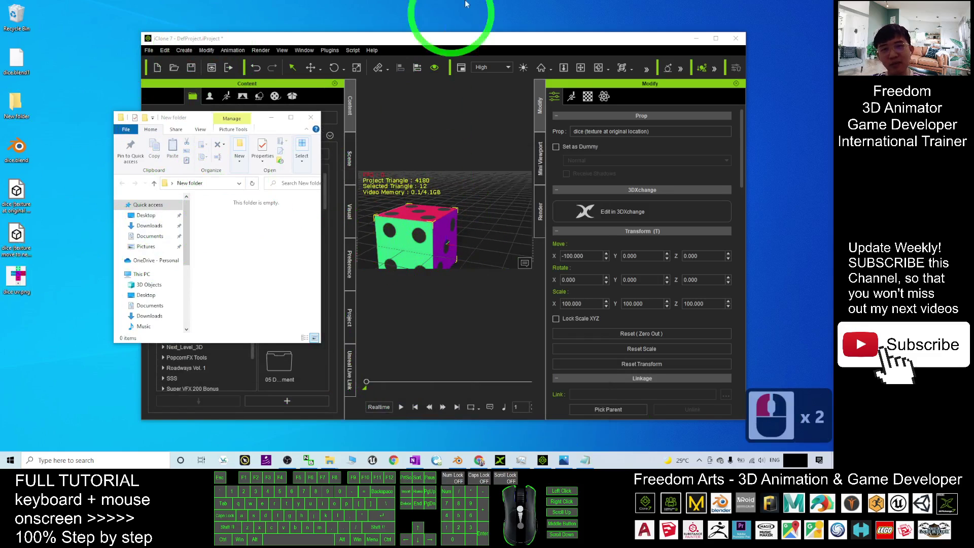
{"action": "left_click", "coordinate": [460, 46]}
{"action": "double_click", "coordinate": [446, 208]}
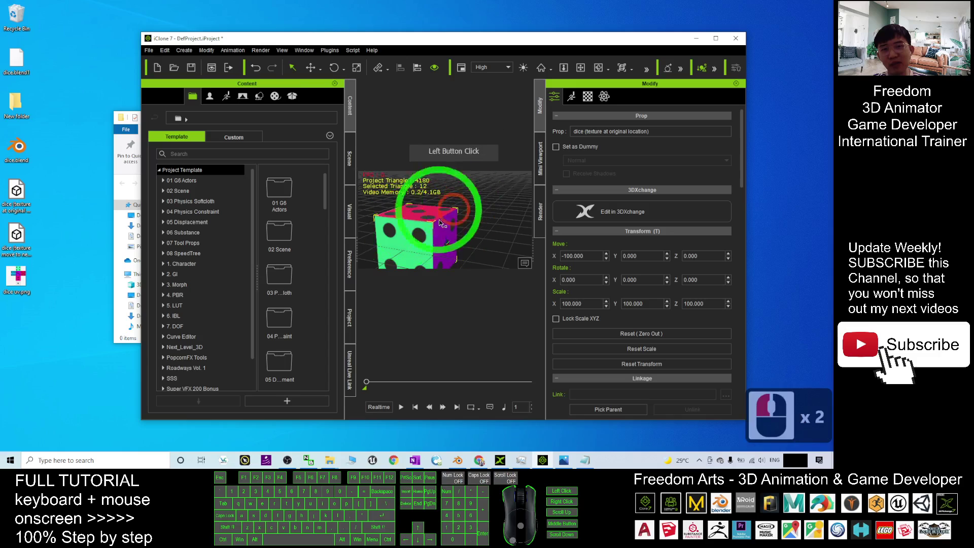
{"action": "left_click", "coordinate": [416, 233]}
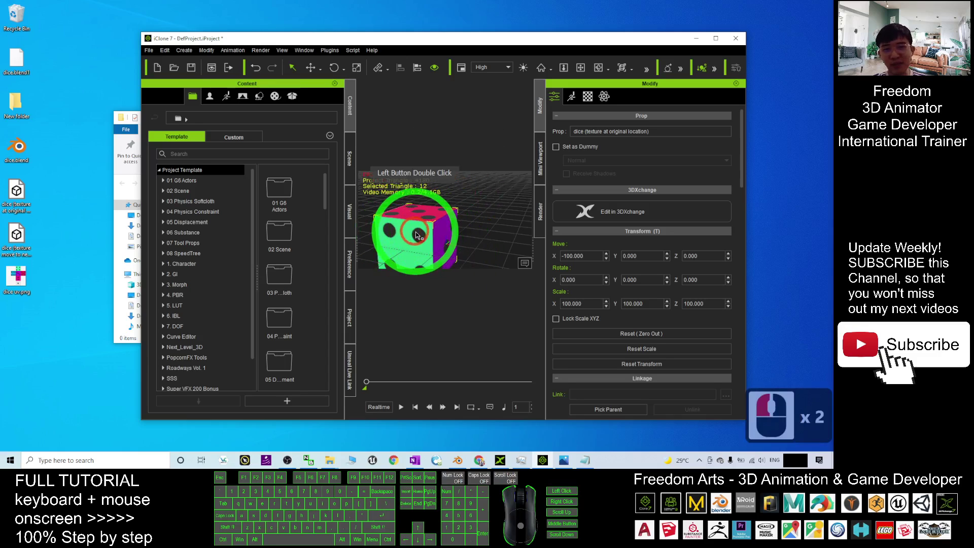
{"action": "key", "text": "Delete"}
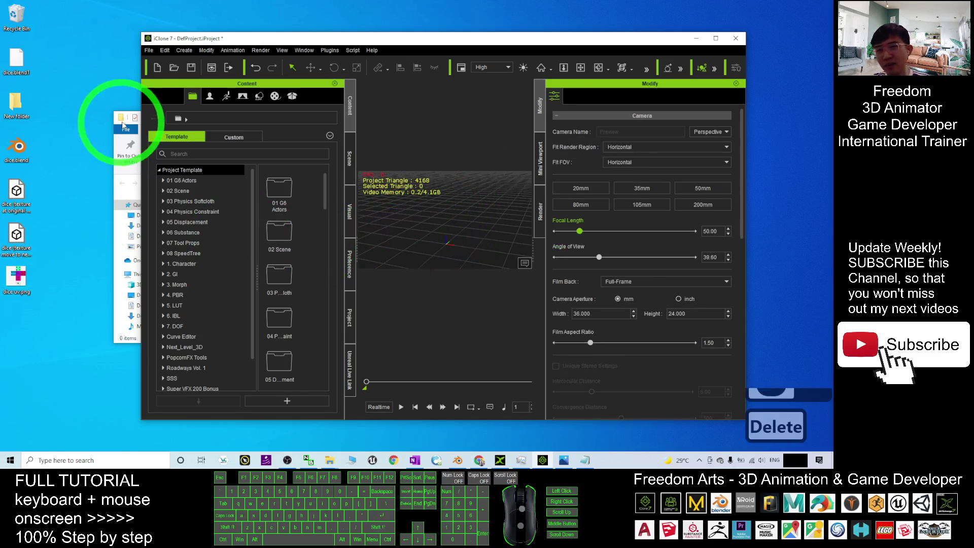
Move the iClone window aside to uncover the New folder window and select dice (texture at original location).fbx on the desktop
{"action": "left_click_drag", "start_coordinate": [420, 38], "coordinate": [467, 35]}
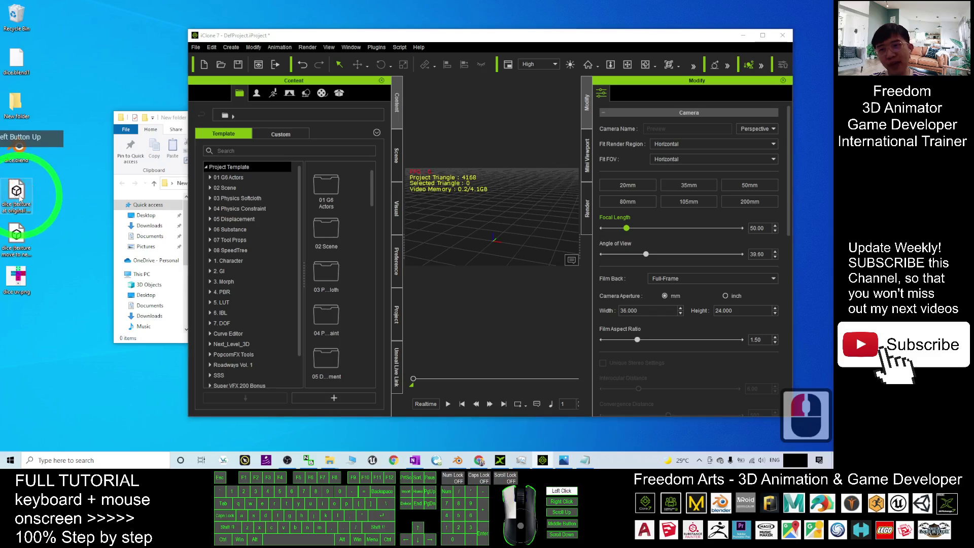
{"action": "left_click", "coordinate": [24, 191]}
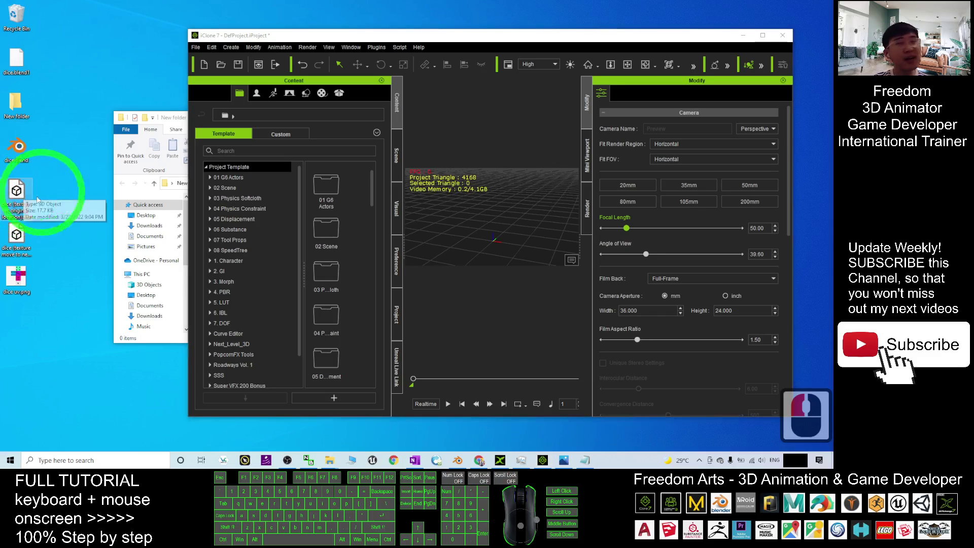
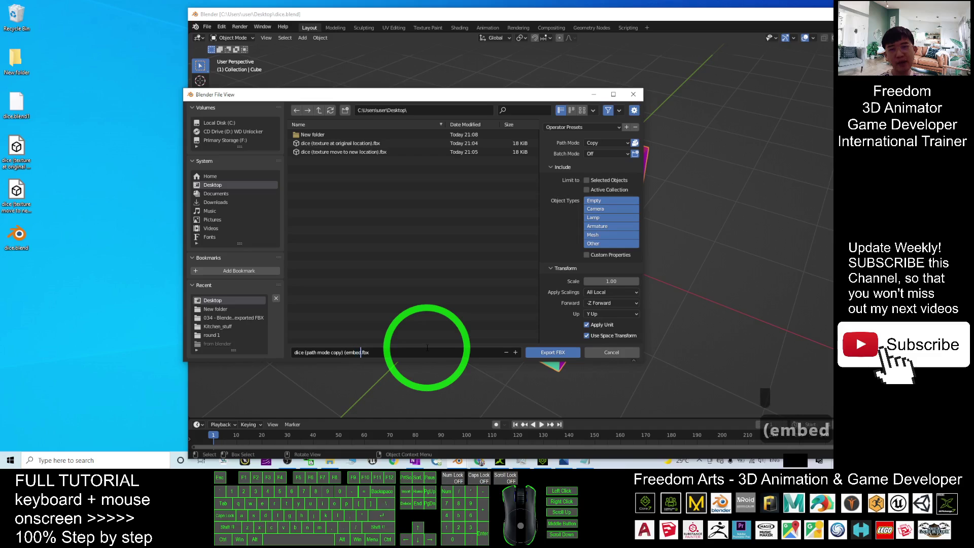
Finish naming the file dice (path mode copy) (embed texture).fbx, export it to the Desktop, and select the exported file
{"action": "type", "text": "re)"}
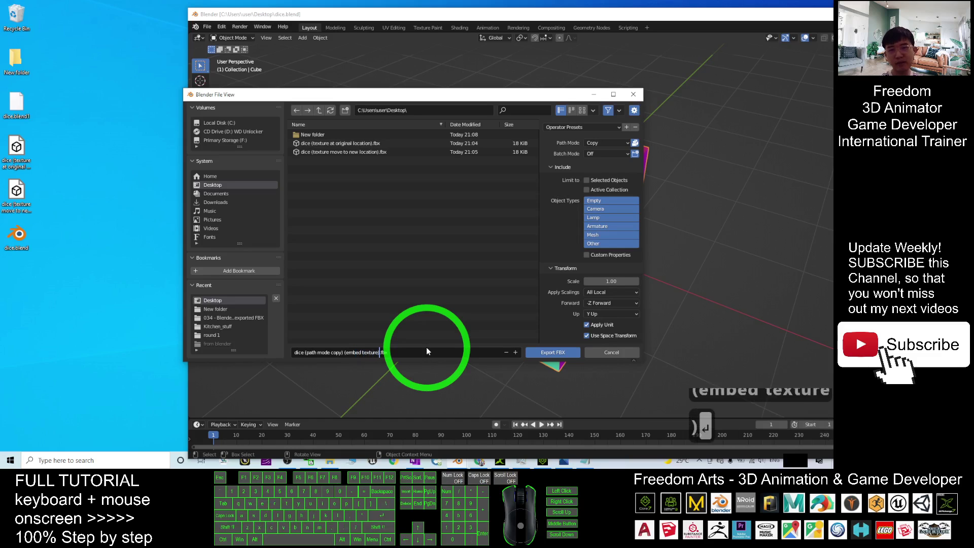
{"action": "key", "text": "Return"}
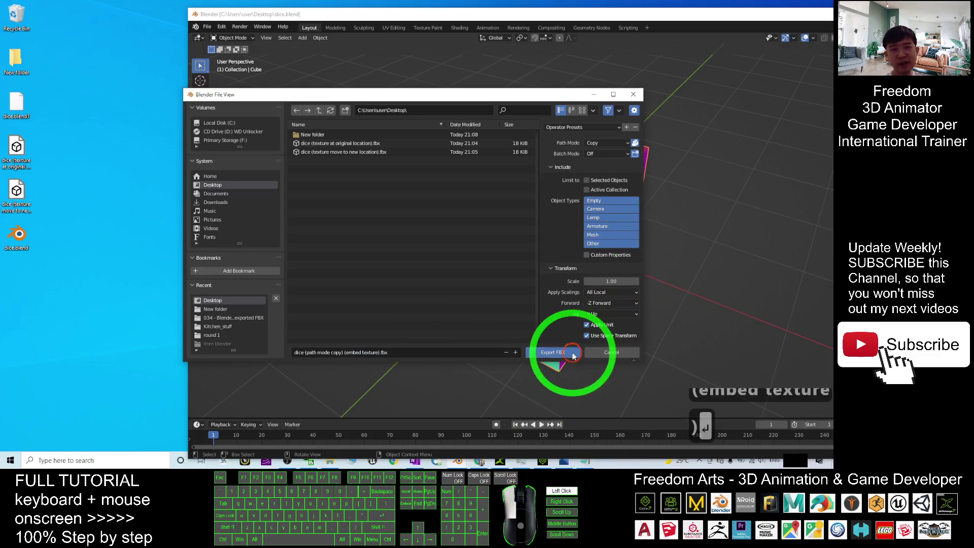
{"action": "left_click", "coordinate": [553, 351]}
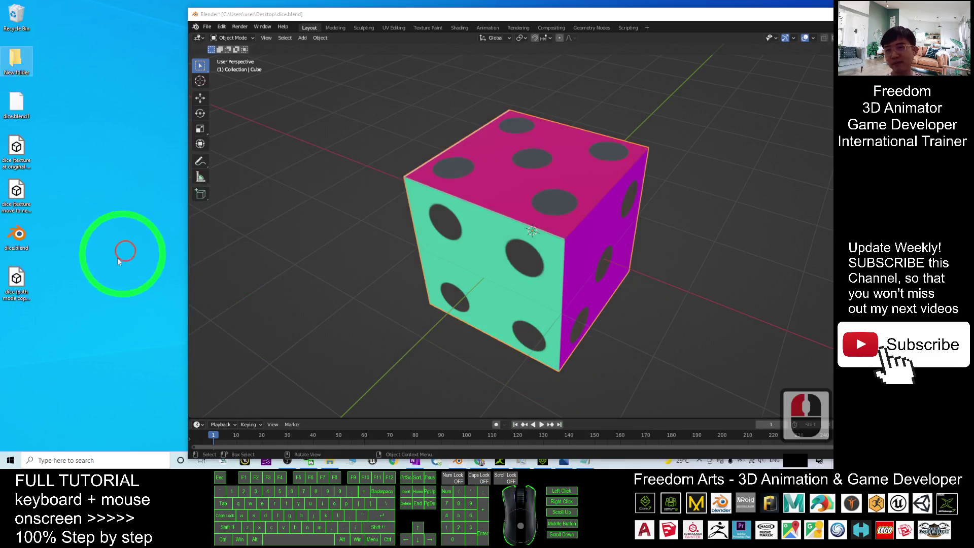
{"action": "double_click", "coordinate": [23, 288]}
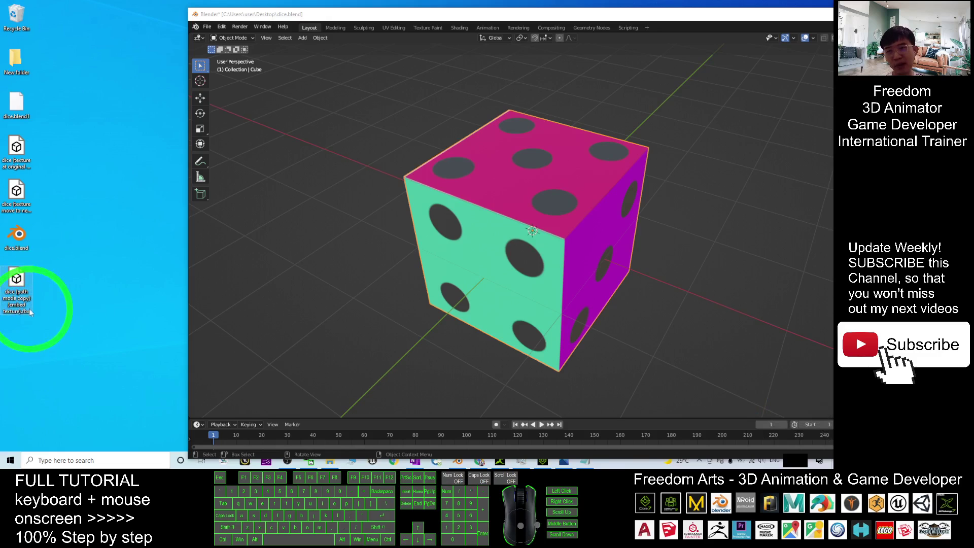
Minimize Blender, switch to iClone 7, and shrink its window so the desktop files stay accessible beside it
{"action": "double_click", "coordinate": [633, 18]}
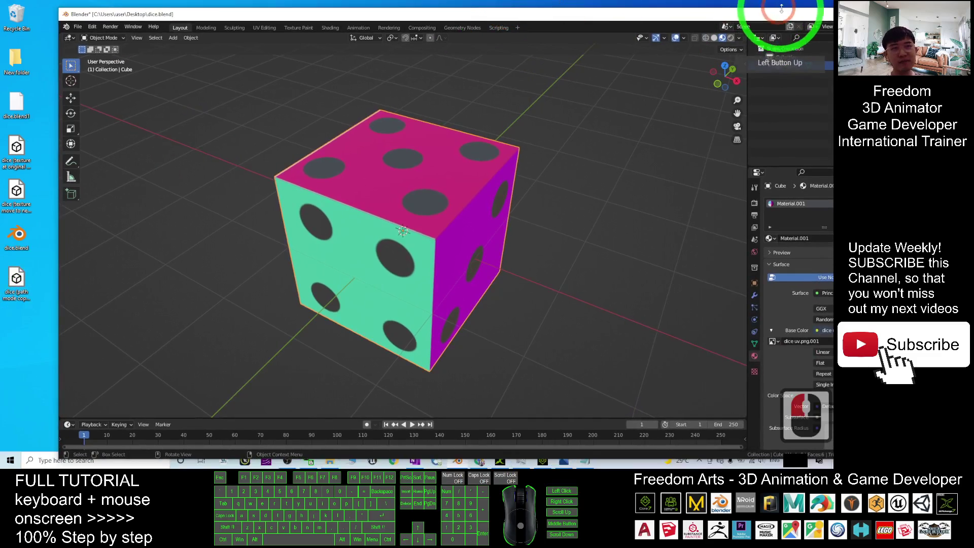
{"action": "left_click_drag", "start_coordinate": [787, 5], "coordinate": [684, 37]}
{"action": "left_click", "coordinate": [679, 38]}
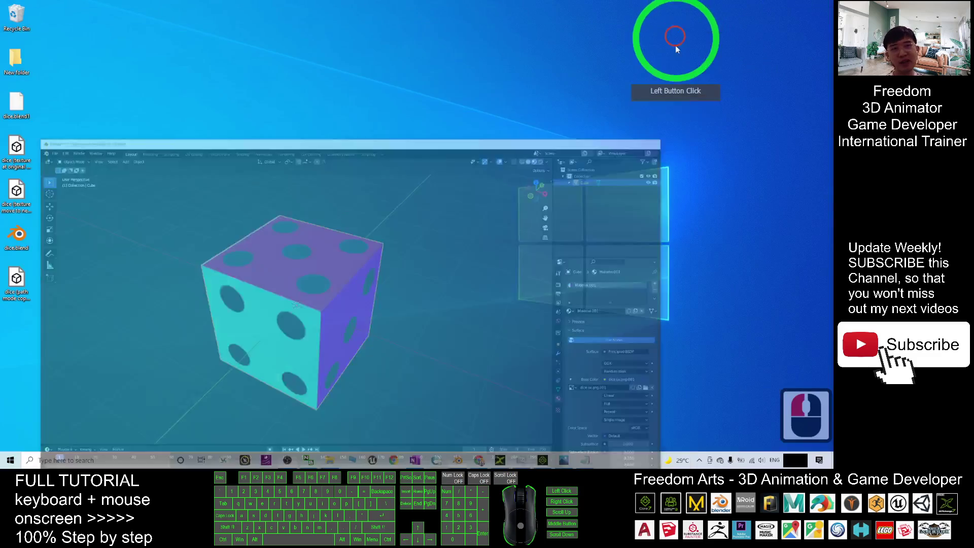
{"action": "left_click", "coordinate": [547, 458]}
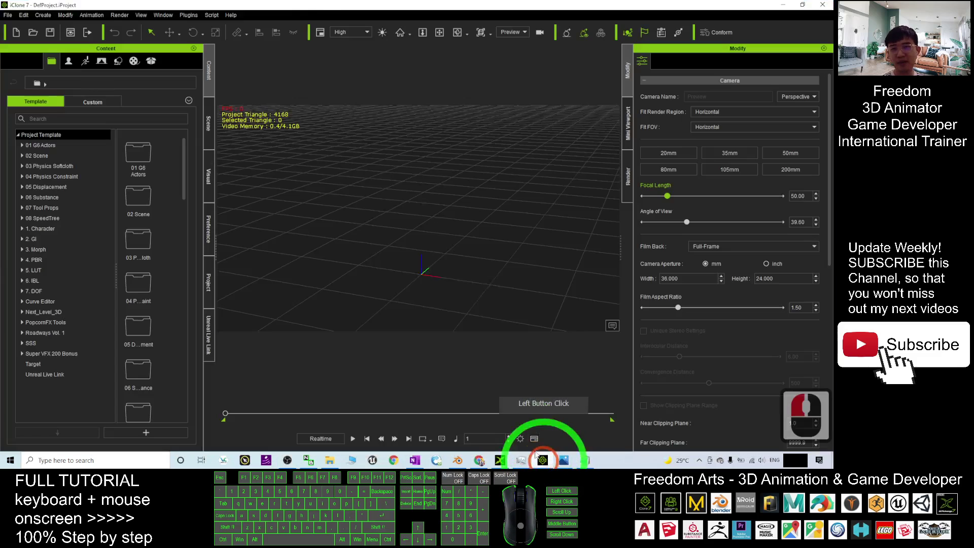
{"action": "double_click", "coordinate": [337, 11]}
{"action": "left_click_drag", "start_coordinate": [487, 40], "coordinate": [468, 41]}
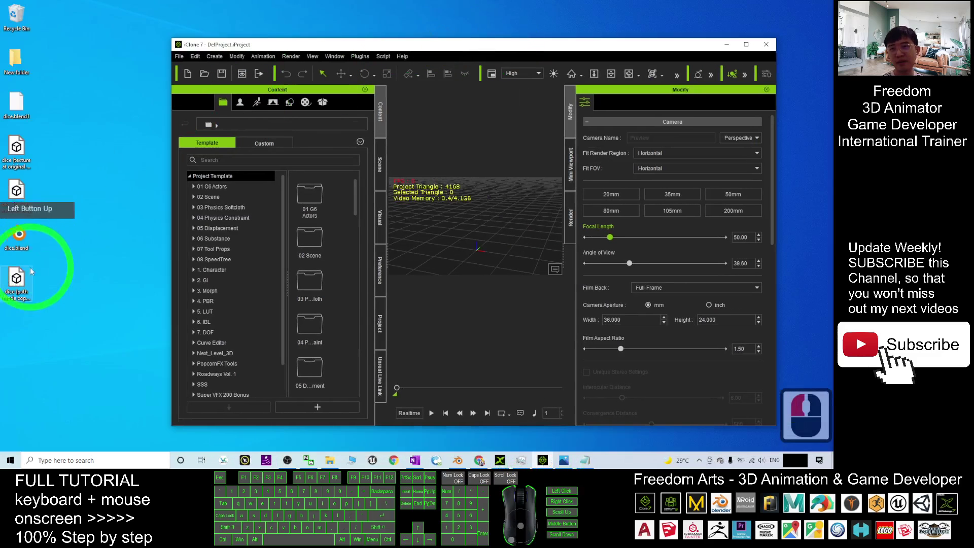
Check the exported embedded-texture FBX on the desktop and the contents of New folder, and close the folder
{"action": "left_click", "coordinate": [20, 280]}
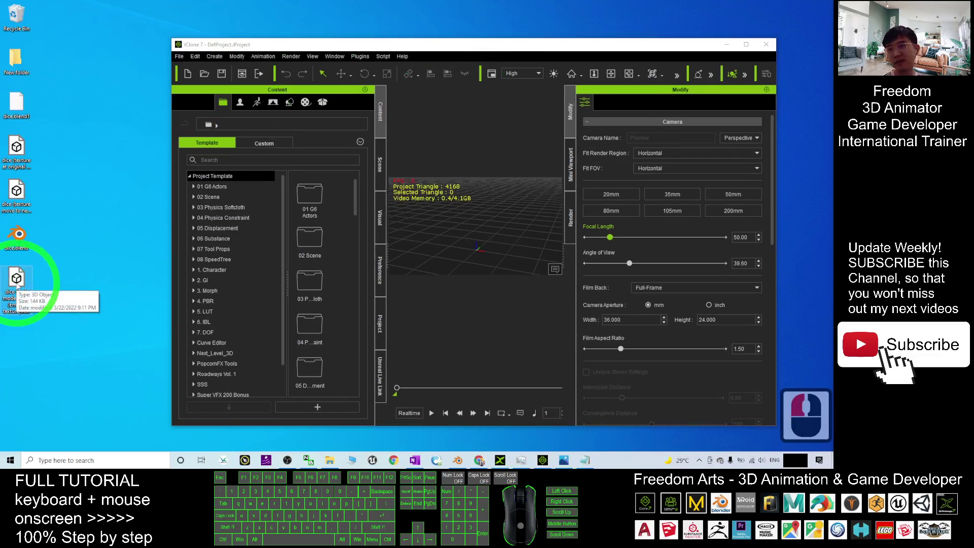
{"action": "double_click", "coordinate": [20, 56]}
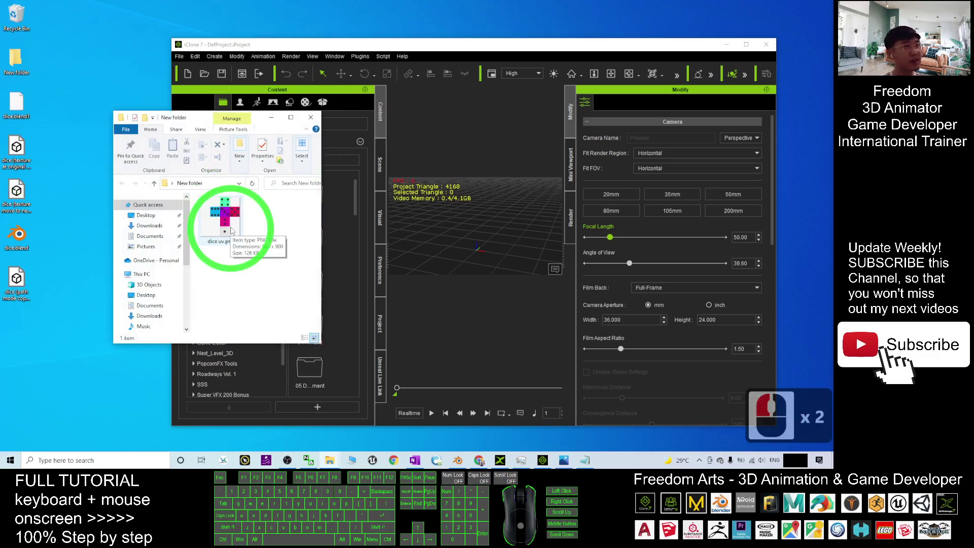
{"action": "left_click", "coordinate": [311, 119]}
{"action": "left_click", "coordinate": [17, 235]}
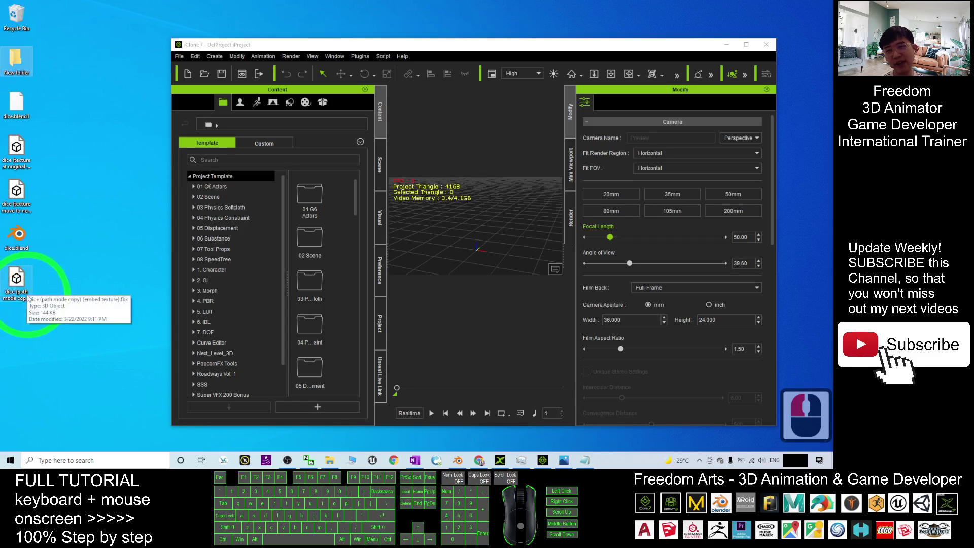
Import dice (path mode copy) (embed texture).fbx into the iClone viewport and enlarge the iClone window slightly
{"action": "double_click", "coordinate": [26, 291]}
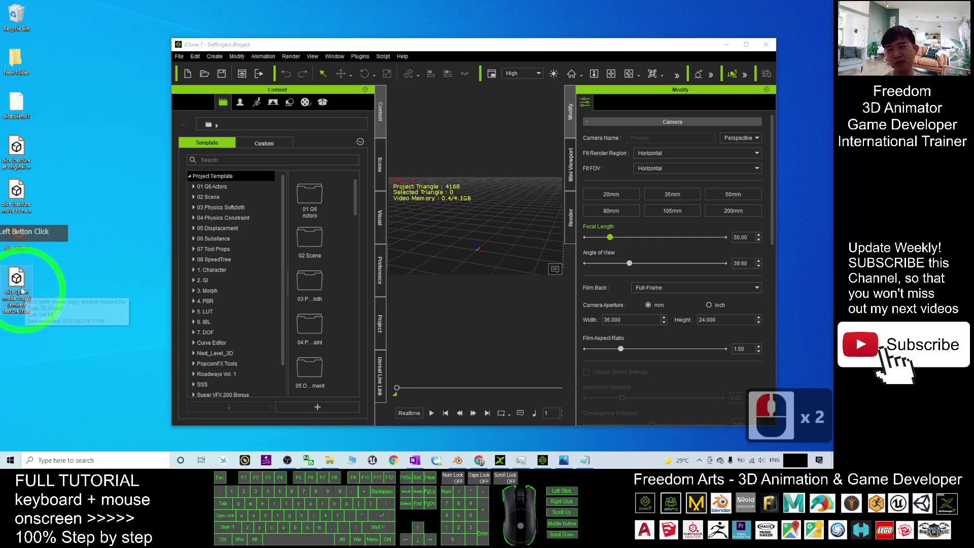
{"action": "left_click_drag", "start_coordinate": [21, 287], "coordinate": [457, 237]}
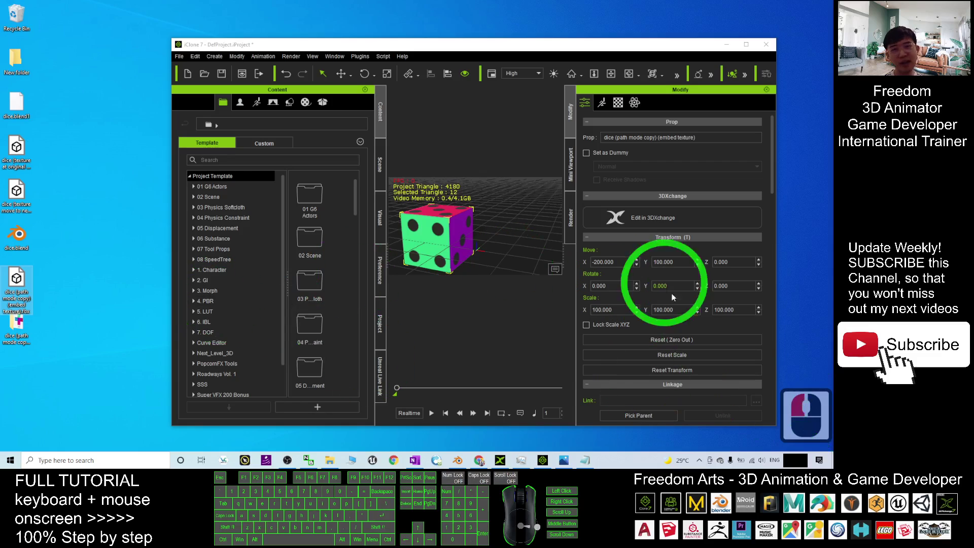
{"action": "left_click_drag", "start_coordinate": [773, 426], "coordinate": [812, 446]}
Delete the original dice uv.png from New folder and minimize the folder window
{"action": "double_click", "coordinate": [16, 61]}
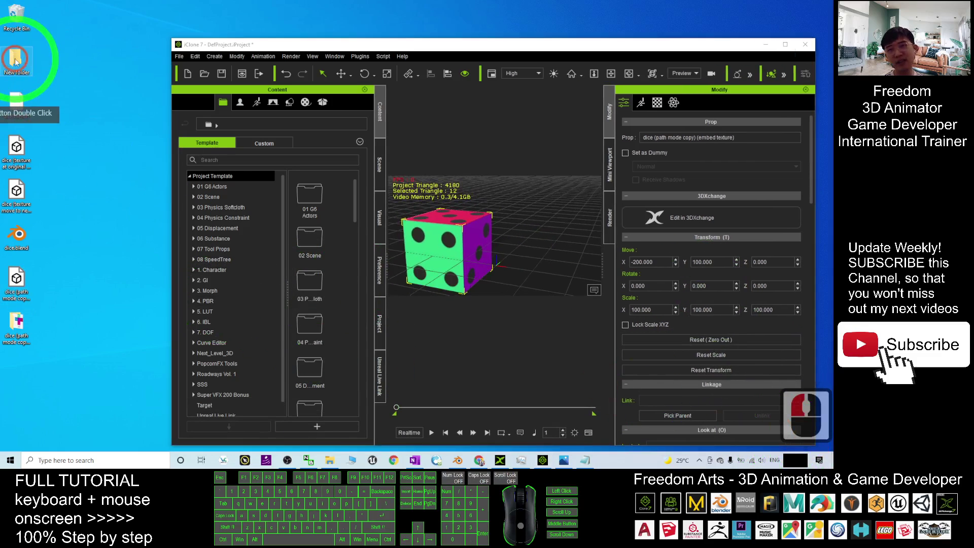
{"action": "left_click", "coordinate": [217, 234]}
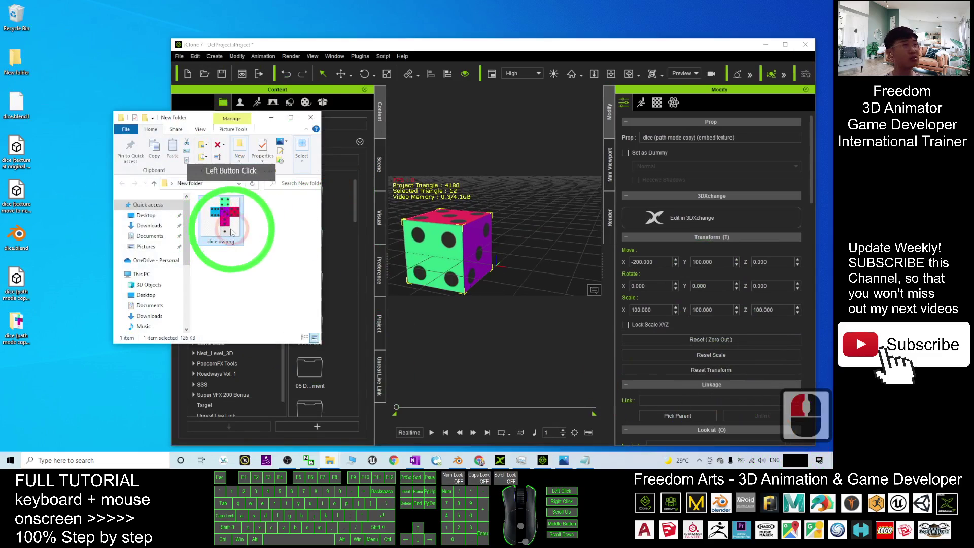
{"action": "double_click", "coordinate": [227, 219]}
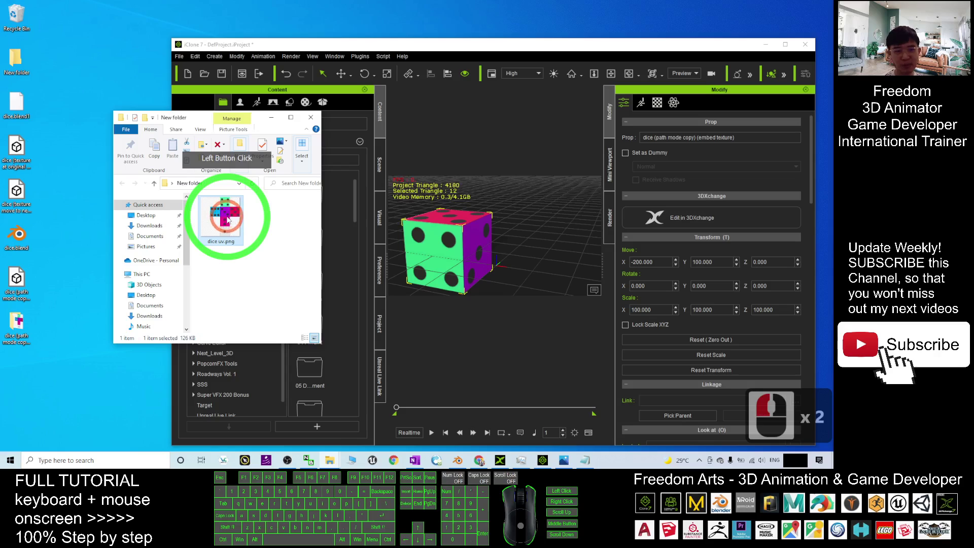
{"action": "key", "text": "Delete"}
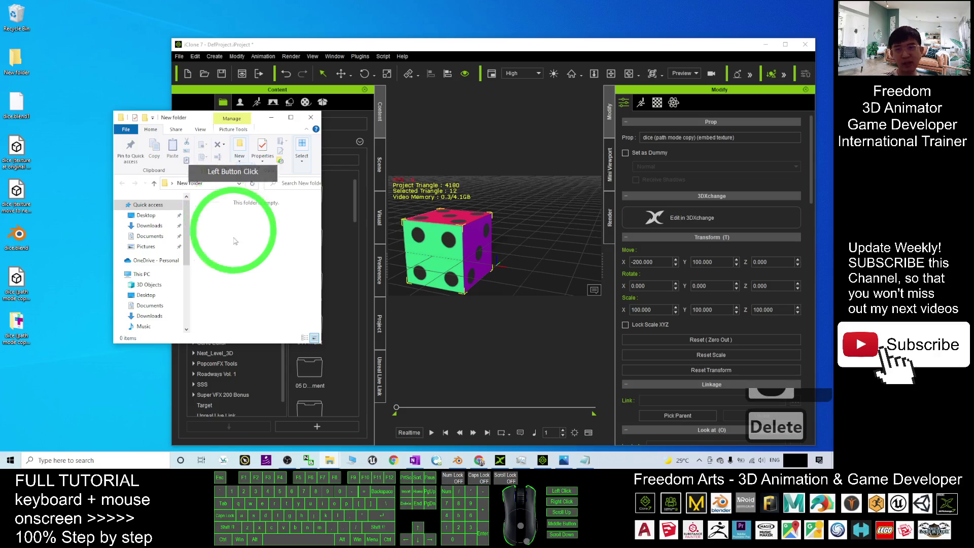
{"action": "left_click", "coordinate": [271, 120]}
Import dice (path mode copy) (embed texture).fbx a second time and inspect both dice in the maximized iClone window
{"action": "left_click", "coordinate": [26, 284]}
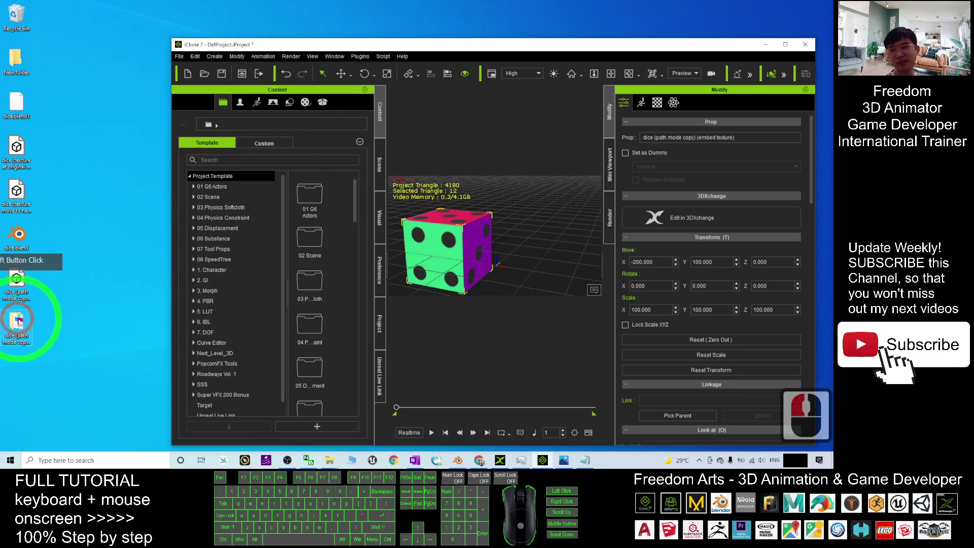
{"action": "double_click", "coordinate": [27, 286]}
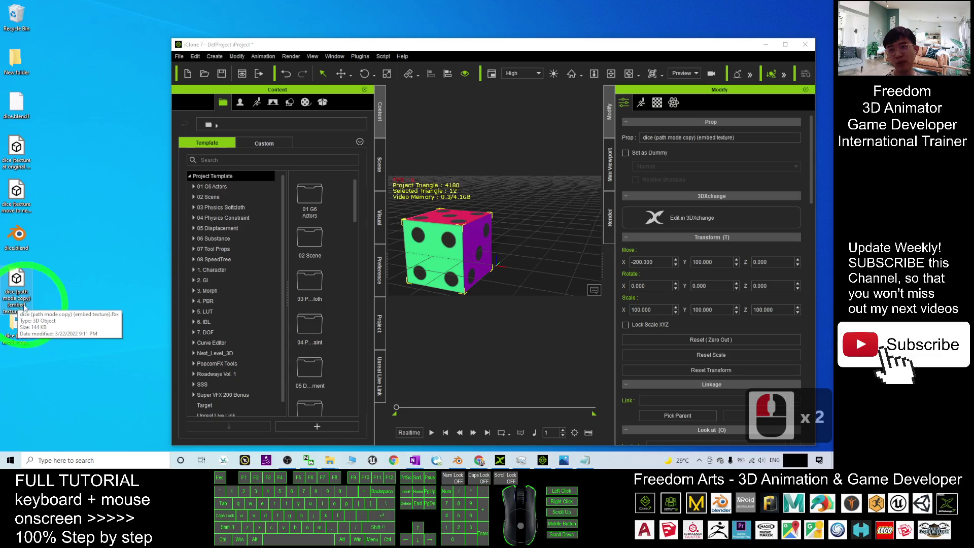
{"action": "left_click_drag", "start_coordinate": [21, 288], "coordinate": [547, 266]}
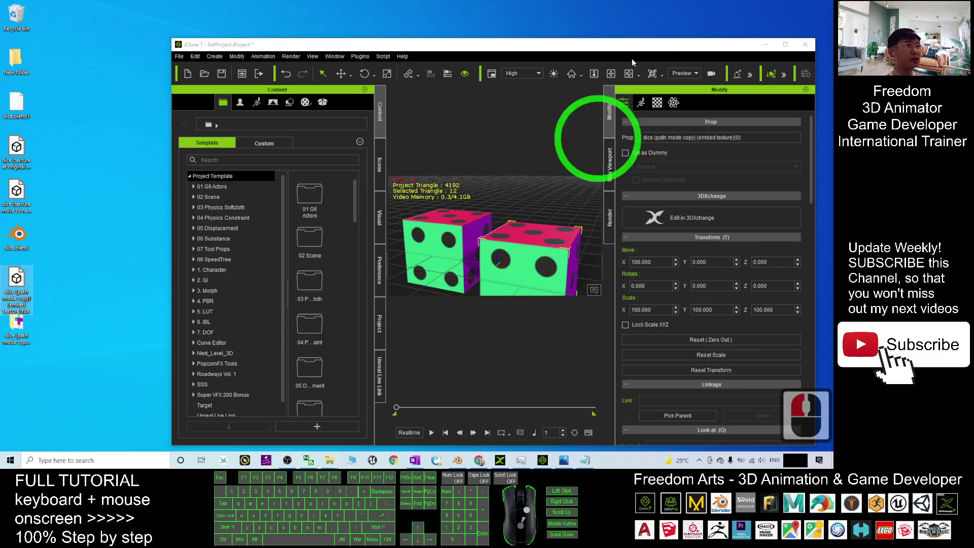
{"action": "left_click", "coordinate": [785, 44]}
{"action": "scroll", "coordinate": [457, 239], "scroll_direction": "up", "scroll_amount": 9}
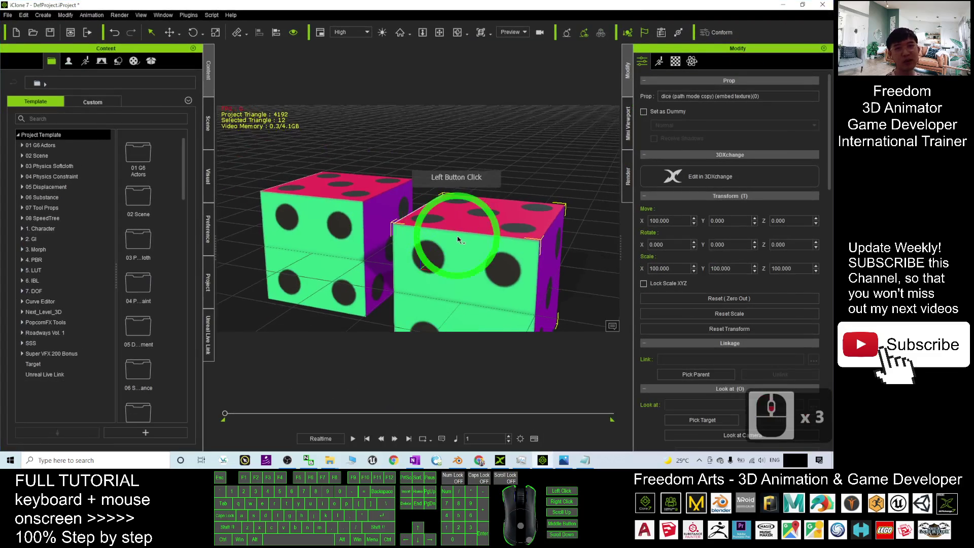
{"action": "left_click_drag", "start_coordinate": [454, 246], "coordinate": [761, 7]}
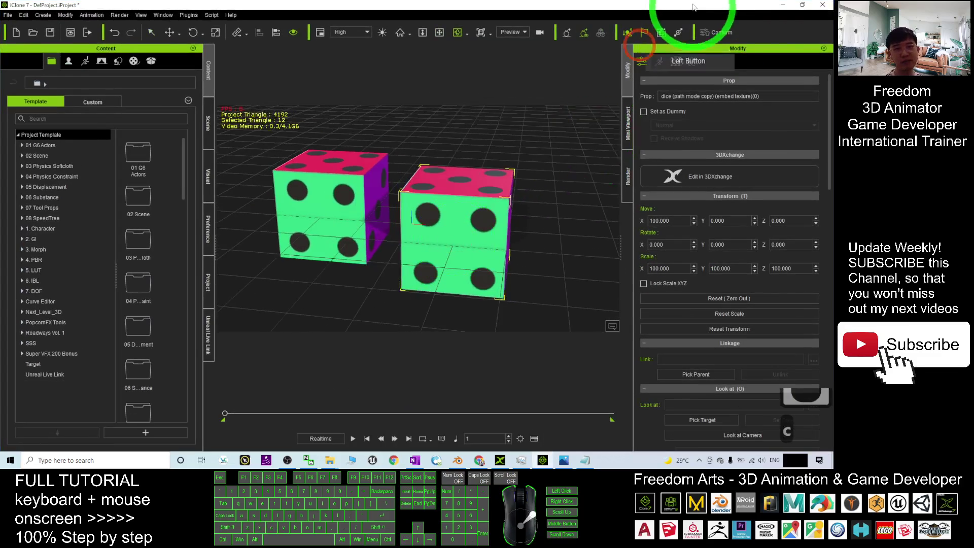
Minimize iClone, open the dice (path mode copy) (embed texture).fbm folder on the desktop, and delete its dice uv.png
{"action": "left_click", "coordinate": [780, 7]}
{"action": "left_click", "coordinate": [21, 327]}
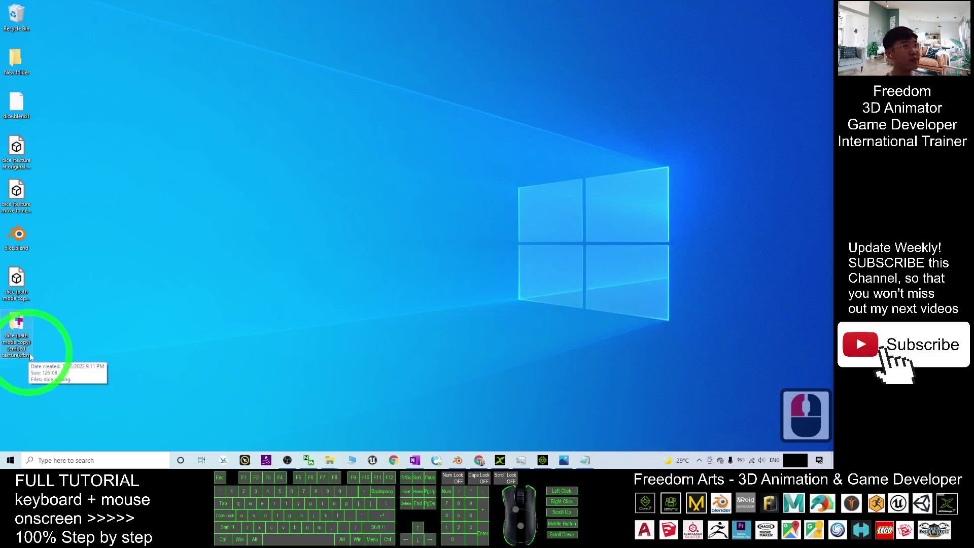
{"action": "double_click", "coordinate": [18, 328]}
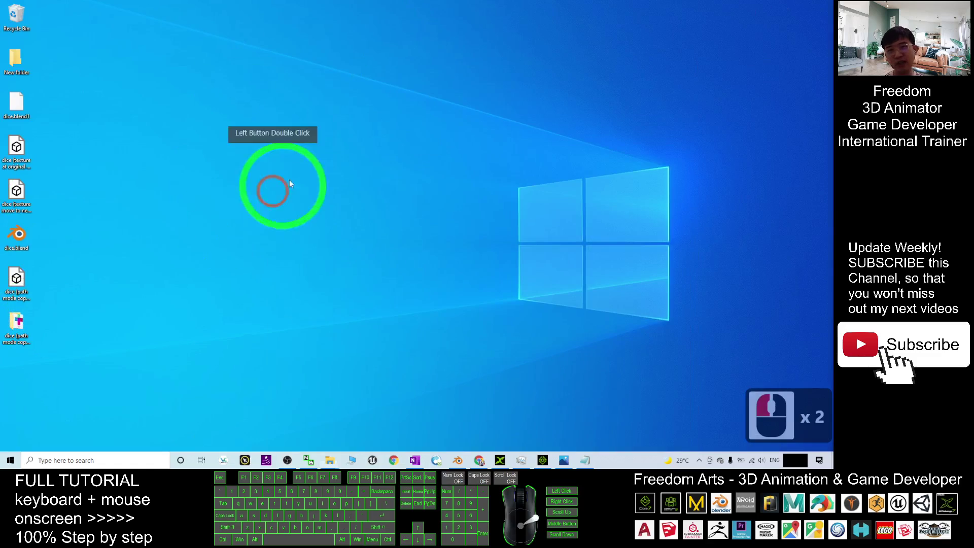
{"action": "left_click", "coordinate": [247, 230]}
{"action": "key", "text": "Delete"}
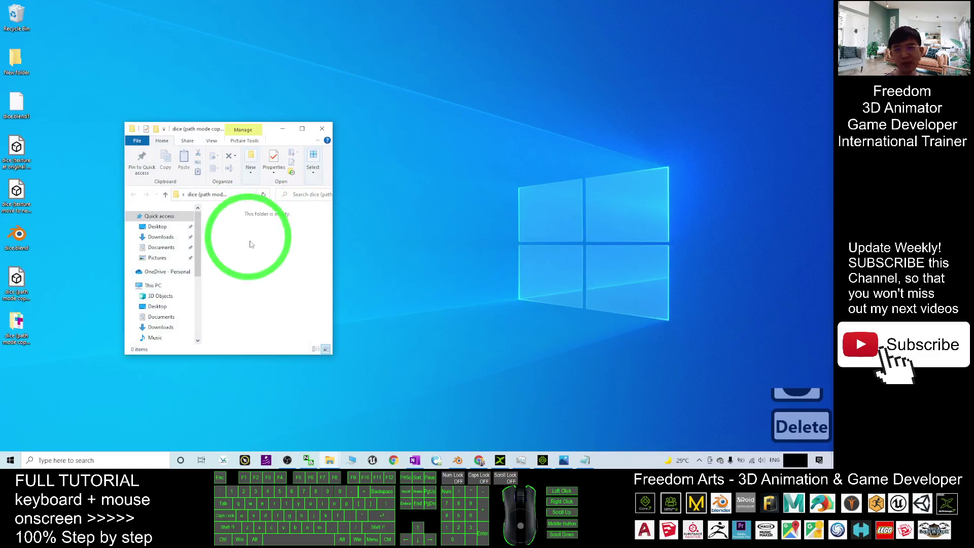
{"action": "left_click", "coordinate": [256, 277]}
Return to iClone in a smaller window and import dice (path mode copy) (embed texture).fbx a third time
{"action": "left_click", "coordinate": [518, 460]}
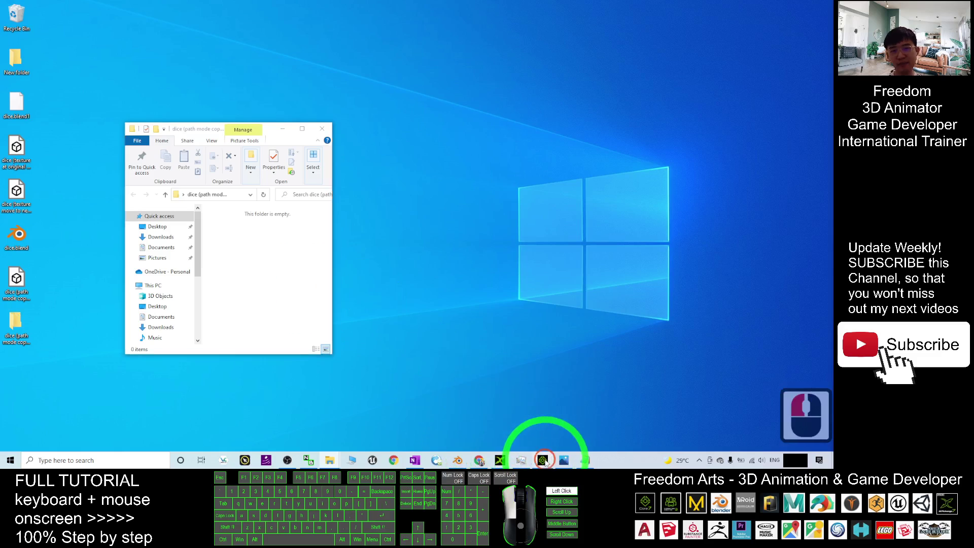
{"action": "scroll", "coordinate": [500, 324], "scroll_direction": "down", "scroll_amount": 12}
{"action": "double_click", "coordinate": [413, 8]}
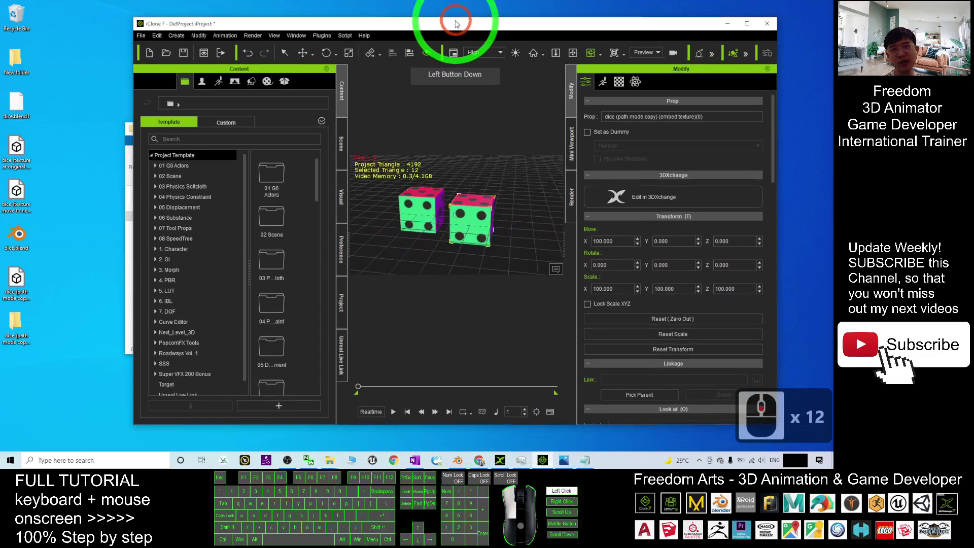
{"action": "left_click", "coordinate": [17, 319]}
{"action": "left_click_drag", "start_coordinate": [21, 315], "coordinate": [533, 239]}
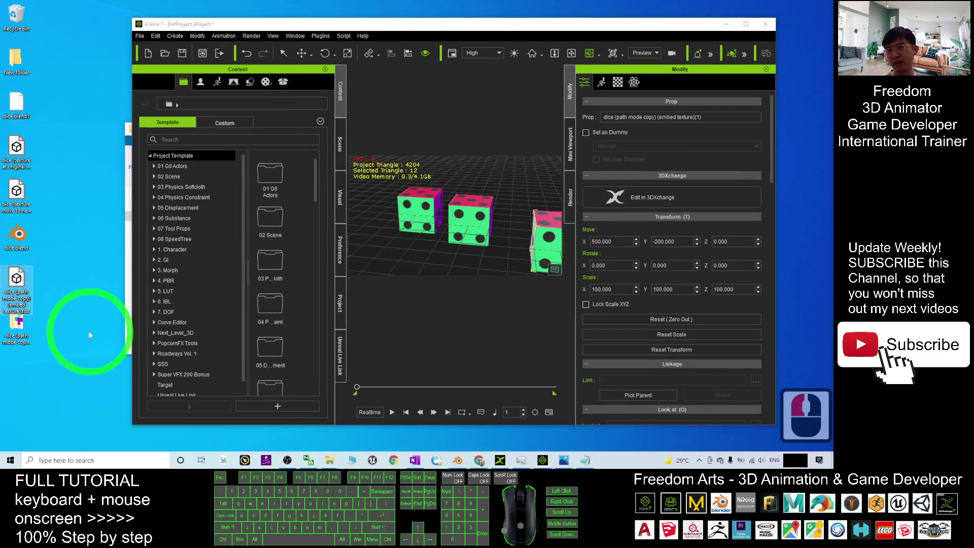
Open the dice (path mode copy) (embed texture).fbm folder again and check whether it contains dice uv.png
{"action": "double_click", "coordinate": [17, 325]}
{"action": "left_click", "coordinate": [233, 226]}
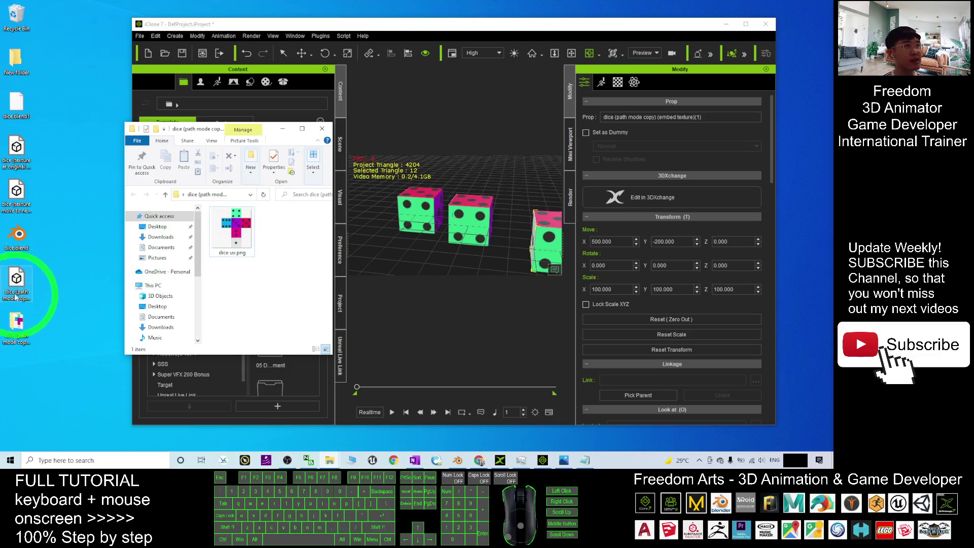
{"action": "left_click", "coordinate": [24, 349]}
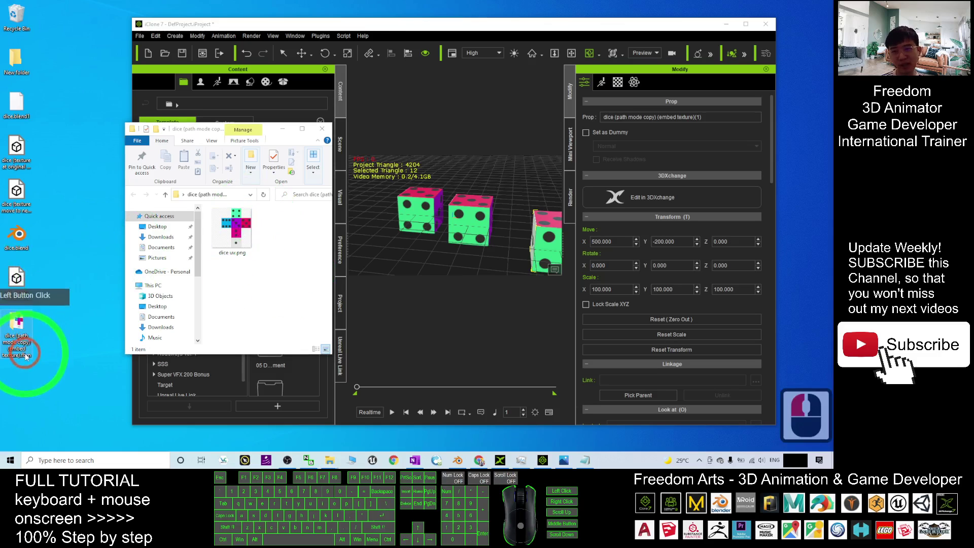
{"action": "left_click_drag", "start_coordinate": [28, 355], "coordinate": [29, 318]}
{"action": "left_click", "coordinate": [26, 353]}
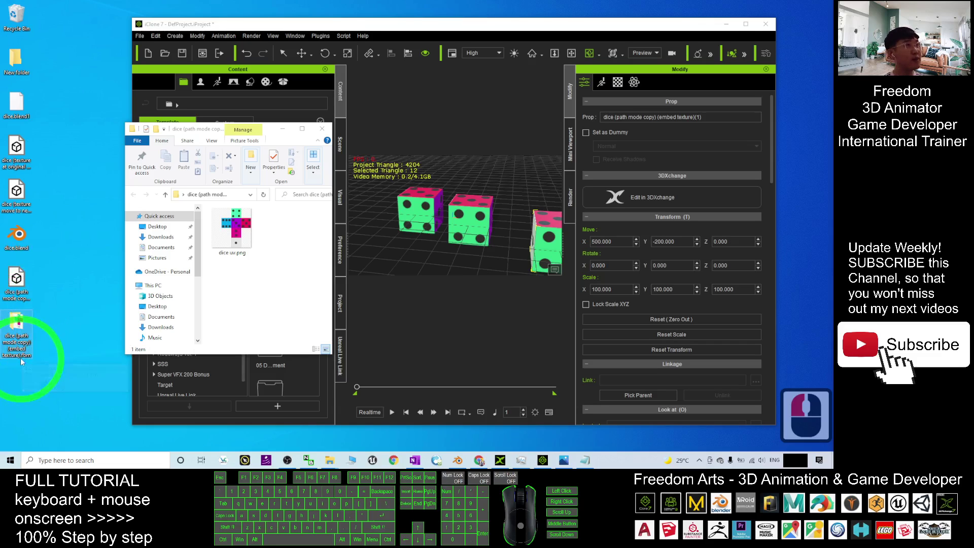
{"action": "left_click", "coordinate": [244, 213]}
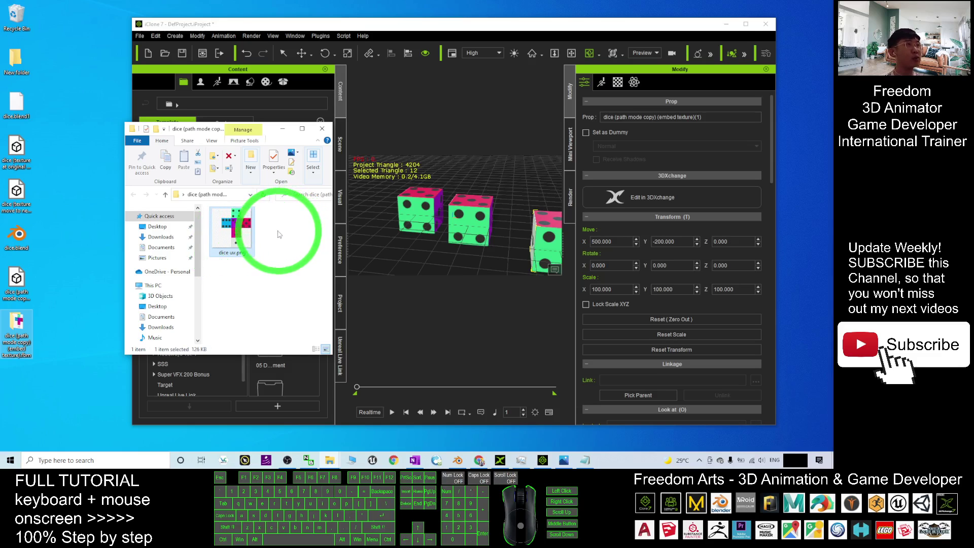
Switch to Blender, open the FBX export settings for the dice, and review the Copy path mode and embed textures option
{"action": "left_click", "coordinate": [458, 460]}
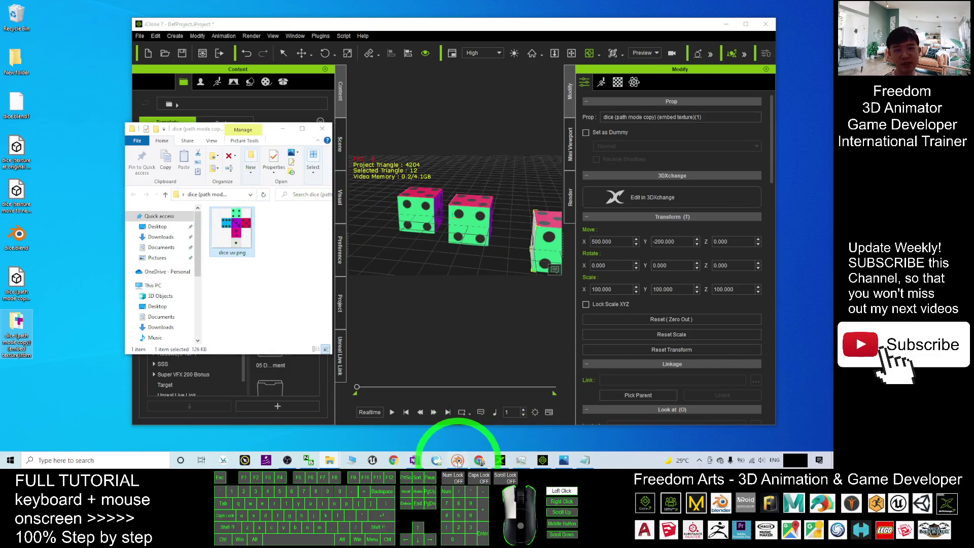
{"action": "left_click_drag", "start_coordinate": [277, 31], "coordinate": [278, 2]}
{"action": "left_click", "coordinate": [20, 16]}
{"action": "left_click", "coordinate": [45, 141]}
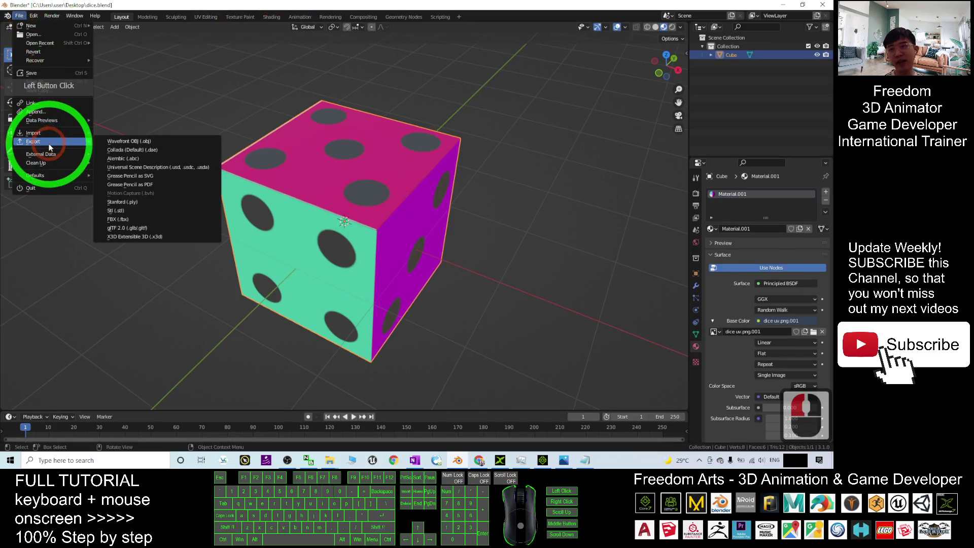
{"action": "left_click", "coordinate": [120, 220]}
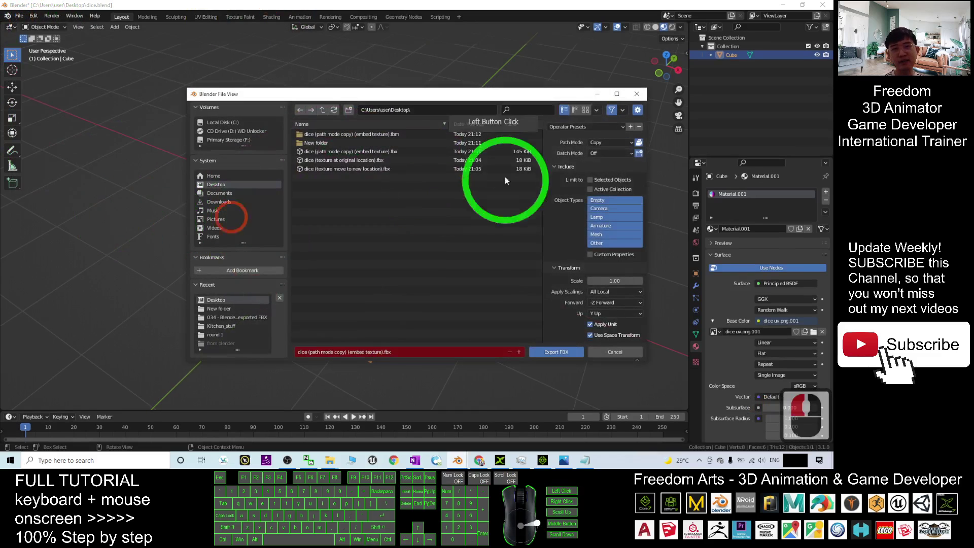
{"action": "left_click", "coordinate": [609, 143]}
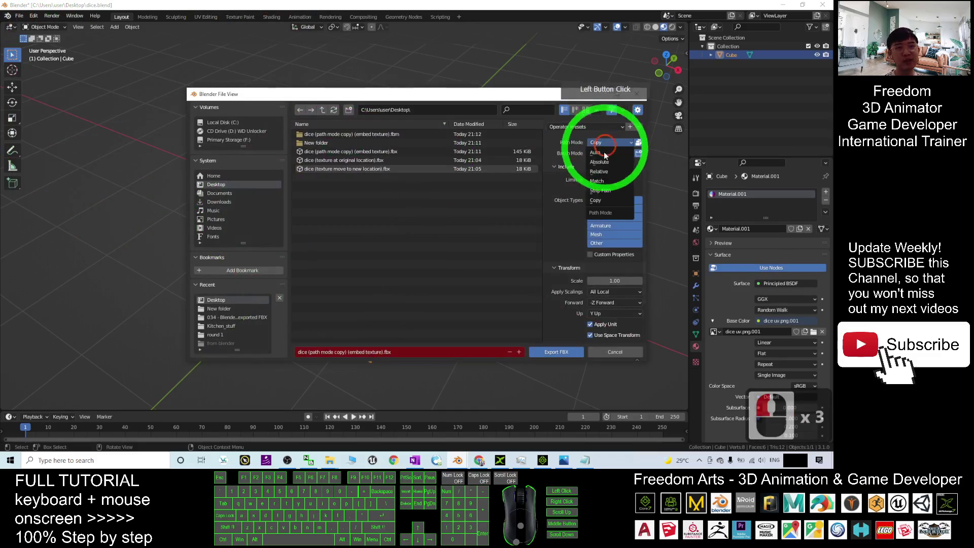
{"action": "left_click", "coordinate": [609, 143]}
{"action": "left_click", "coordinate": [640, 143]}
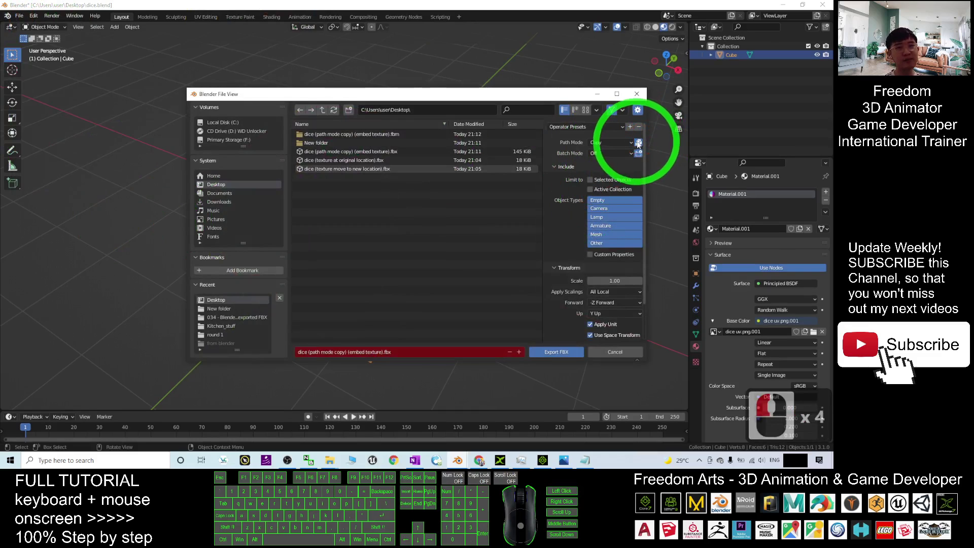
{"action": "left_click", "coordinate": [639, 143]}
{"action": "left_click", "coordinate": [641, 143]}
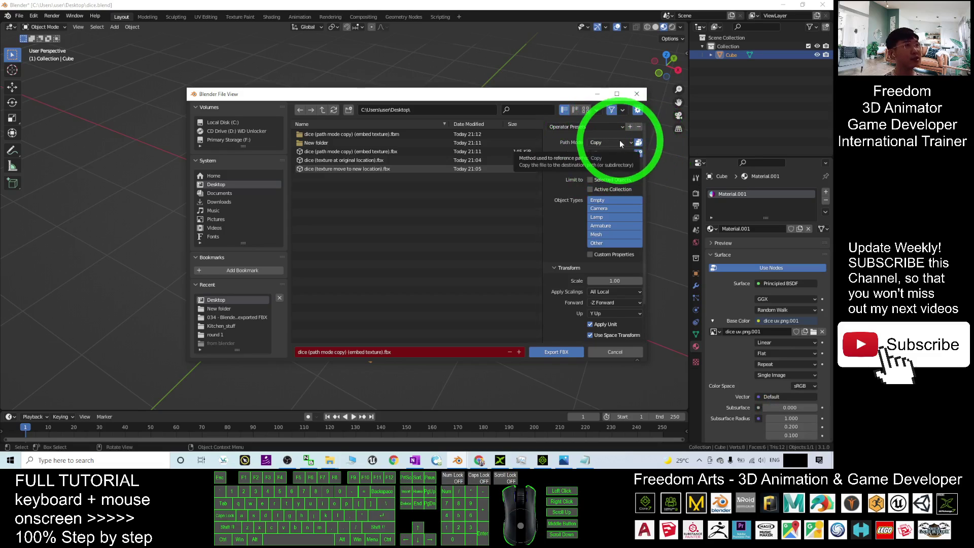
Minimize Blender and select the dice (path mode copy) (embed texture).fbm folder on the desktop
{"action": "left_click", "coordinate": [744, 5]}
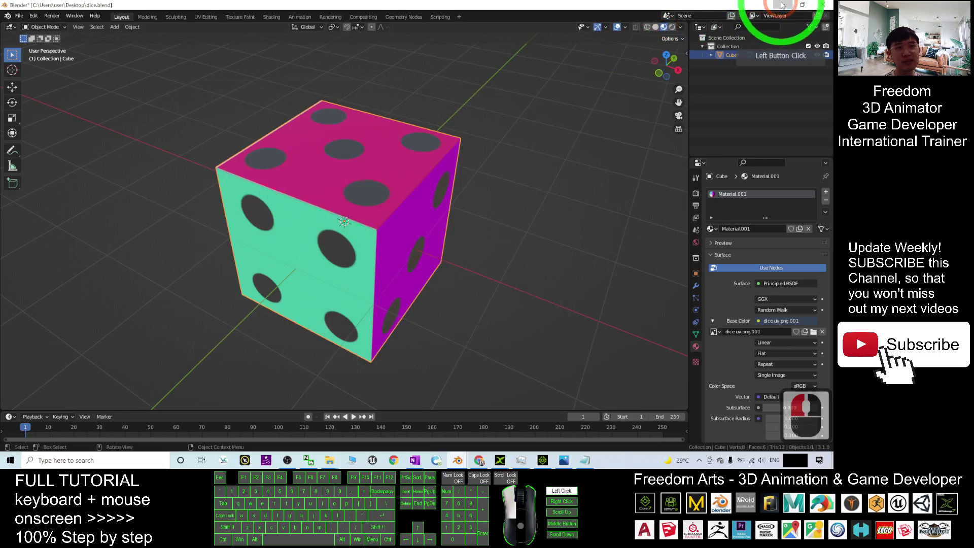
{"action": "left_click", "coordinate": [783, 5]}
{"action": "left_click", "coordinate": [24, 335]}
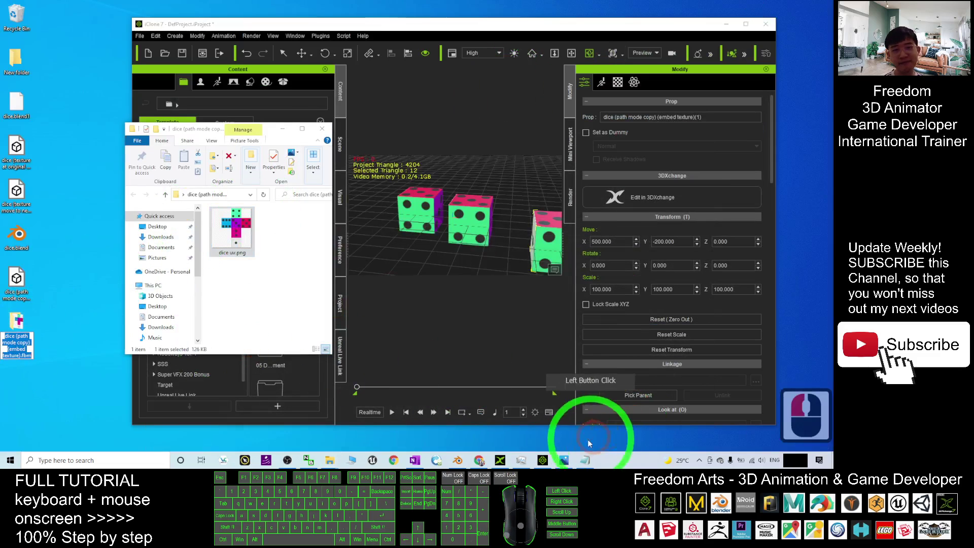
Switch to notes.txt in Notepad and review the video tutorial summary, highlighting the modelling steps and the demo points on embedding textures
{"action": "left_click", "coordinate": [586, 460]}
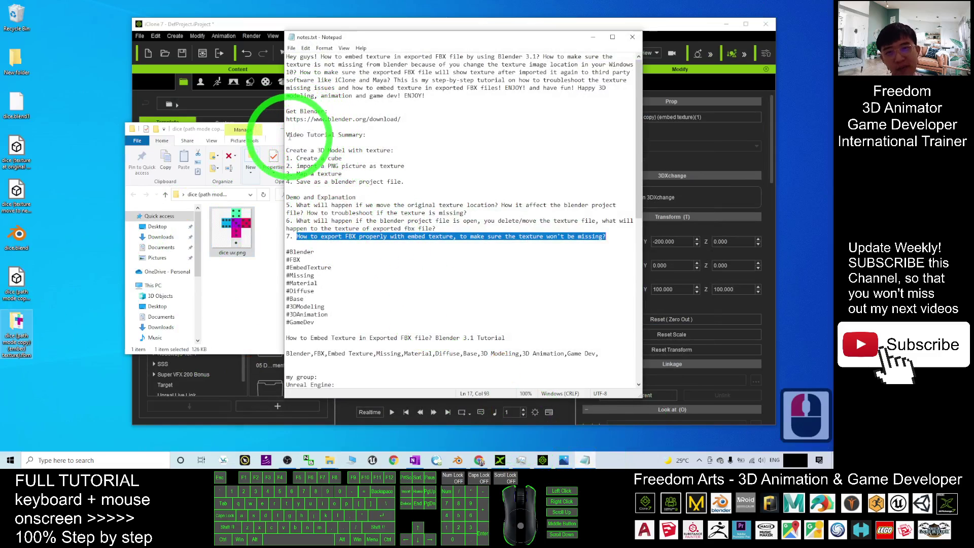
{"action": "left_click", "coordinate": [337, 134]}
{"action": "left_click", "coordinate": [412, 180]}
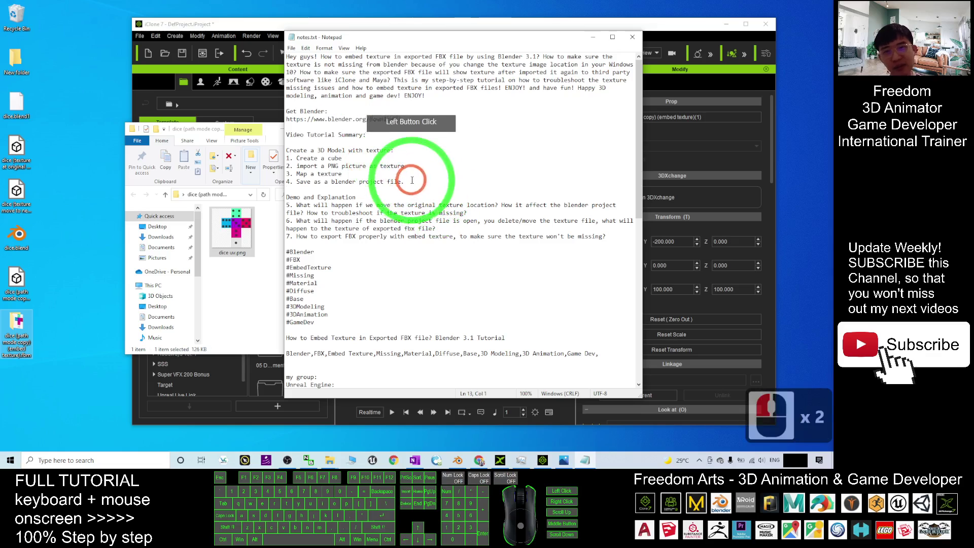
{"action": "left_click_drag", "start_coordinate": [411, 181], "coordinate": [295, 151]}
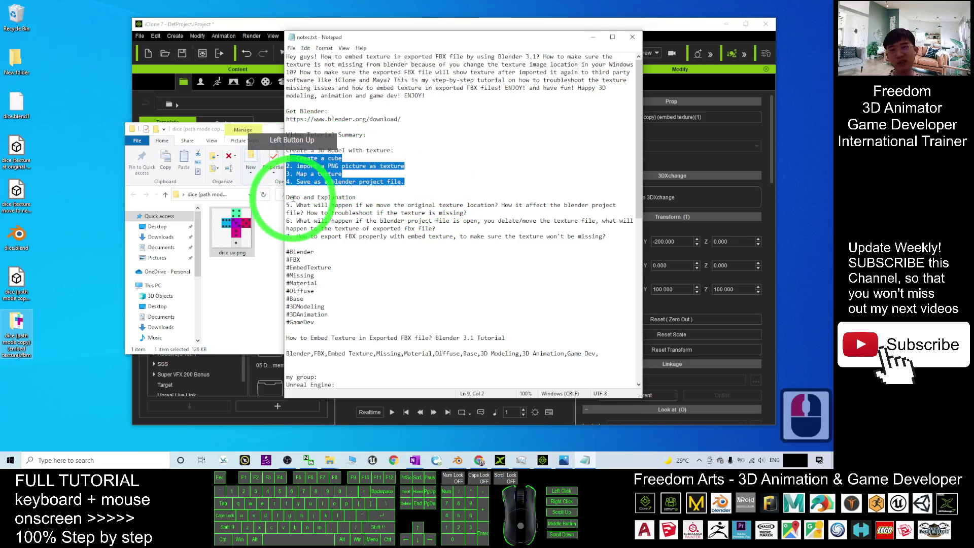
{"action": "left_click_drag", "start_coordinate": [293, 197], "coordinate": [353, 237]}
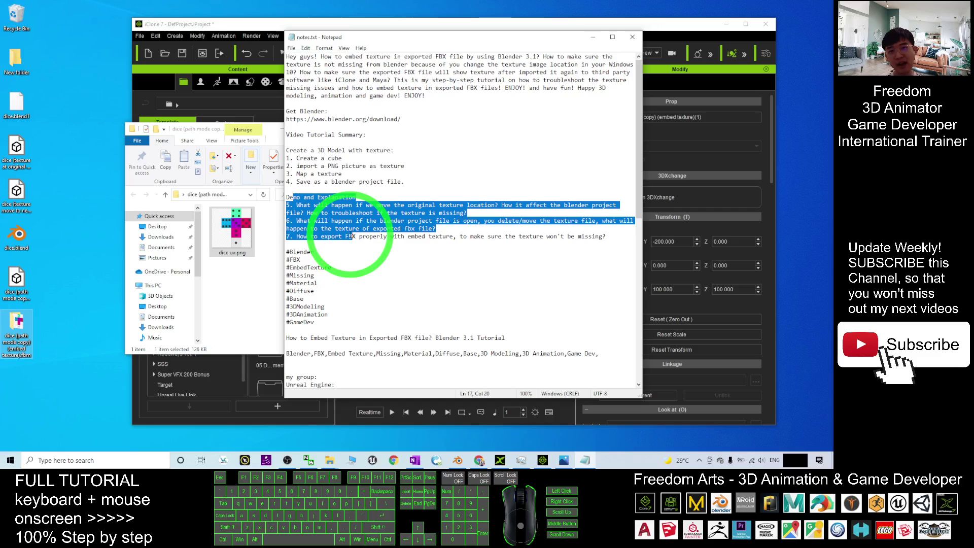
{"action": "left_click", "coordinate": [374, 237]}
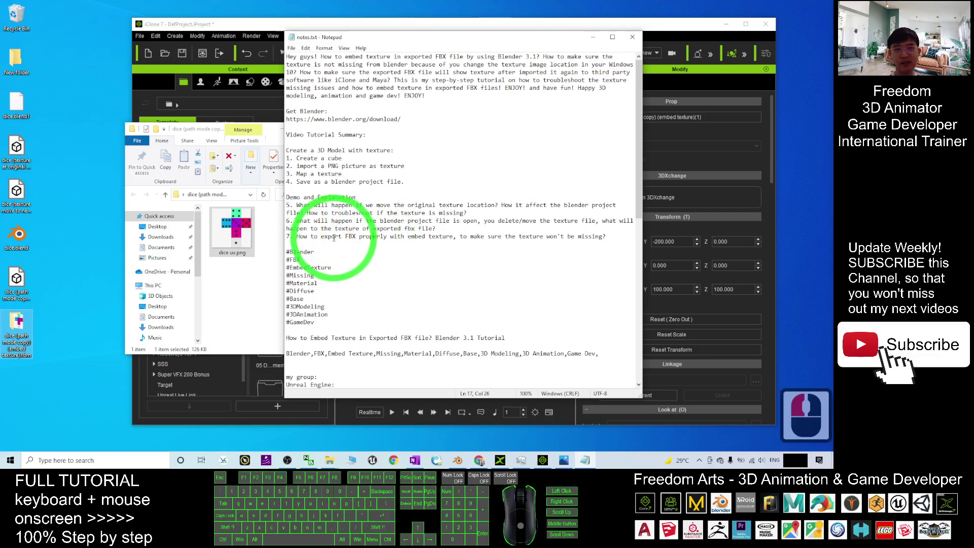
{"action": "left_click_drag", "start_coordinate": [335, 236], "coordinate": [459, 236]}
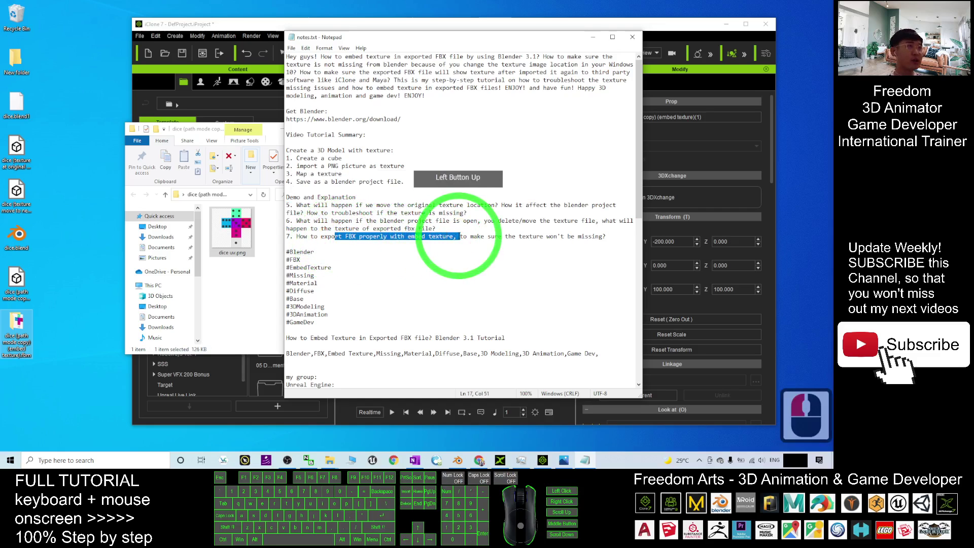
{"action": "left_click", "coordinate": [531, 242]}
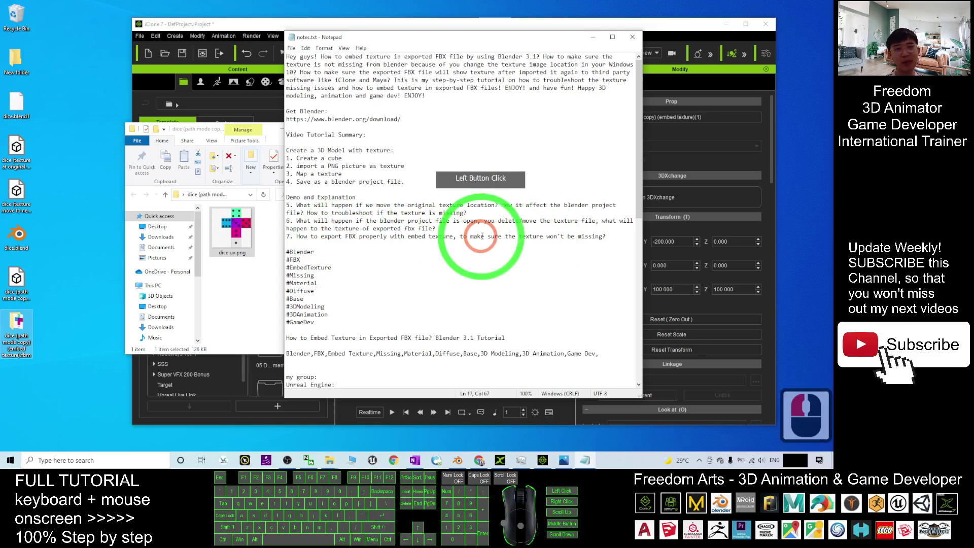
{"action": "left_click_drag", "start_coordinate": [533, 242], "coordinate": [589, 235]}
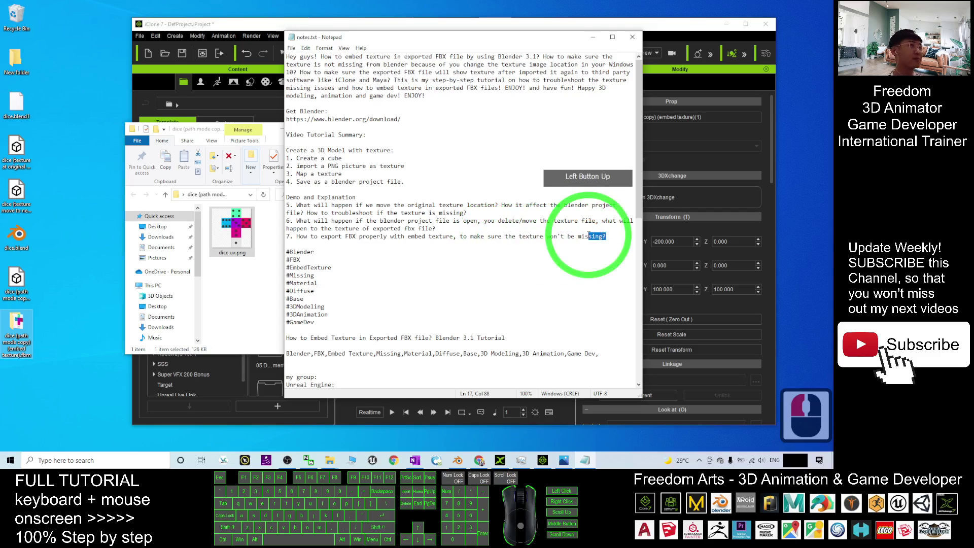
Bring up Blender's FBX export window again and switch to the cover.jpg image in Photos
{"action": "left_click", "coordinate": [458, 461]}
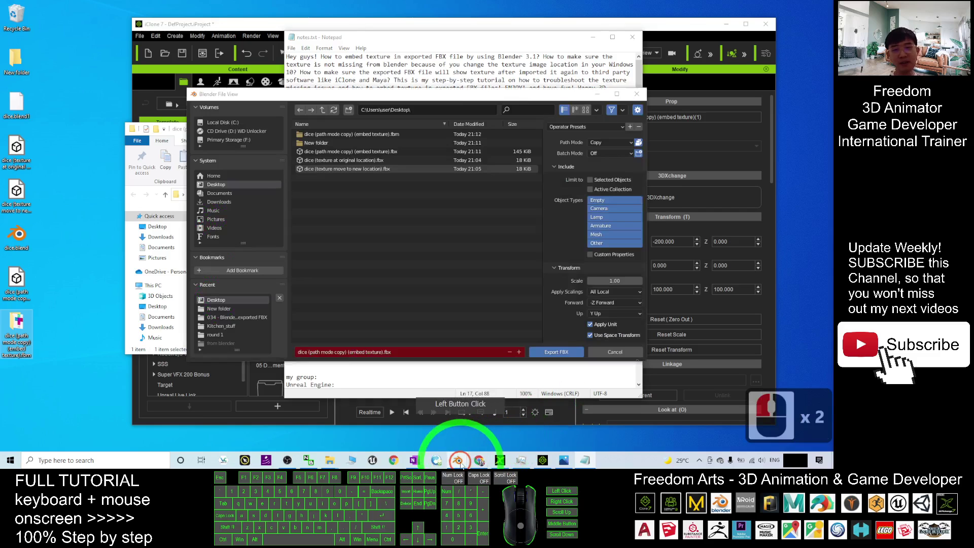
{"action": "left_click", "coordinate": [564, 461]}
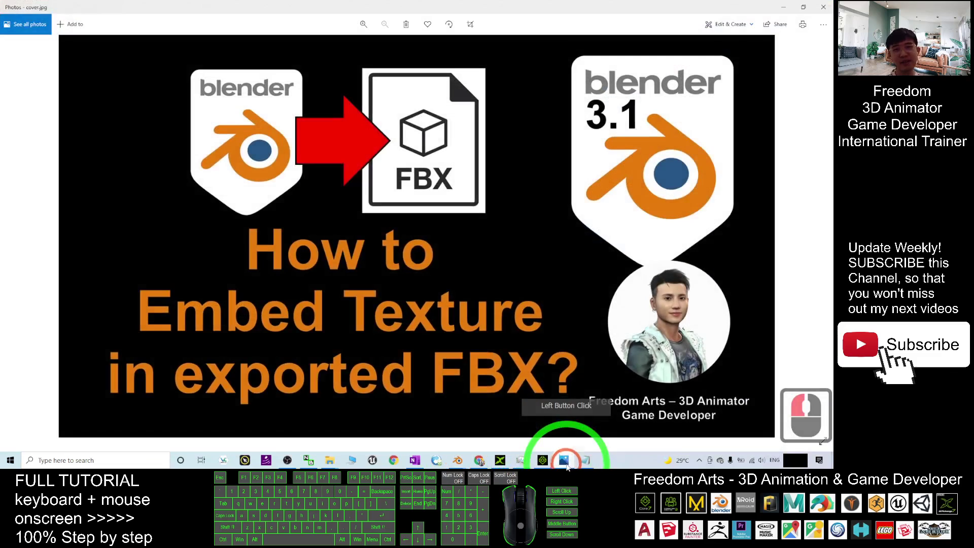
{"action": "left_click", "coordinate": [610, 232]}
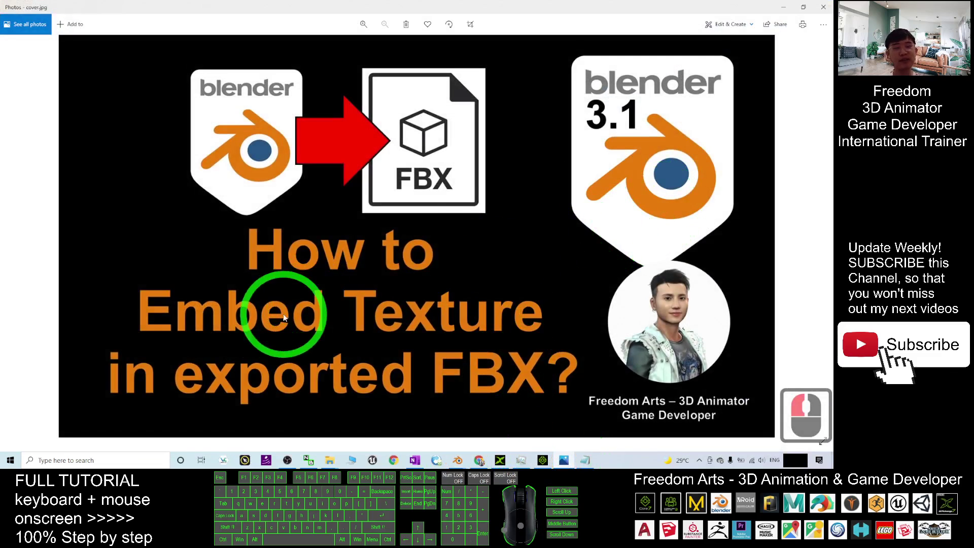